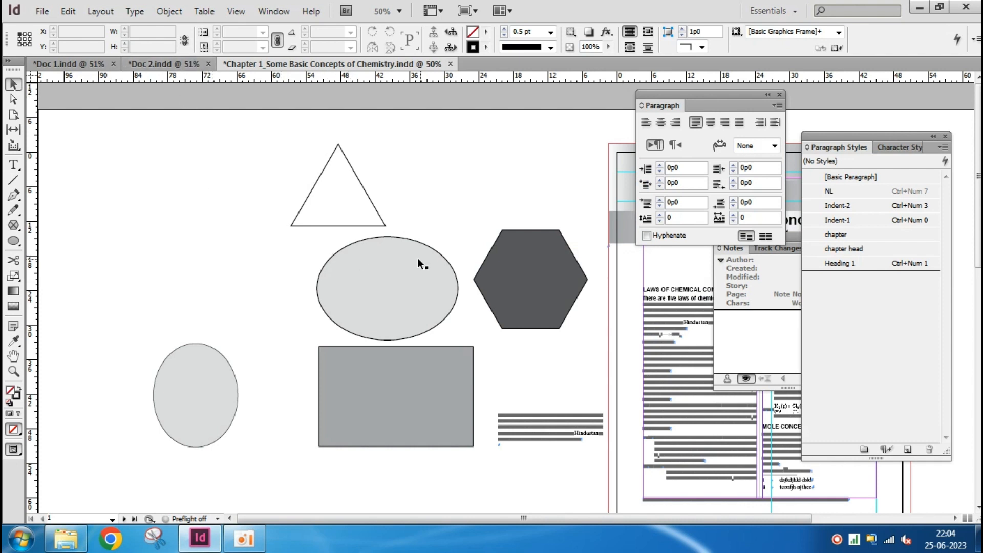
scroll(411, 227, "up", 2)
left_click_drag(417, 184, 397, 281)
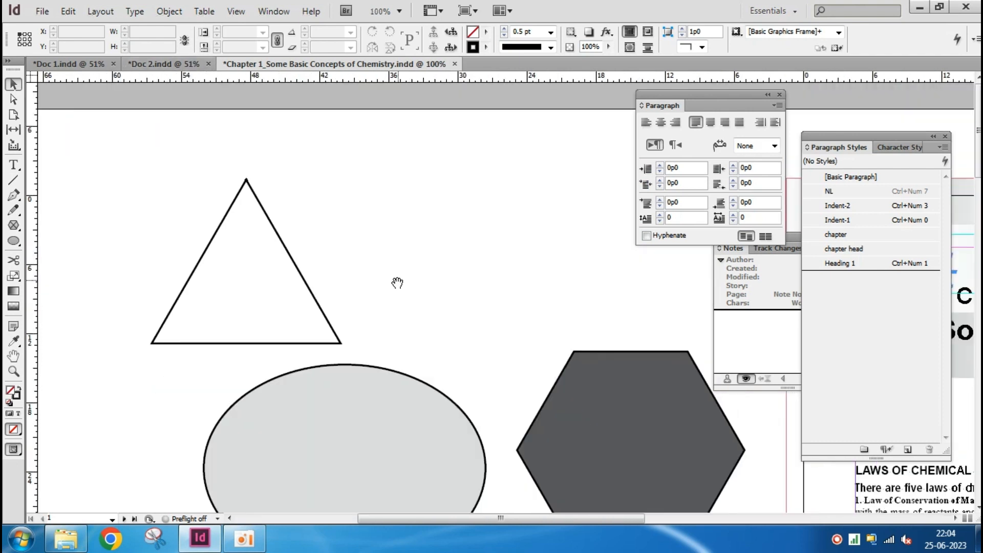
left_click_drag(405, 195, 413, 195)
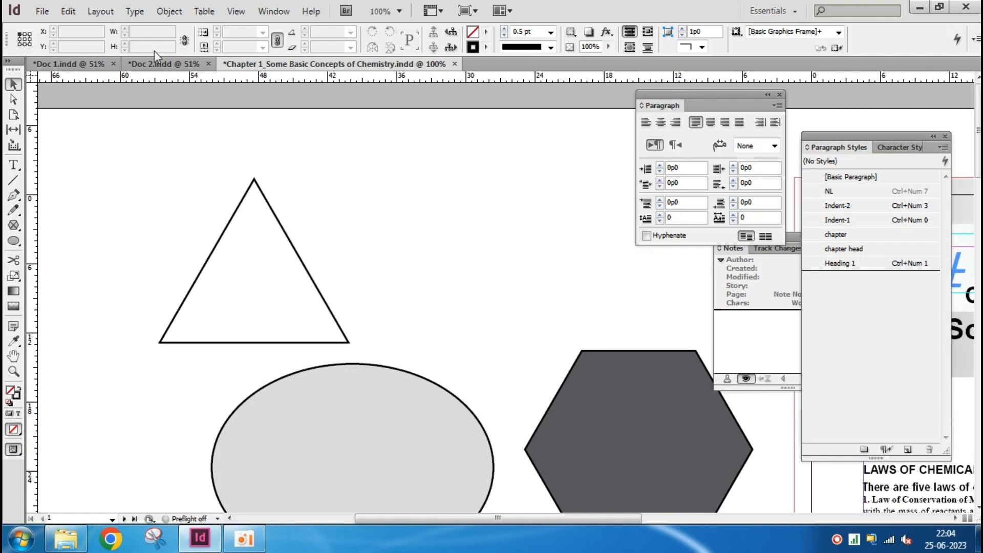
left_click(169, 11)
mouse_move(191, 31)
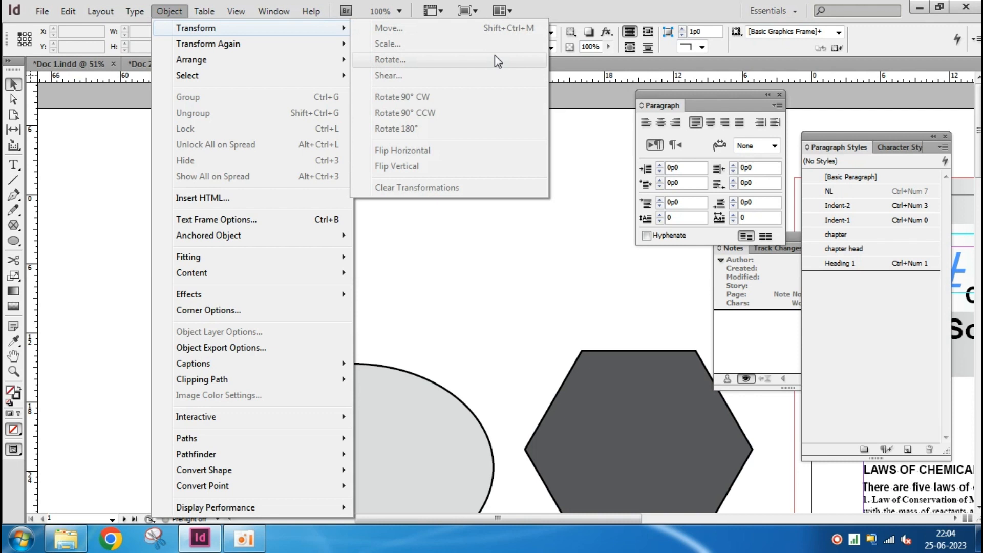
left_click(452, 261)
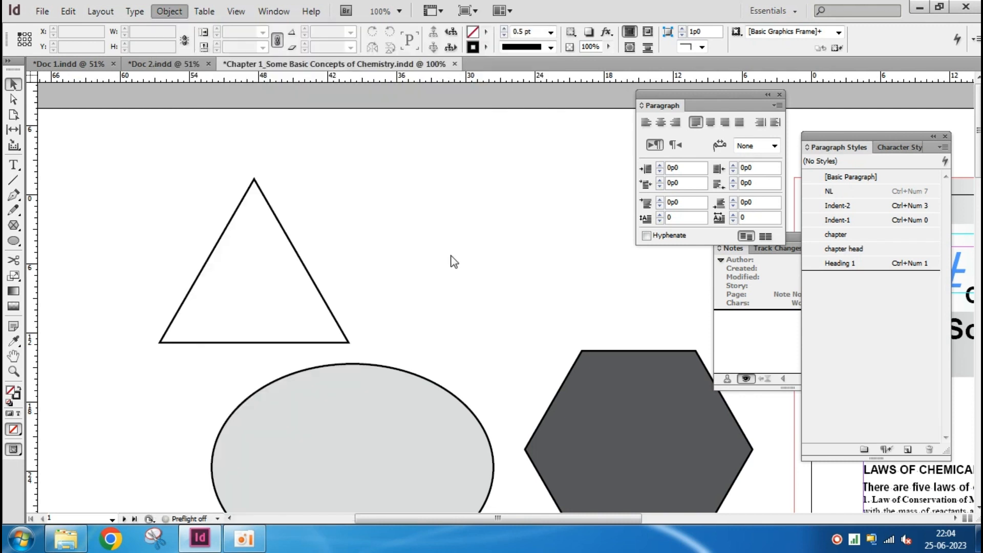
Create a copy of the triangle with the Move command, offset 10p0 horizontally and 5p0 vertically
left_click(307, 270)
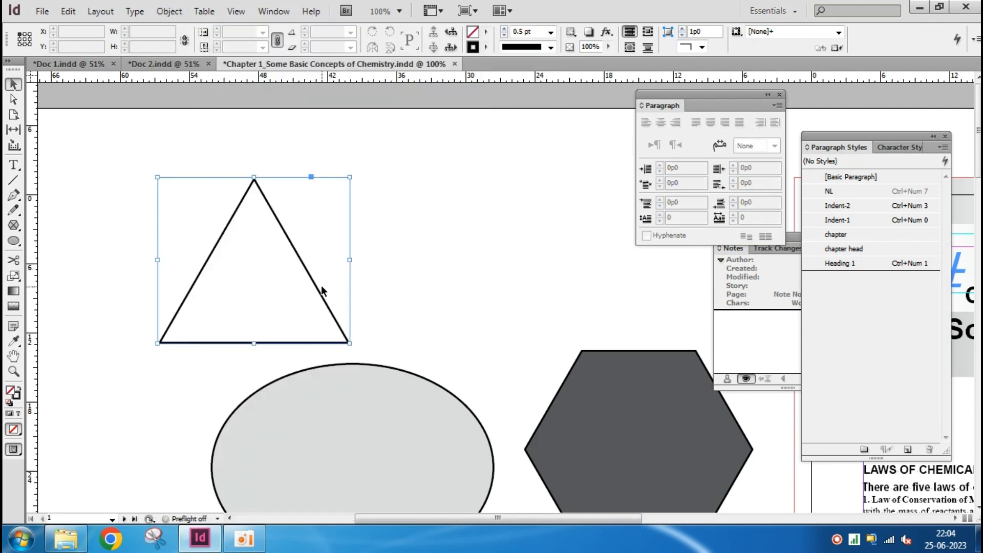
left_click(169, 11)
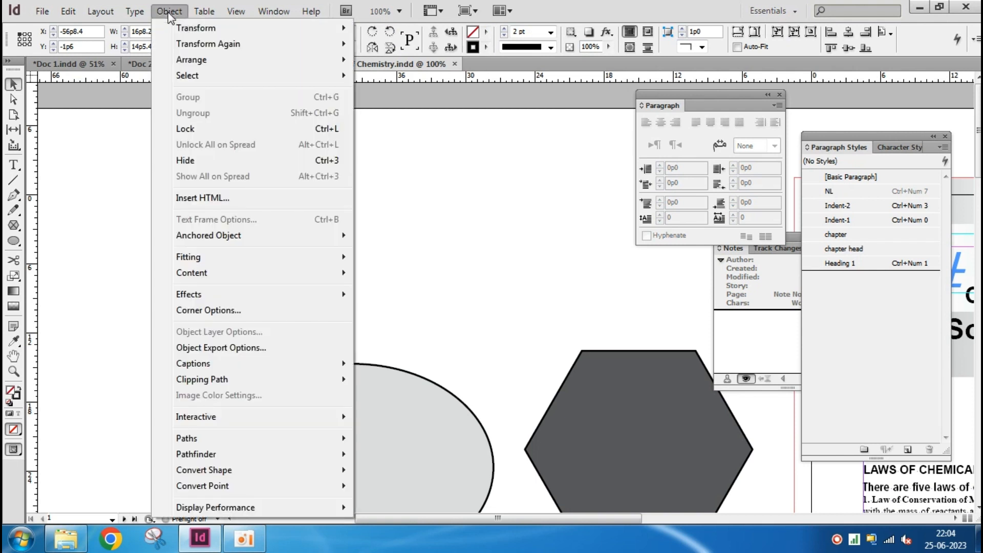
mouse_move(198, 32)
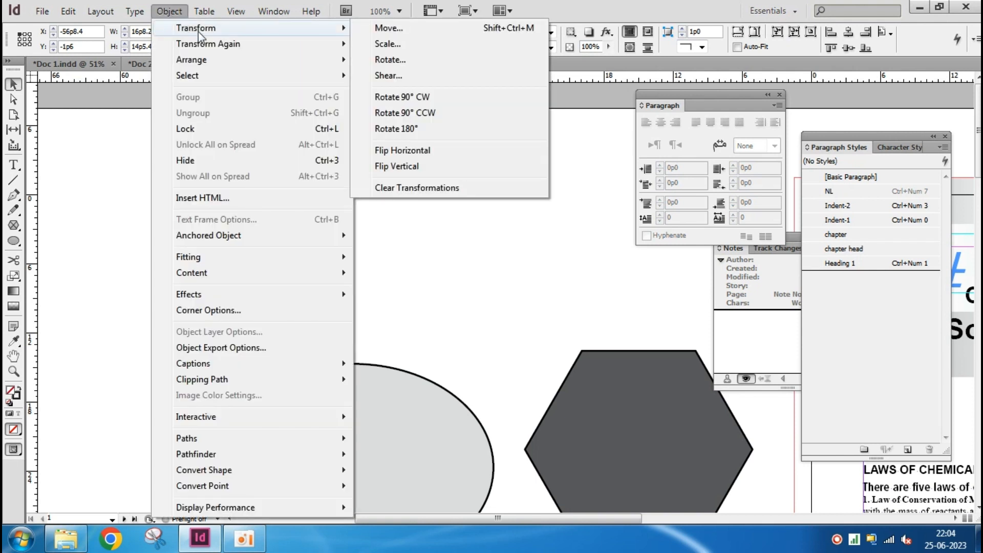
left_click(420, 32)
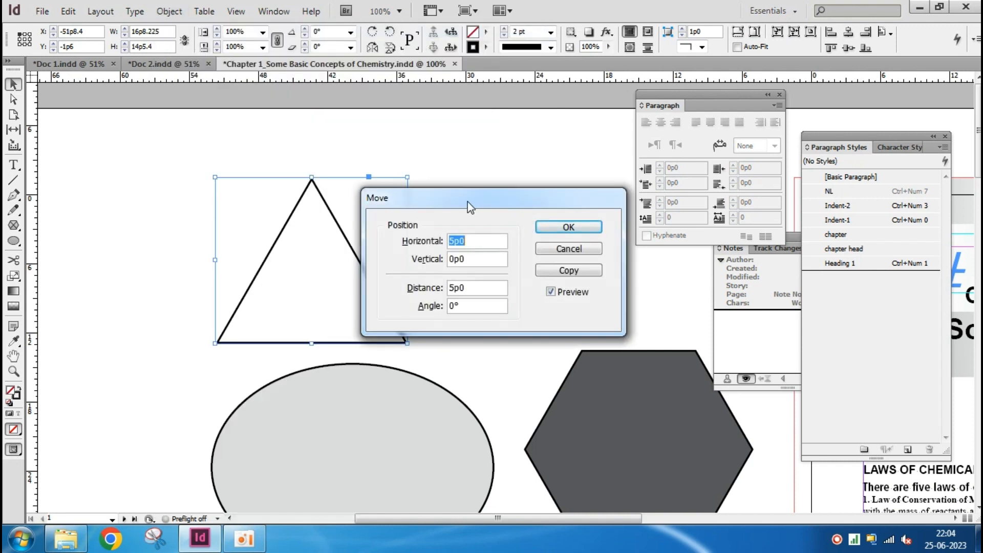
left_click_drag(465, 204, 585, 175)
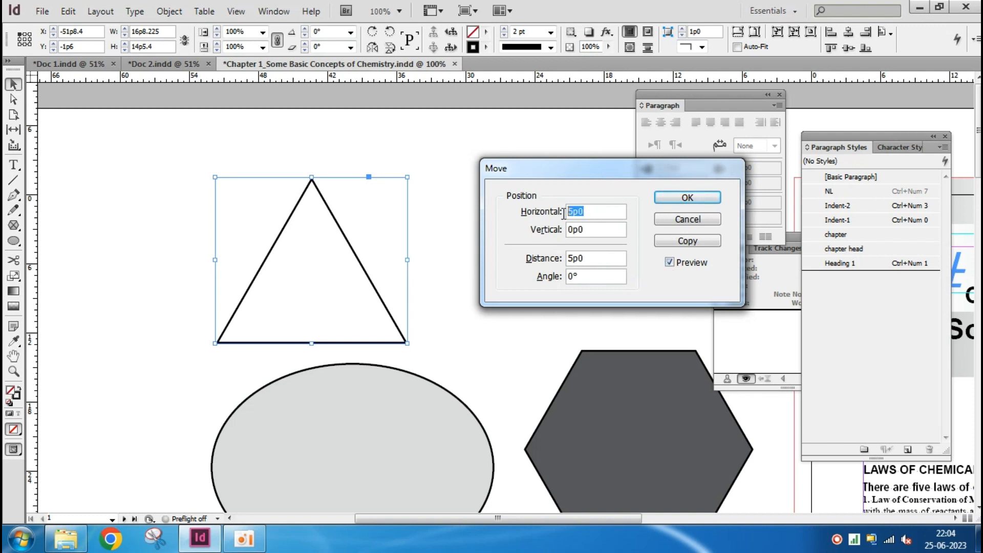
type("10")
key("Tab")
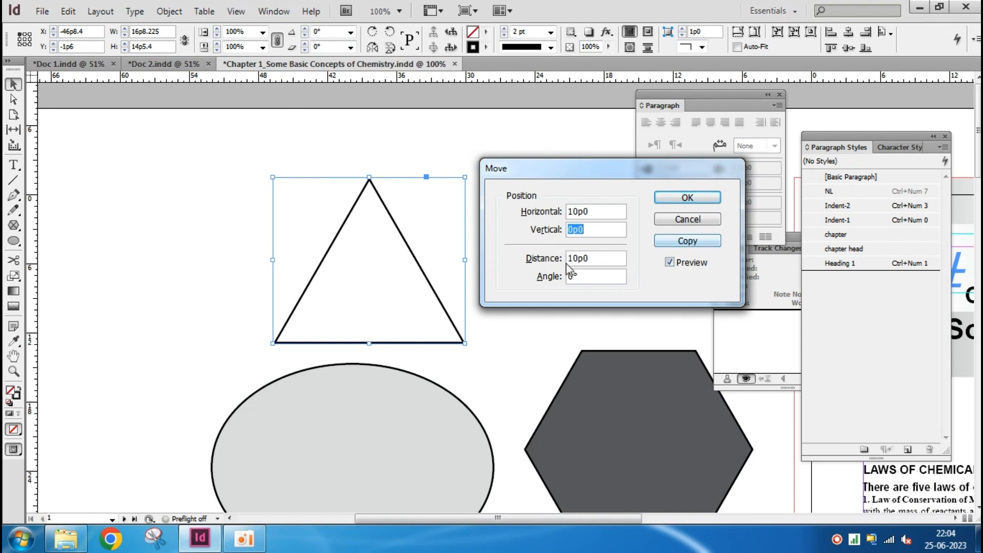
left_click_drag(593, 259, 546, 232)
type("5")
key("Tab")
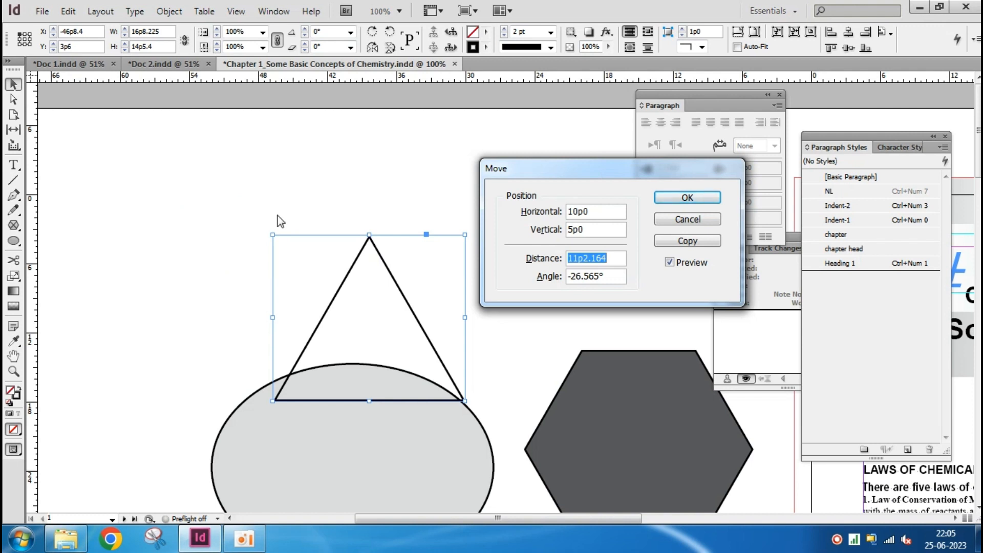
left_click(686, 240)
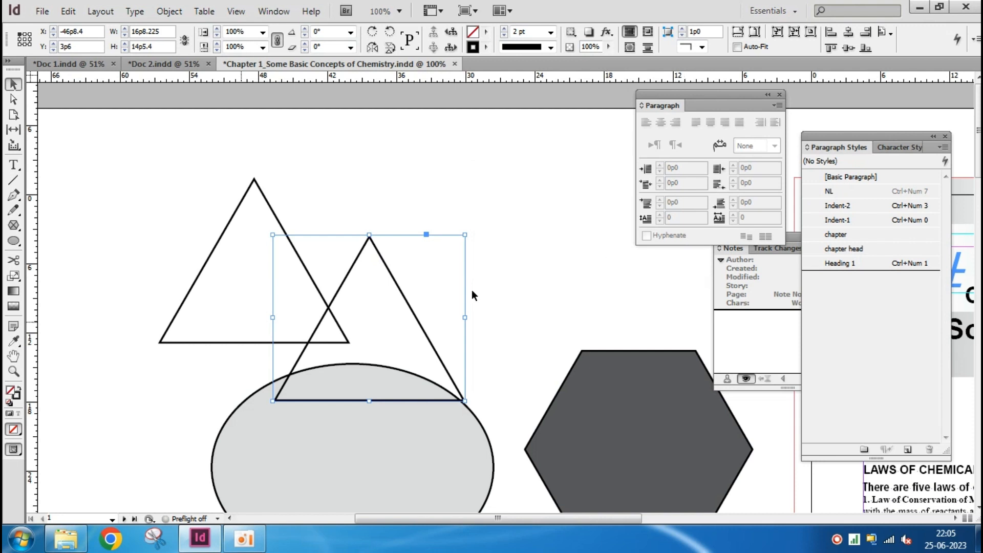
Make another Move copy of the original triangle, reusing the 10p0 horizontal and 5p0 vertical offsets
left_click(229, 221)
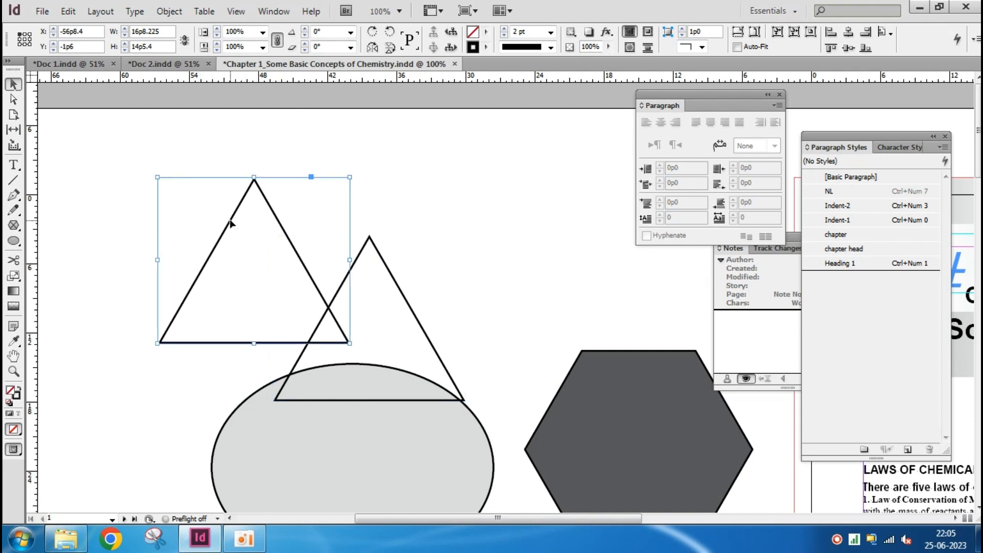
left_click(432, 348)
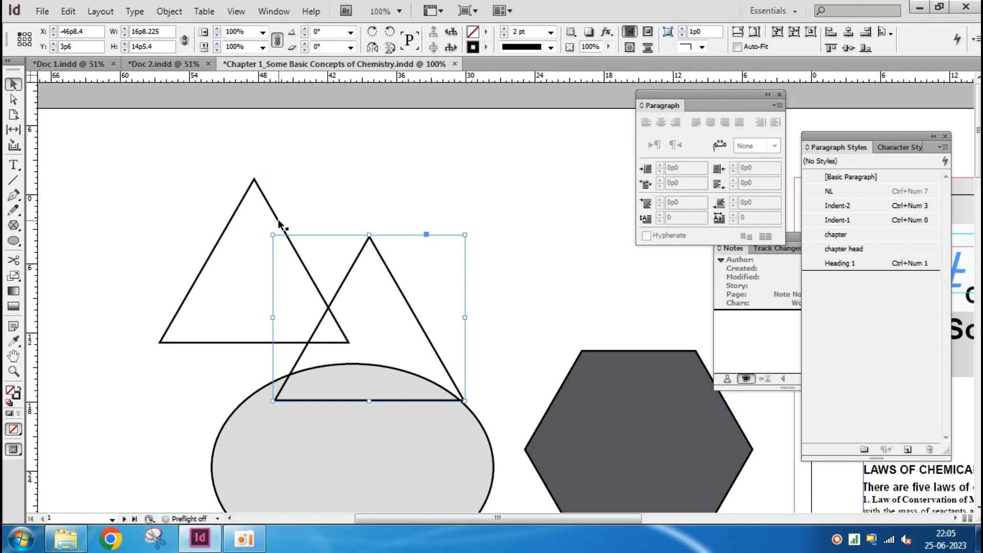
left_click(278, 219)
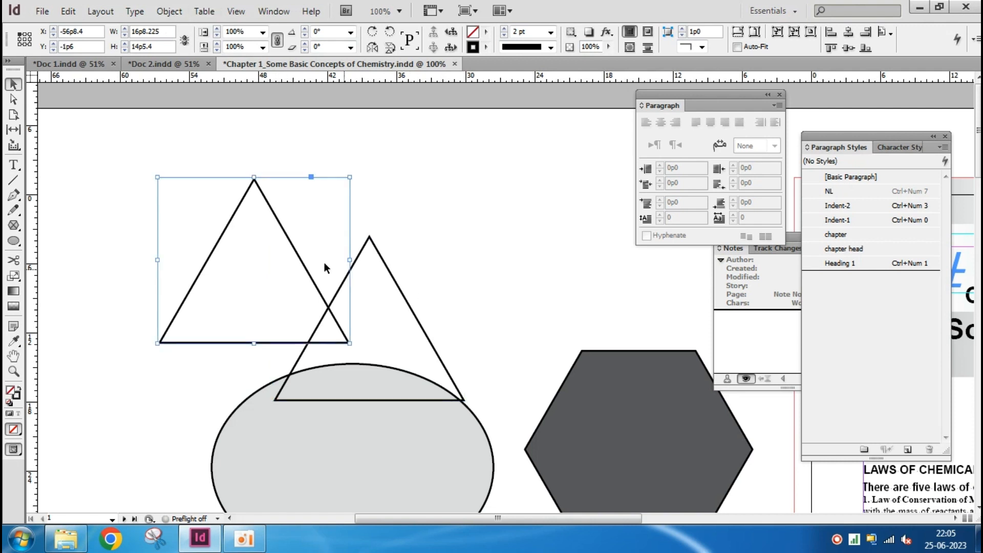
left_click(165, 11)
mouse_move(197, 28)
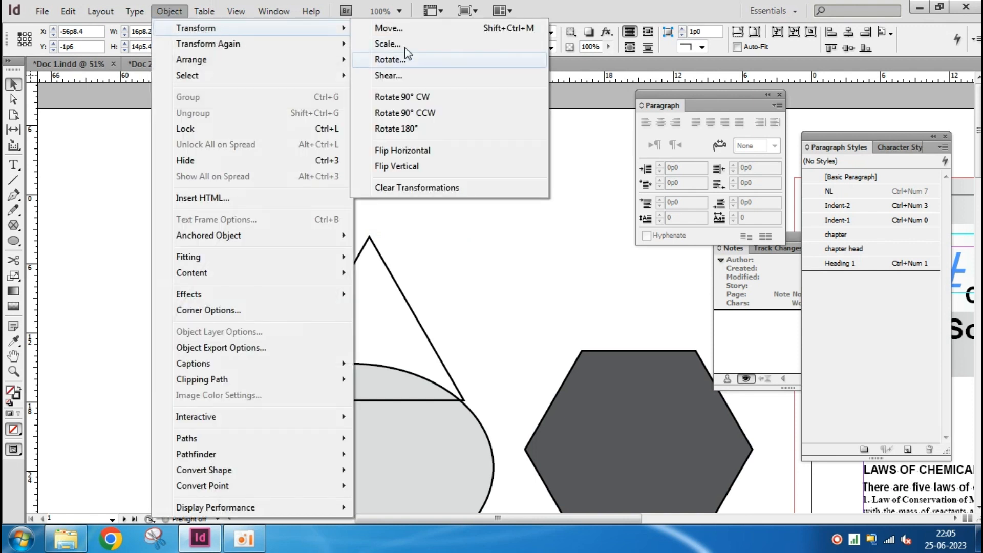
left_click(436, 29)
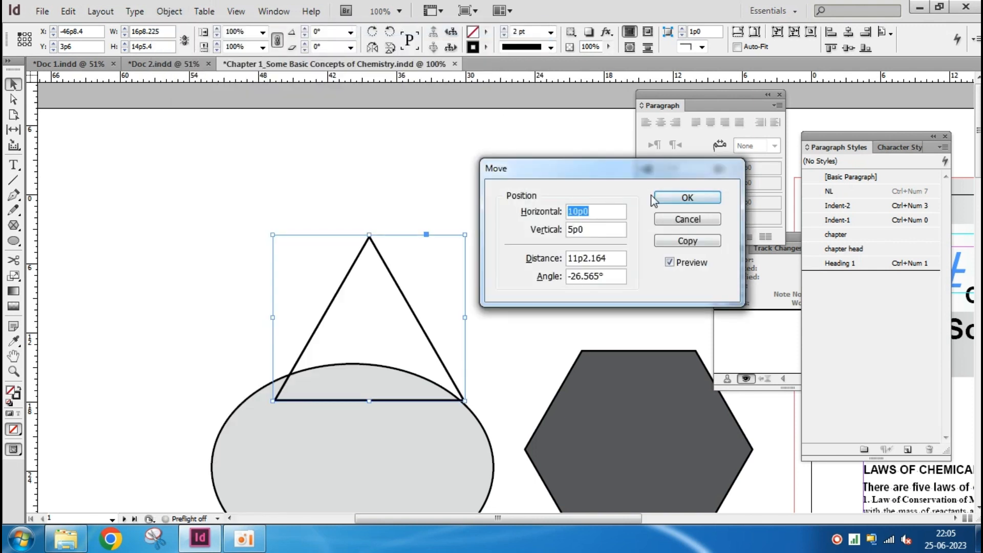
left_click_drag(606, 167, 627, 129)
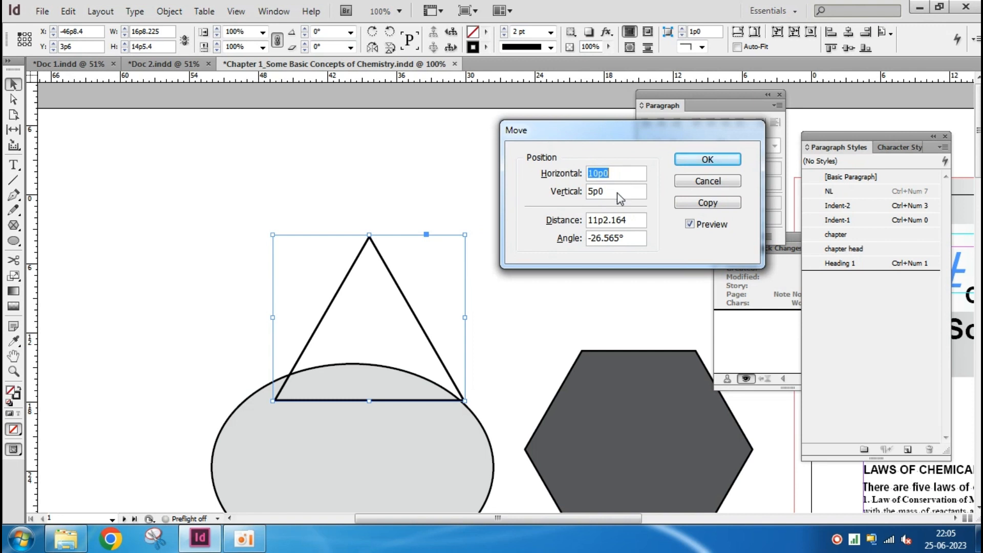
left_click(721, 204)
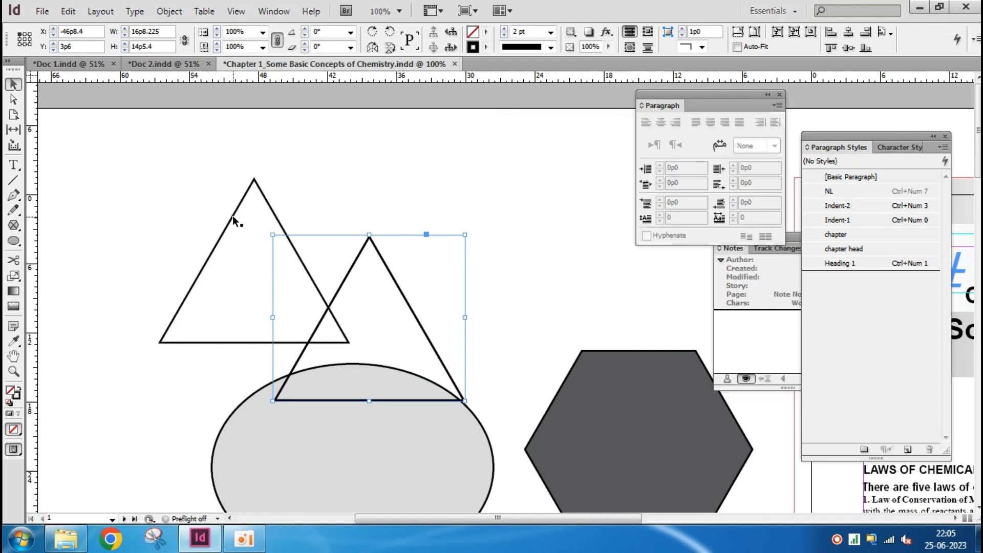
Delete both offset triangle copies, moving the second one clear of the original before removing it
left_click(386, 185)
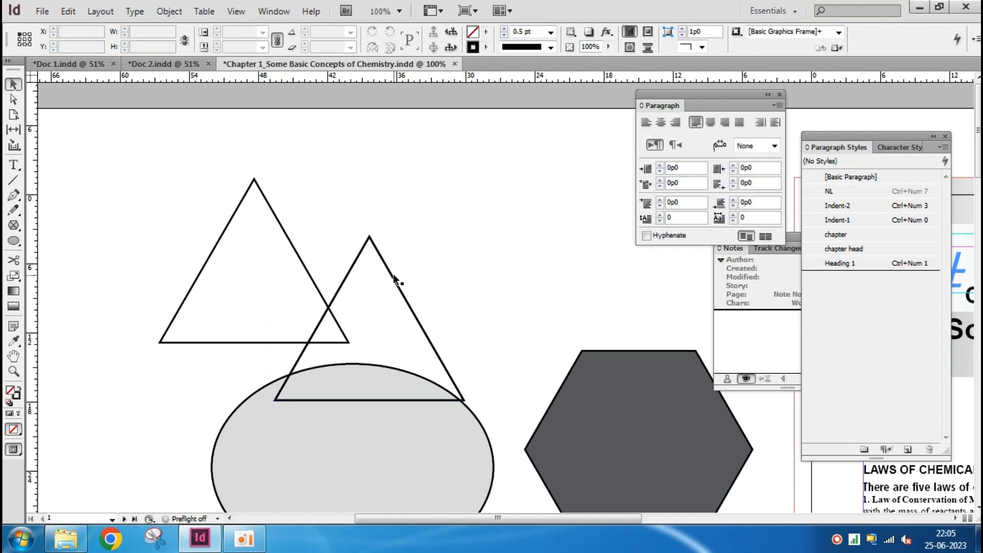
left_click(393, 275)
left_click(364, 290)
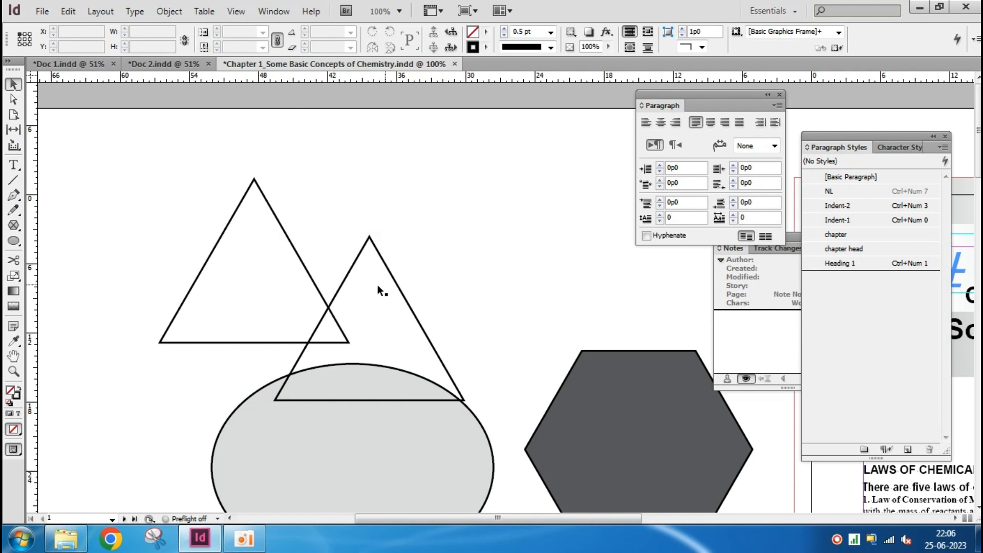
left_click(395, 279)
left_click_drag(396, 281, 487, 255)
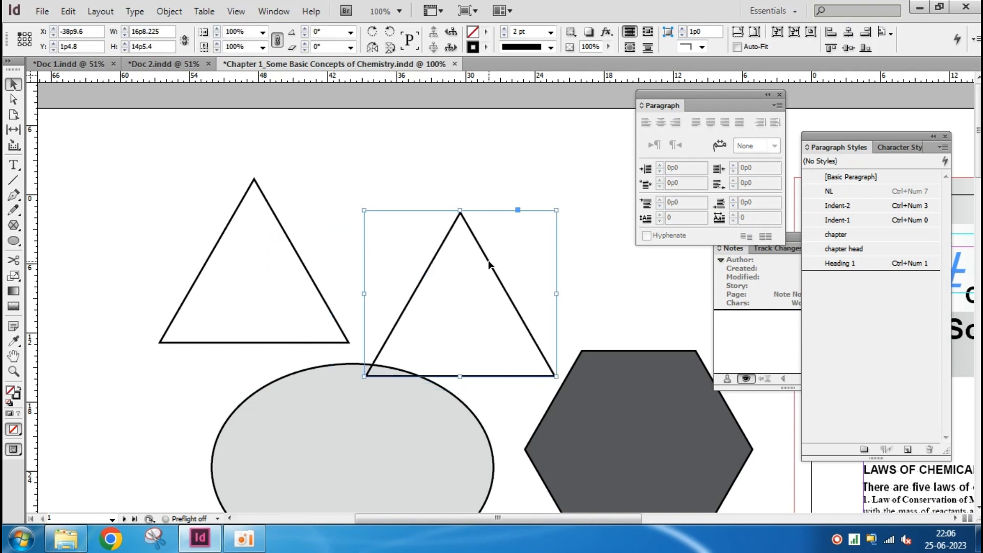
key("Delete")
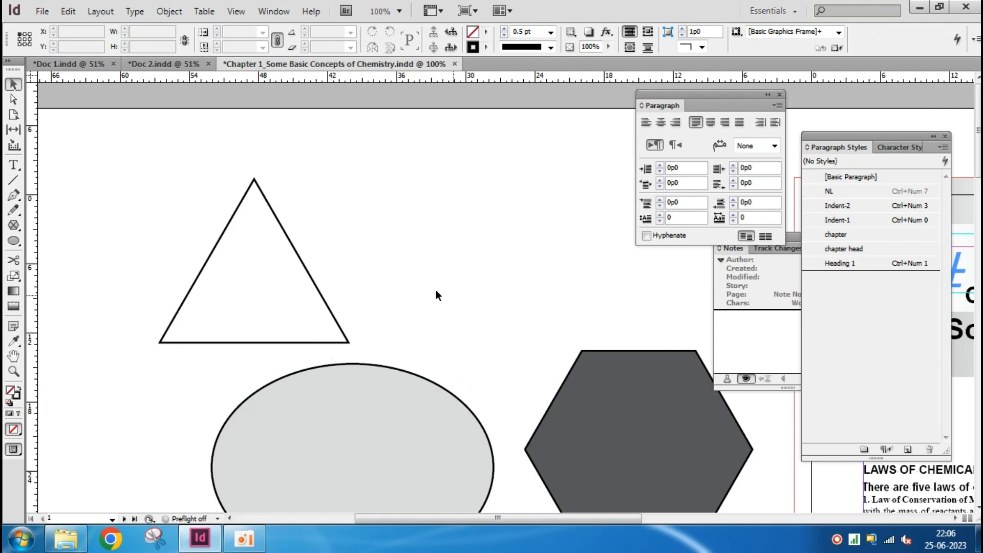
Create a copy of the original triangle with the Scale command, set to 50% in both X and Y
left_click(269, 204)
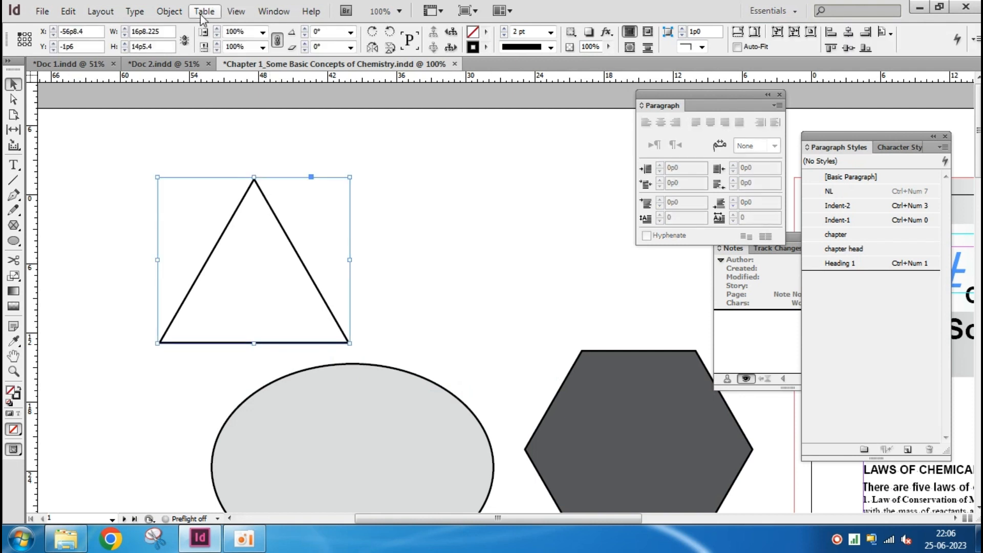
left_click(169, 11)
mouse_move(238, 28)
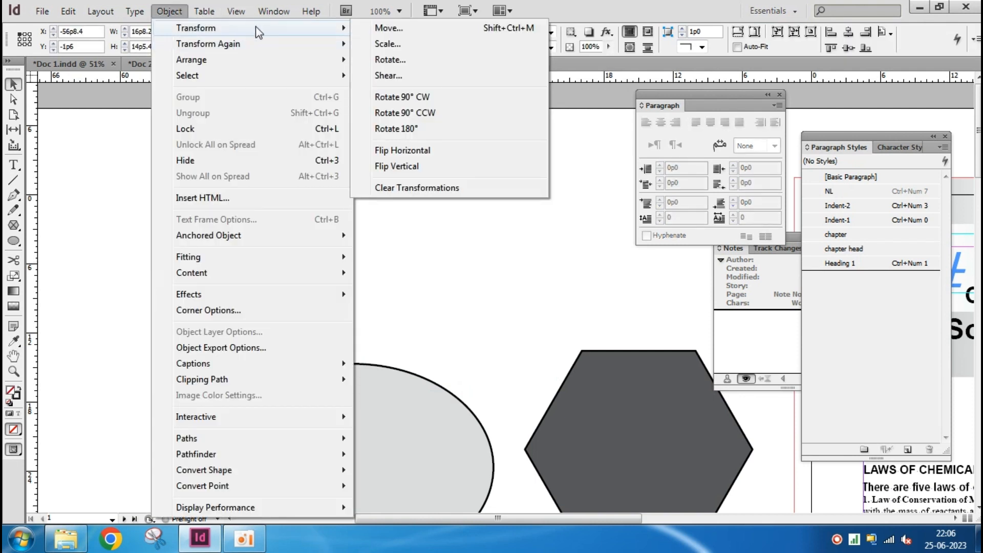
left_click(410, 45)
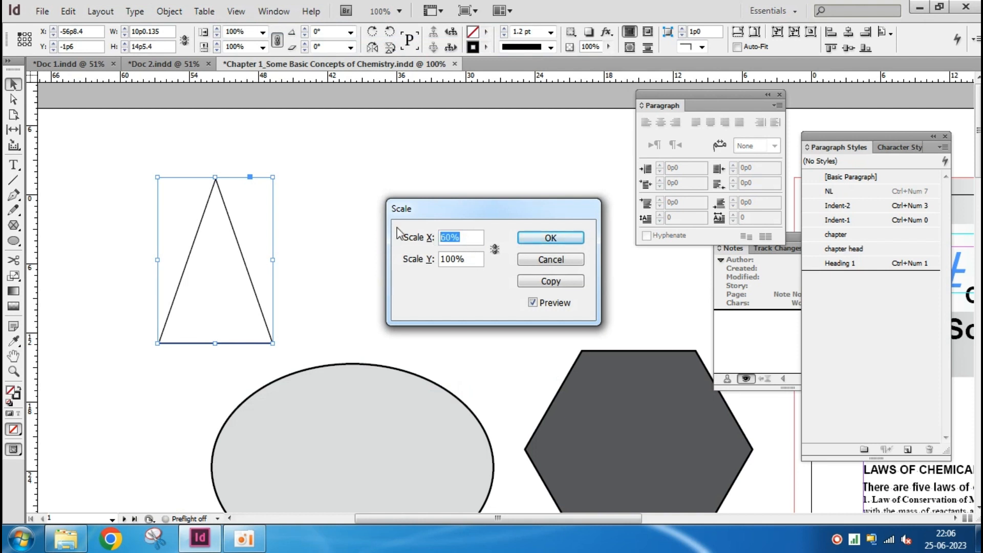
type("100")
key("Tab")
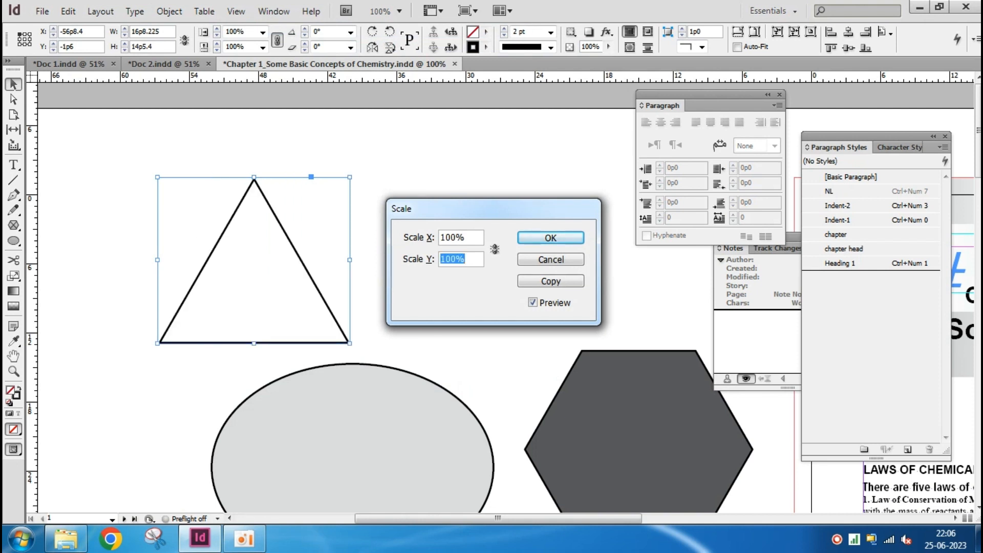
key("Tab")
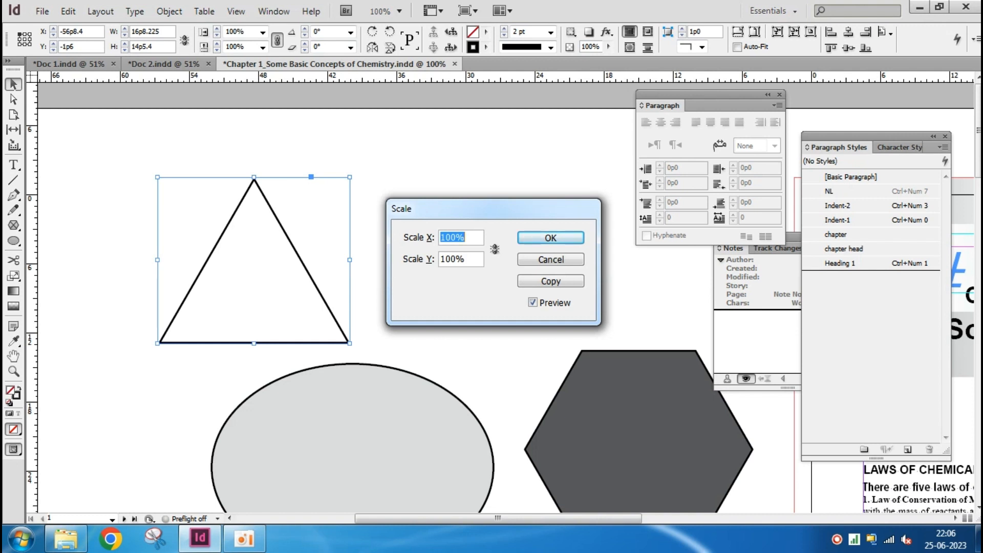
type("50")
key("Tab")
type("50")
key("Tab")
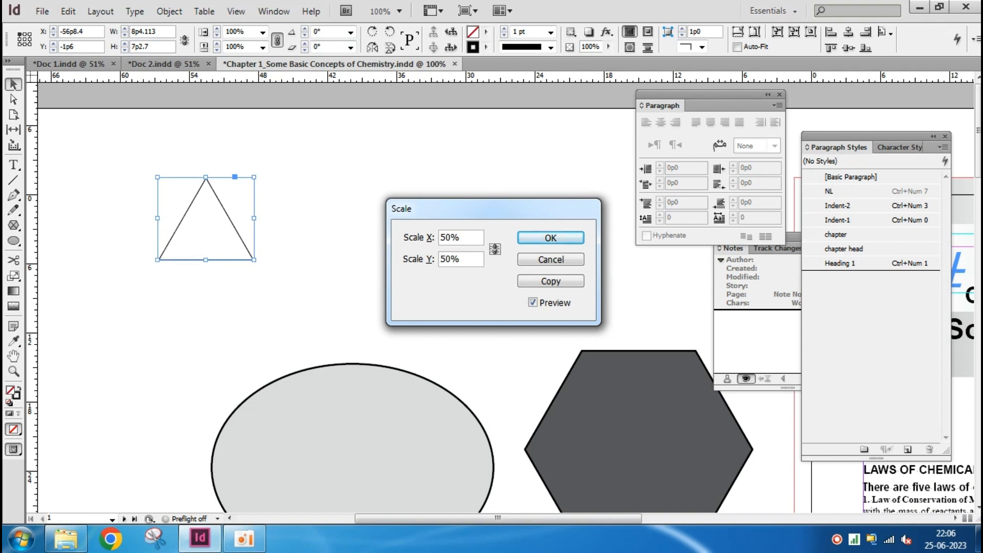
left_click(561, 284)
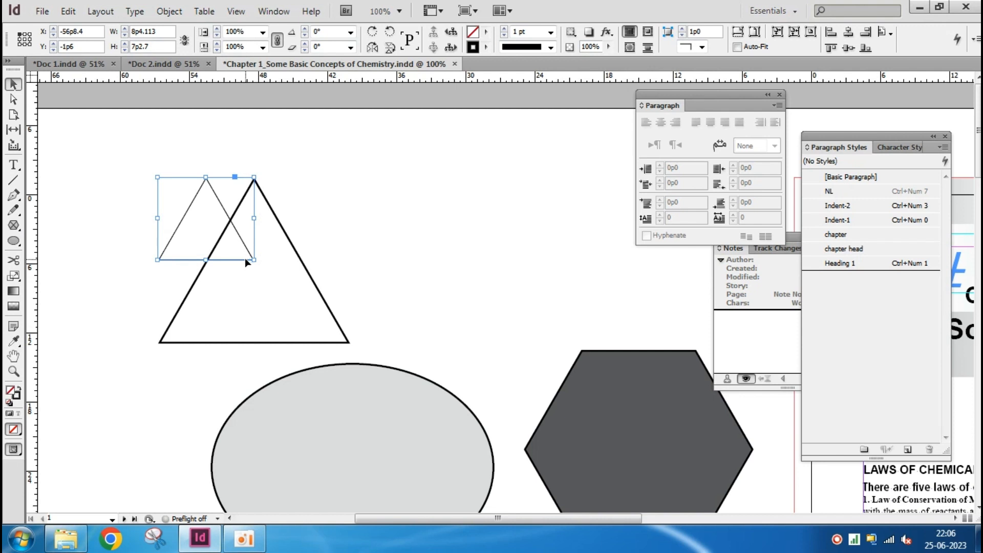
Move the half-size triangle copy onto the upper part of the original triangle and delete it
left_click_drag(245, 259, 285, 264)
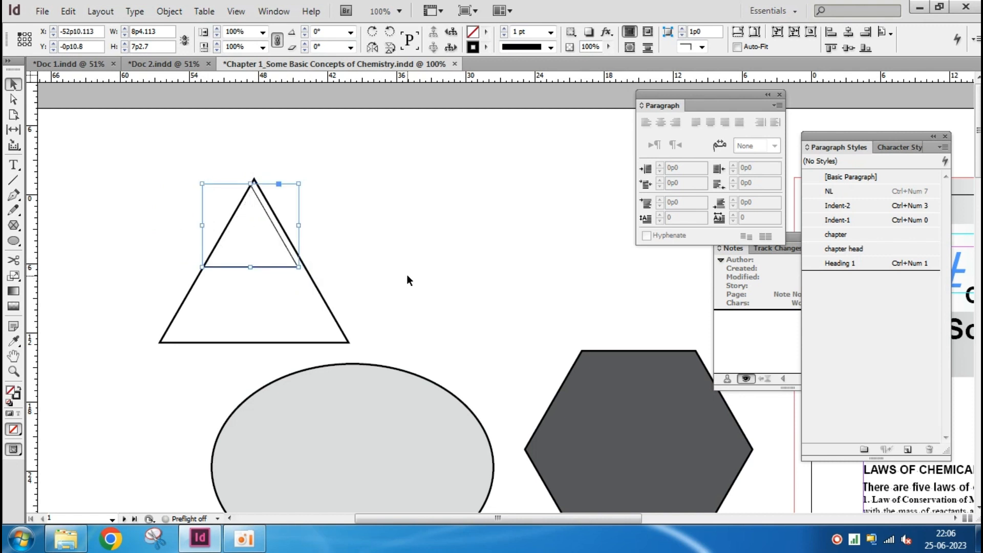
key("Delete")
Preview a 60° rotation of the triangle with the Rotate command
left_click(317, 289)
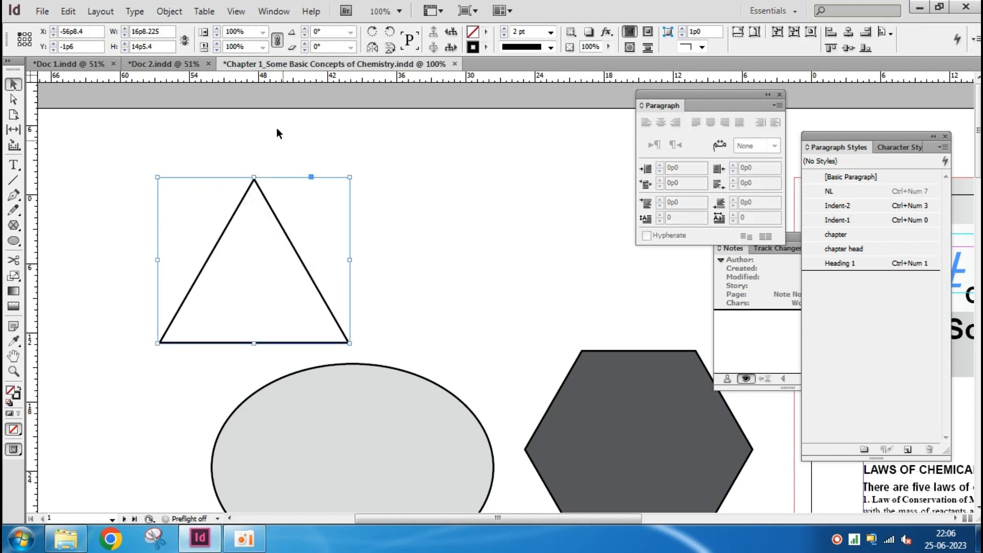
left_click(169, 11)
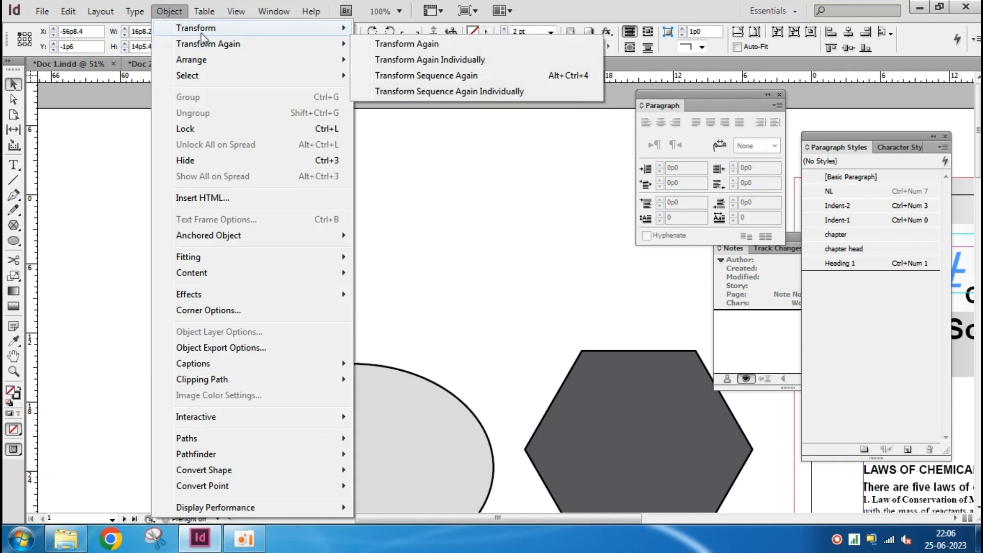
mouse_move(202, 29)
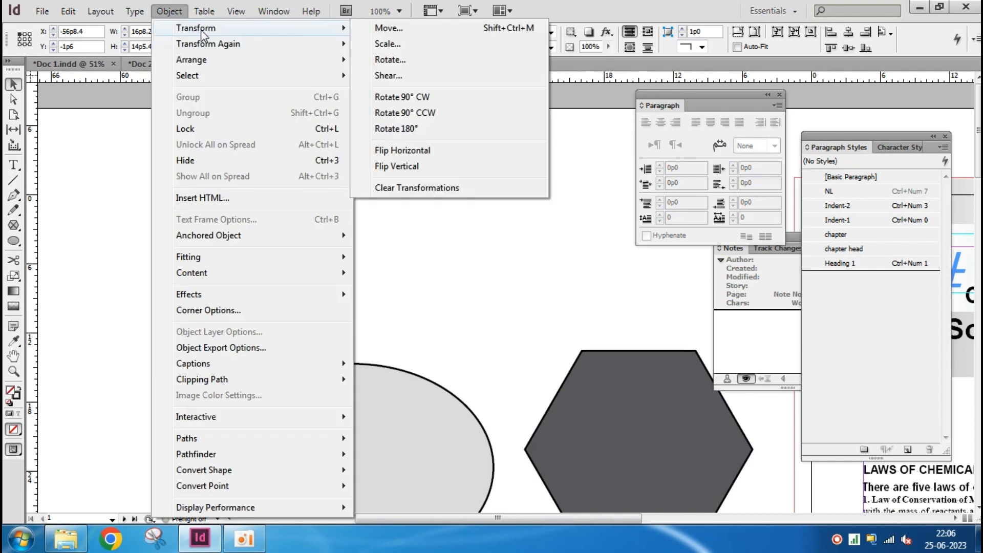
left_click(437, 59)
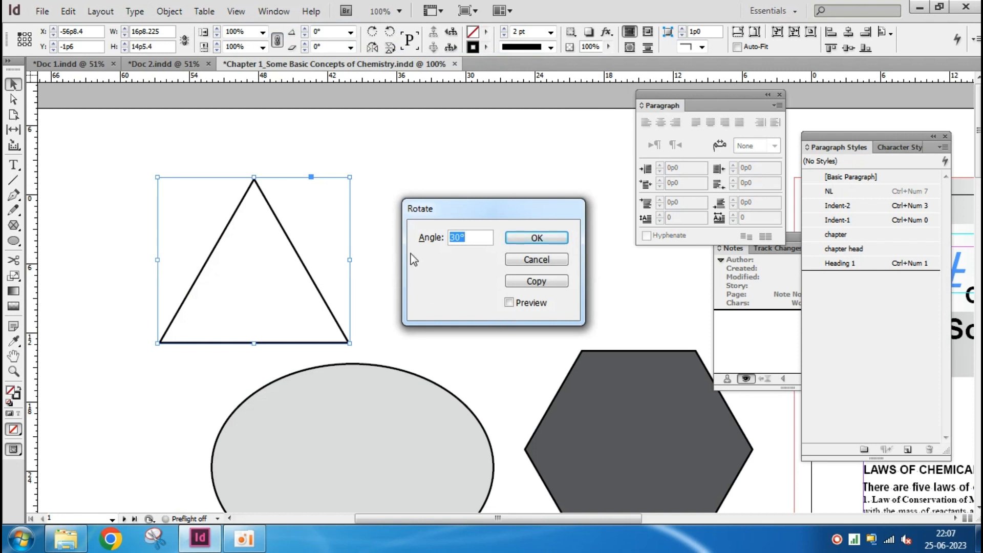
type("60")
left_click(509, 303)
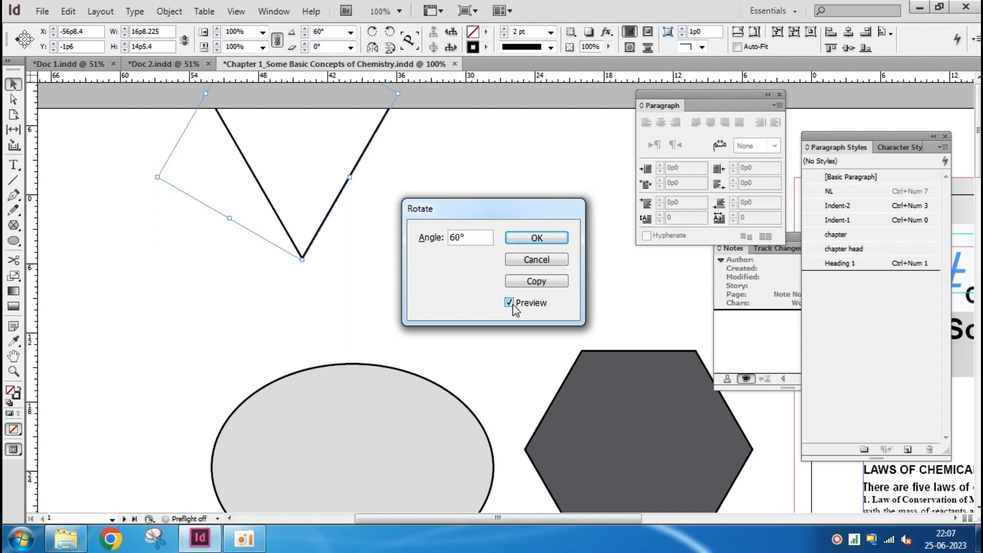
Set the rotation angle to 30° and create a rotated copy of the triangle
left_click_drag(474, 238, 443, 239)
type("30")
key("Tab")
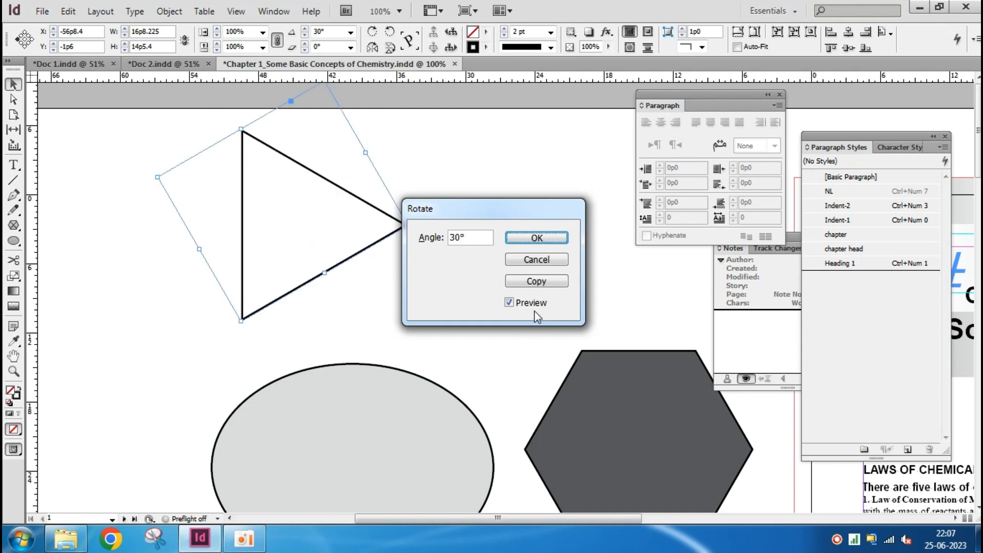
left_click(546, 285)
left_click(340, 312)
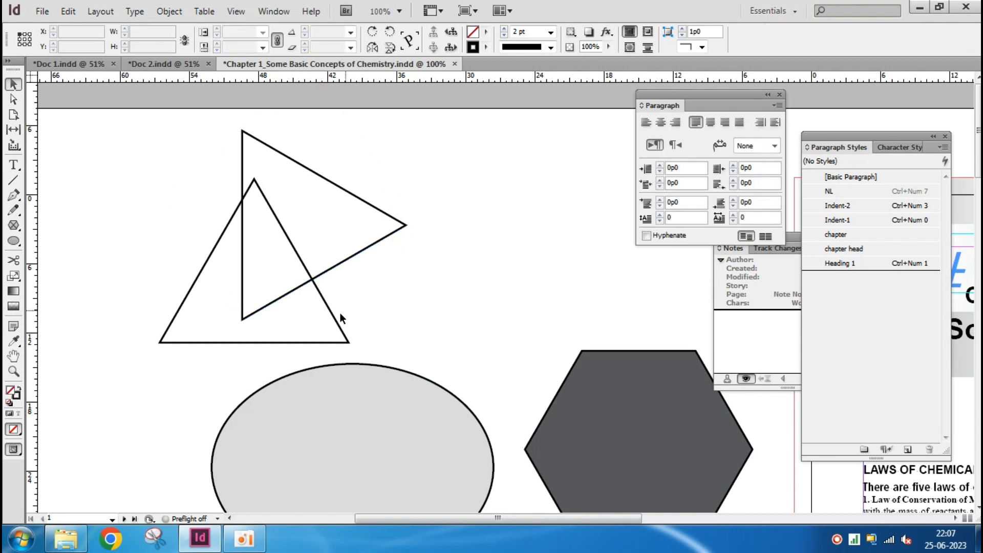
Delete the rotated triangle copy, keeping the original upright triangle
left_click(341, 328)
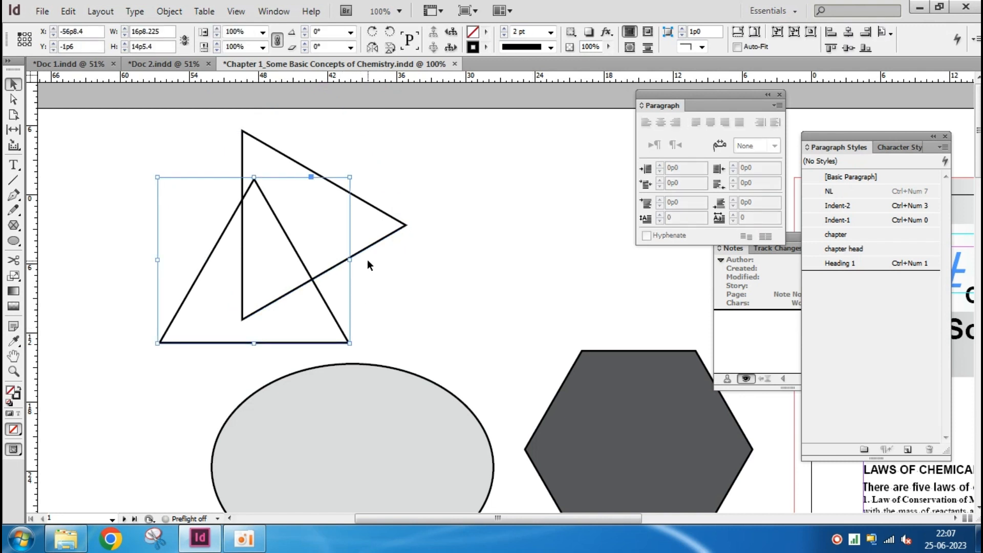
left_click(401, 226)
key("Delete")
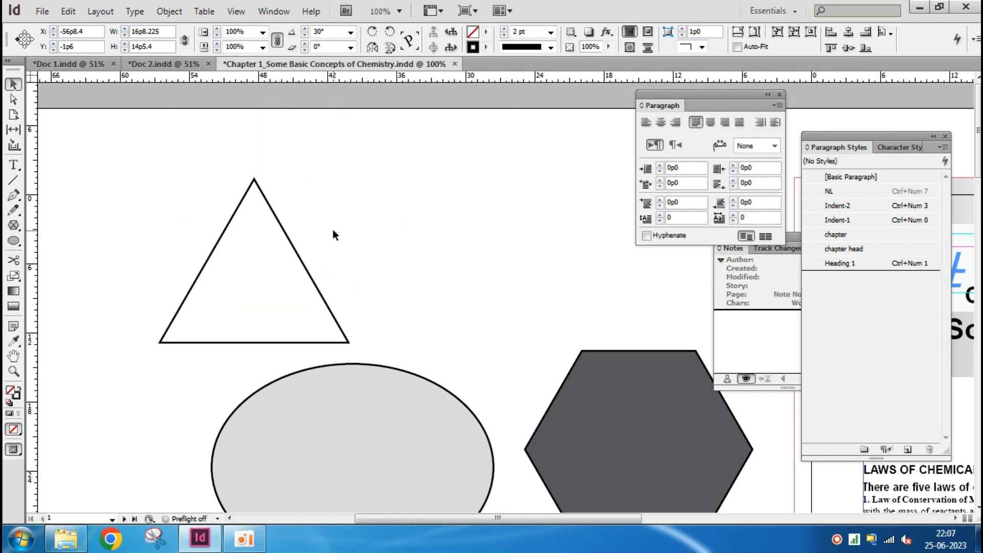
Preview a 10° shear of the triangle along the horizontal axis with the Shear command
left_click(303, 273)
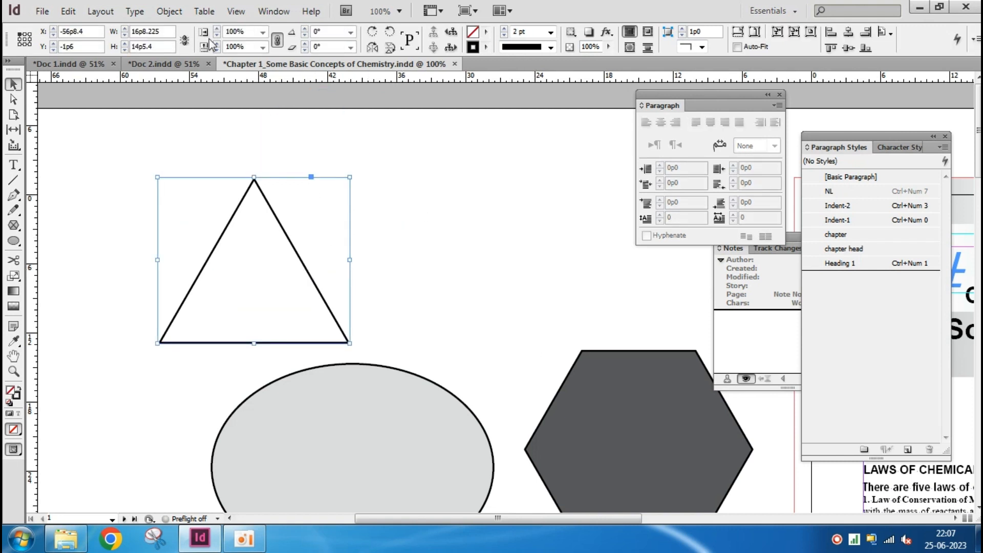
left_click(169, 11)
mouse_move(223, 29)
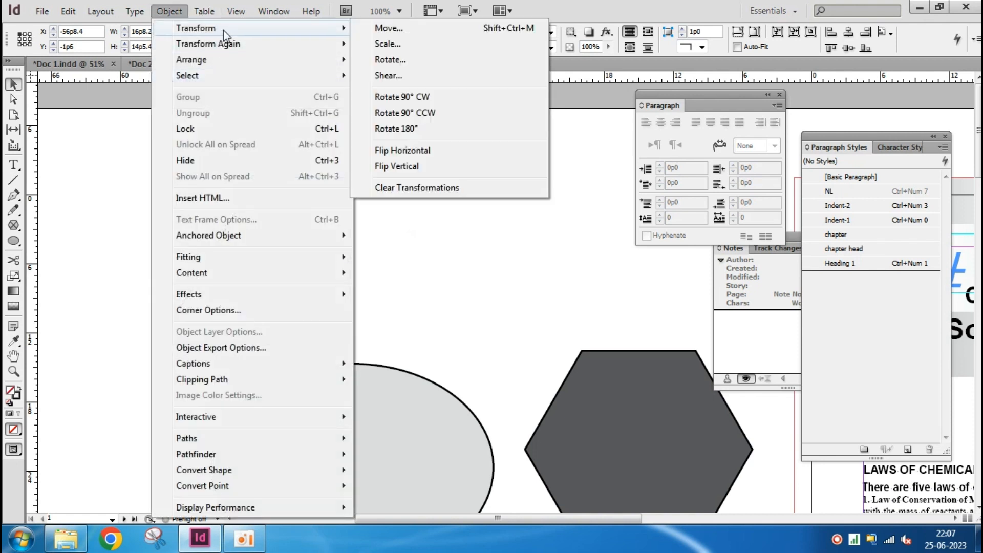
left_click(461, 76)
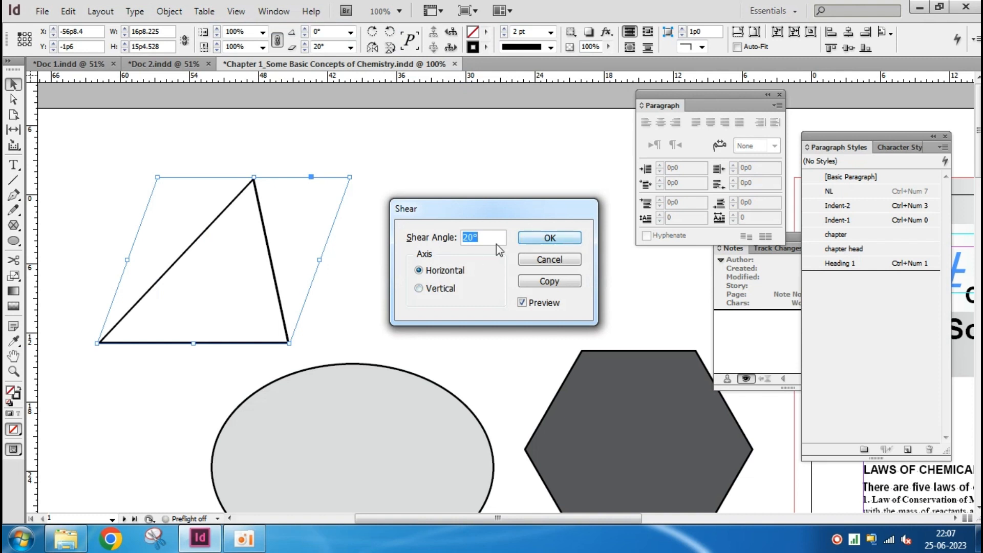
type("10")
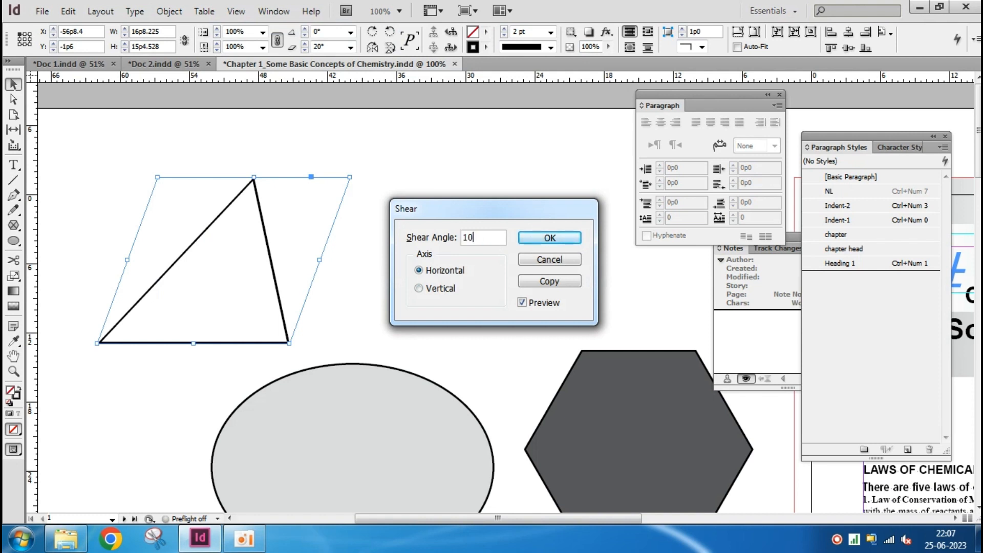
key("Tab")
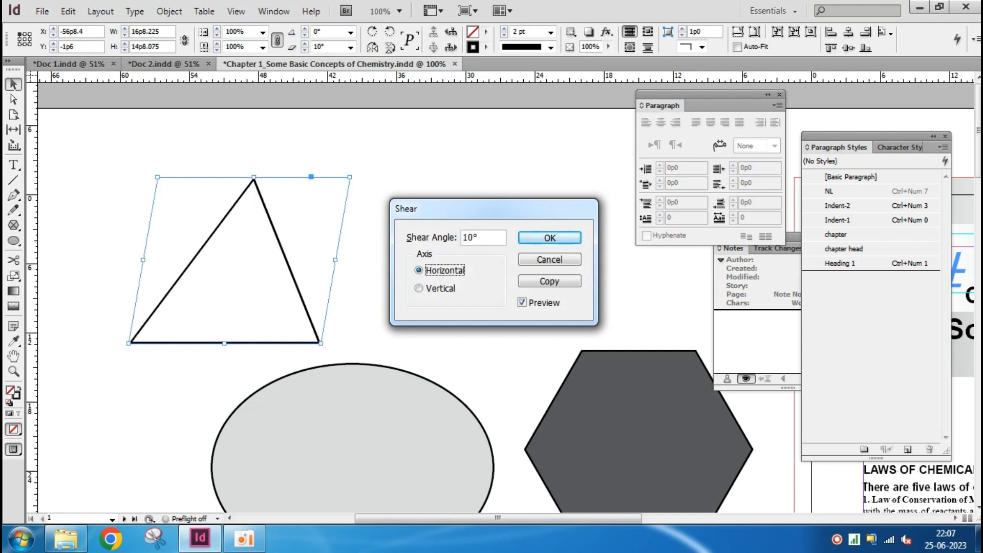
Reset the shear angle to 0°, switch the axis to vertical and preview a 10° shear
key("shift+Tab")
type("0")
key("Tab")
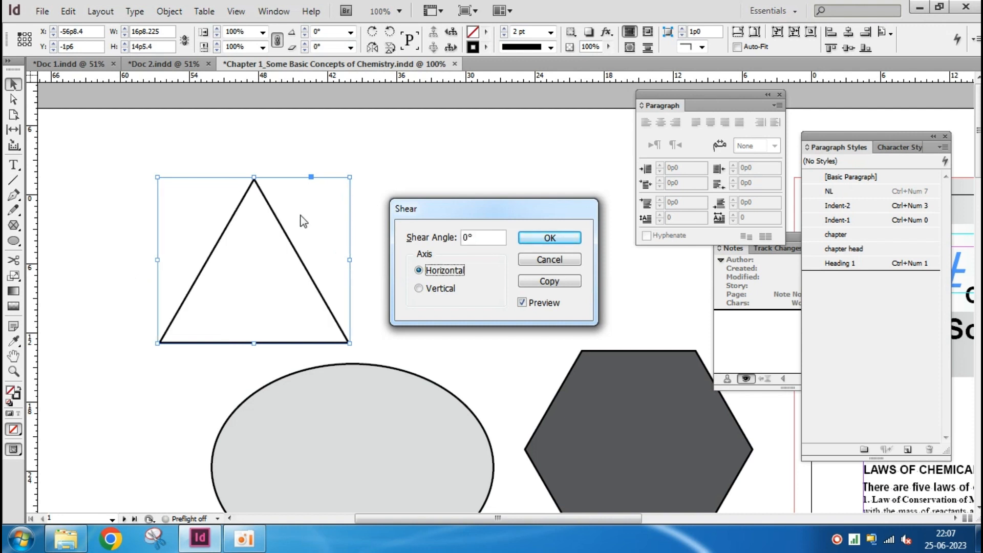
left_click(435, 288)
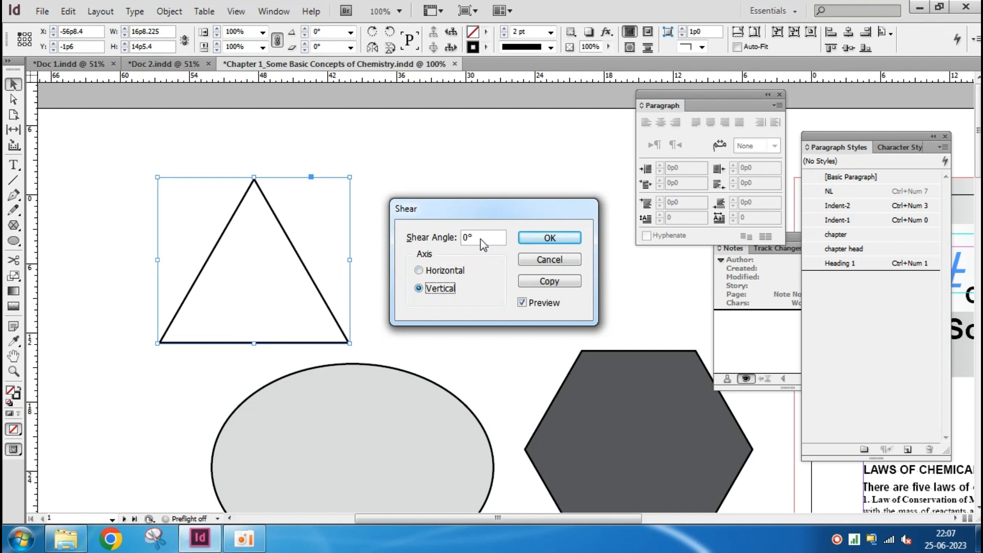
key("shift+Tab")
type("10")
key("Tab")
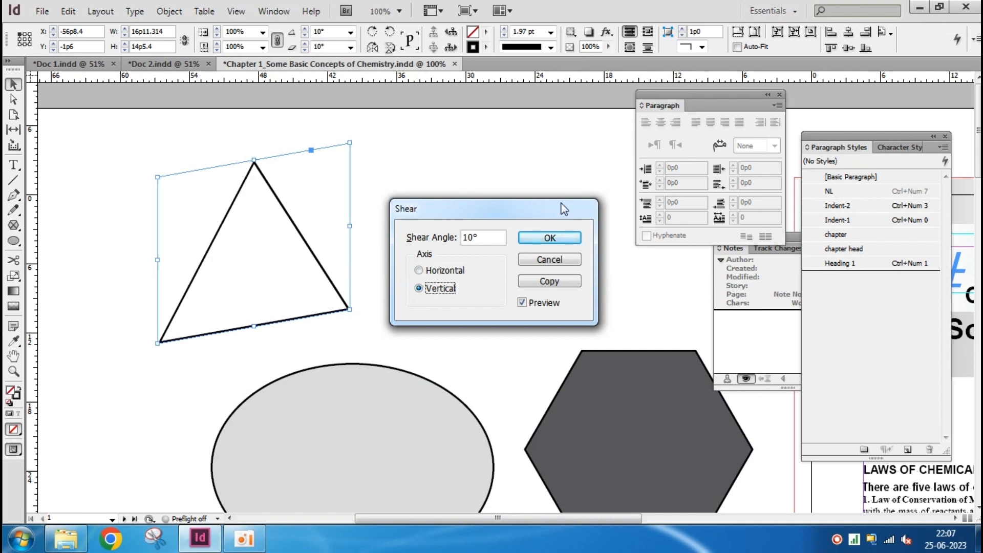
Switch the shear axis to horizontal, set the angle to 30° and create a sheared copy of the triangle
left_click(419, 271)
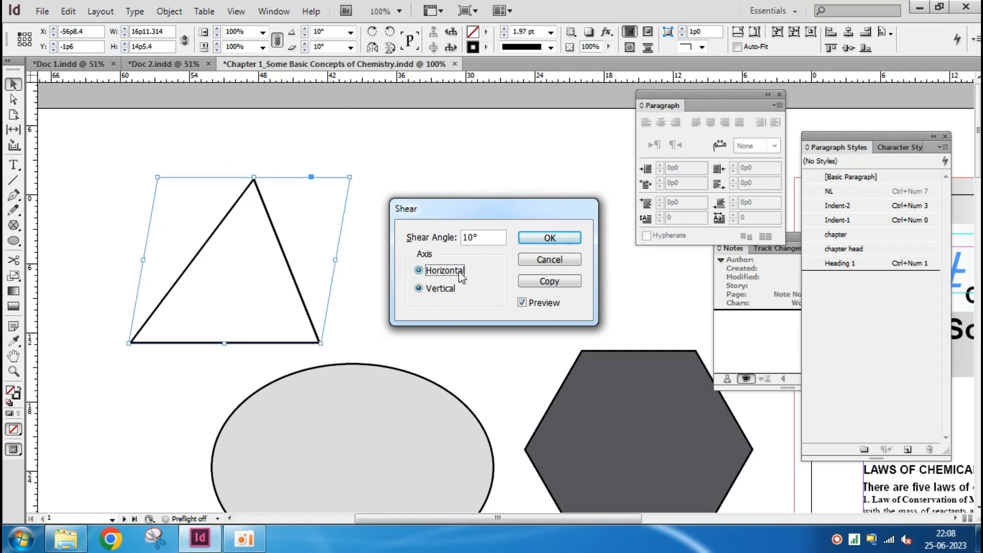
double_click(486, 239)
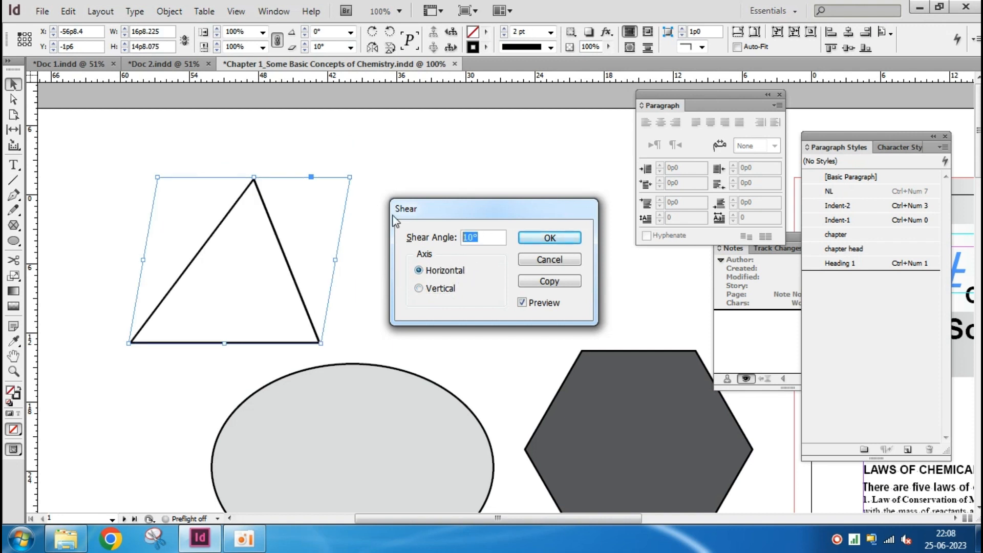
type("30")
key("Tab")
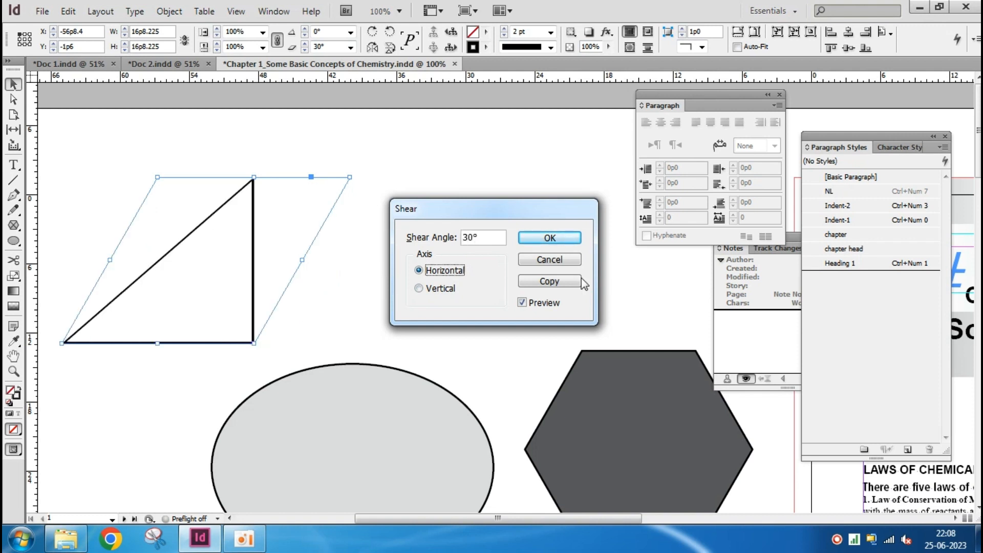
left_click(549, 281)
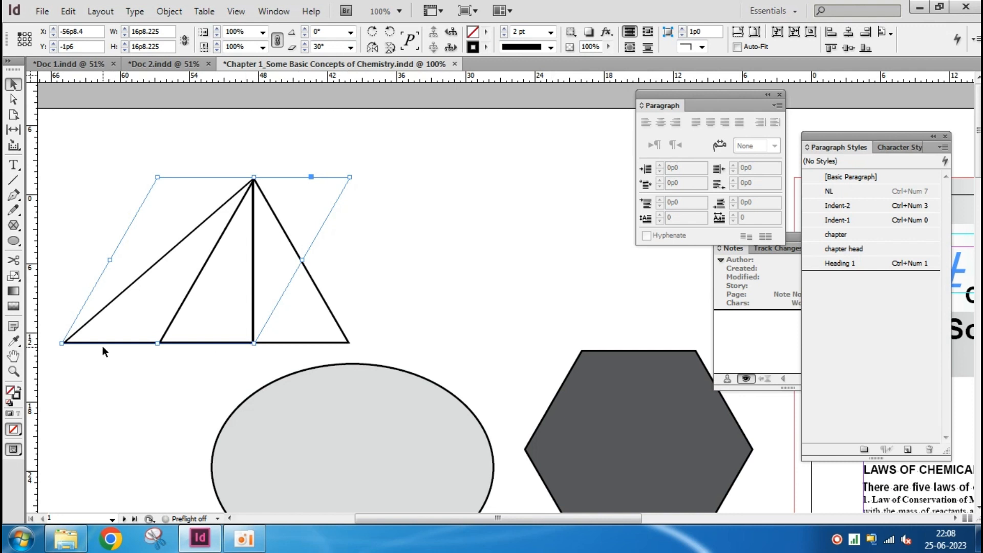
Delete the sheared triangle copy, keeping the original triangle
left_click(127, 407)
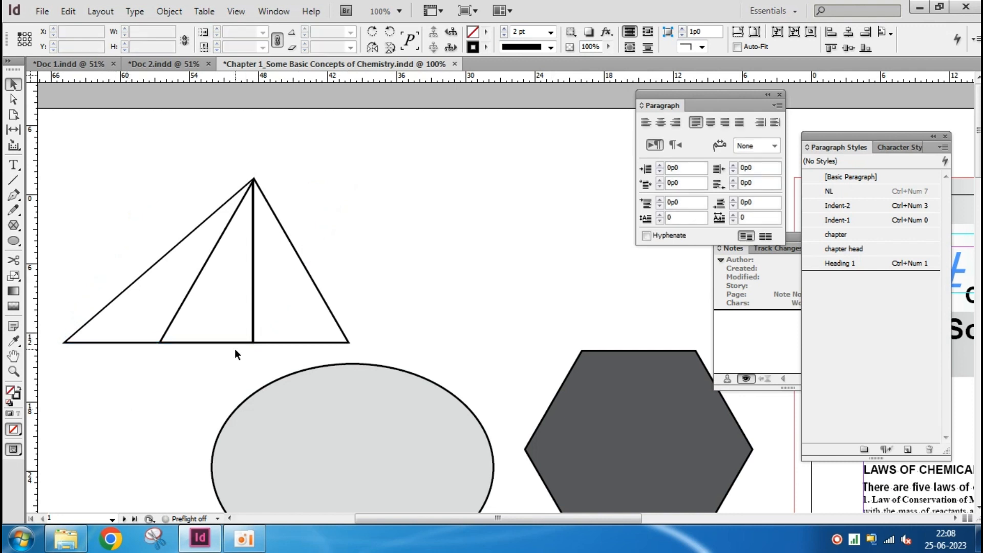
left_click(124, 290)
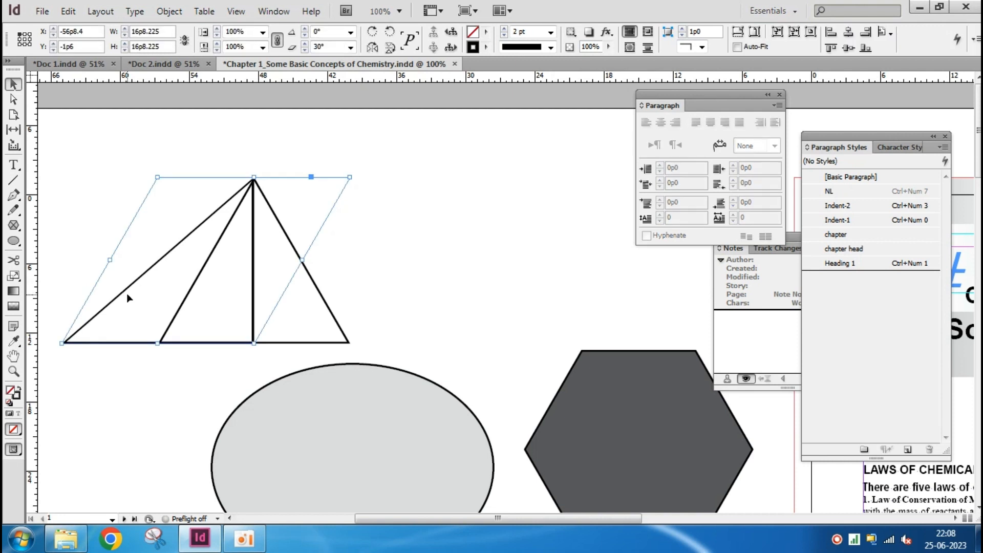
key("Delete")
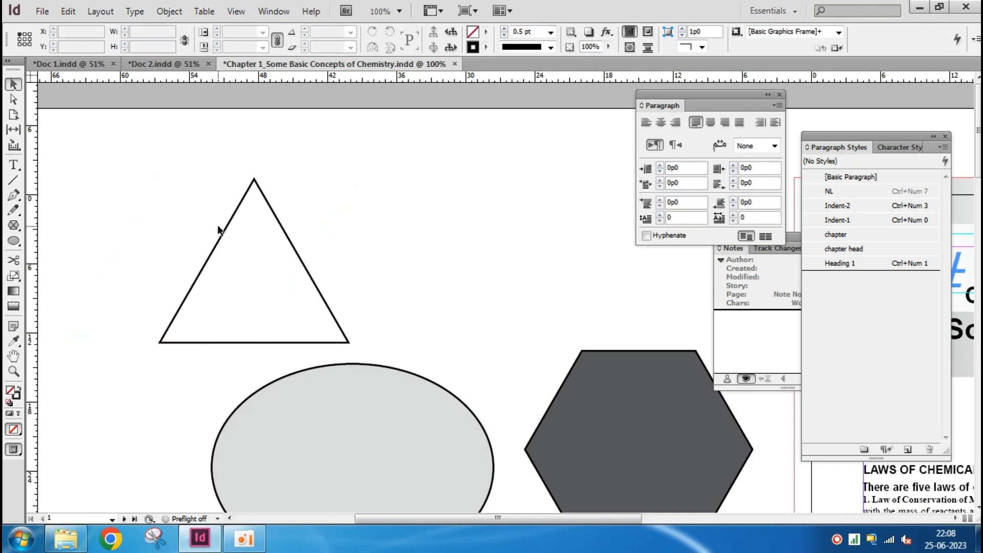
Rotate the triangle 90° clockwise and move it back into the open area above the ellipse
left_click(224, 231)
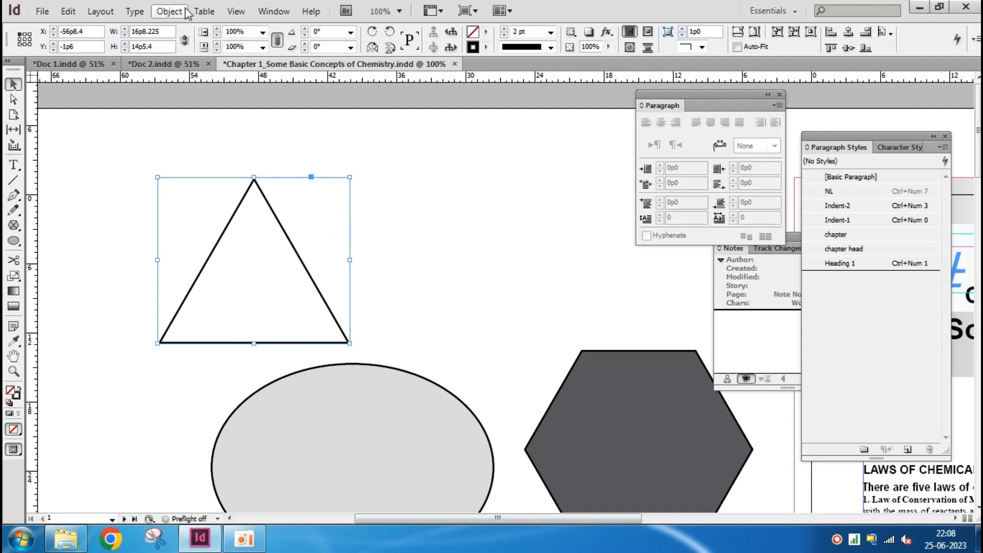
left_click(170, 11)
mouse_move(238, 32)
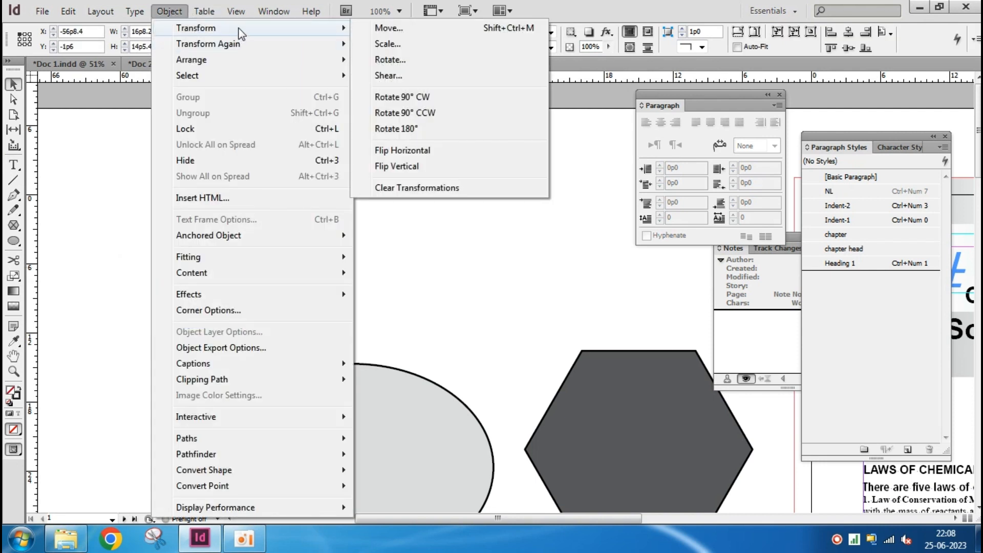
left_click(446, 97)
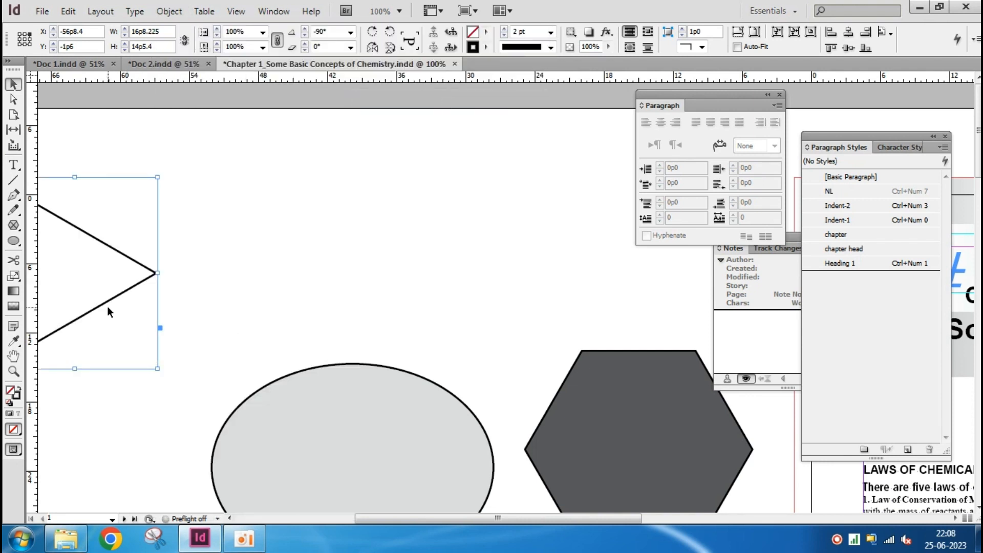
left_click_drag(108, 305, 341, 265)
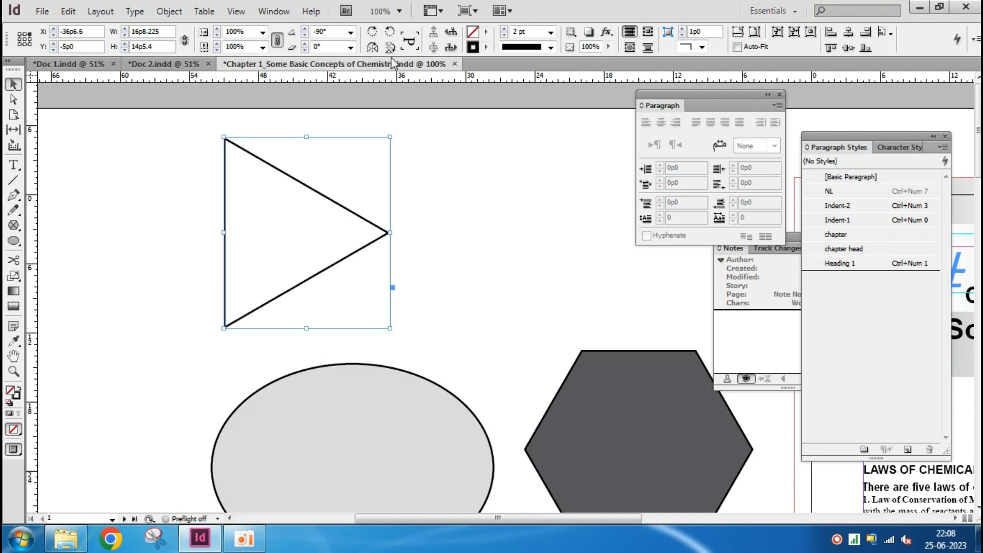
Flip the triangle horizontally and back, and flip it vertically and back
left_click(373, 48)
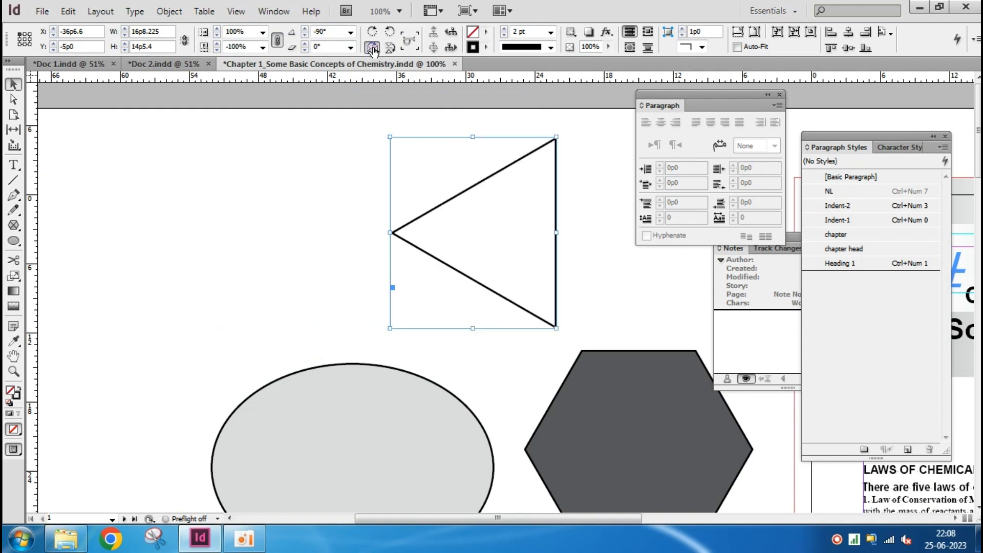
left_click(373, 48)
left_click(390, 47)
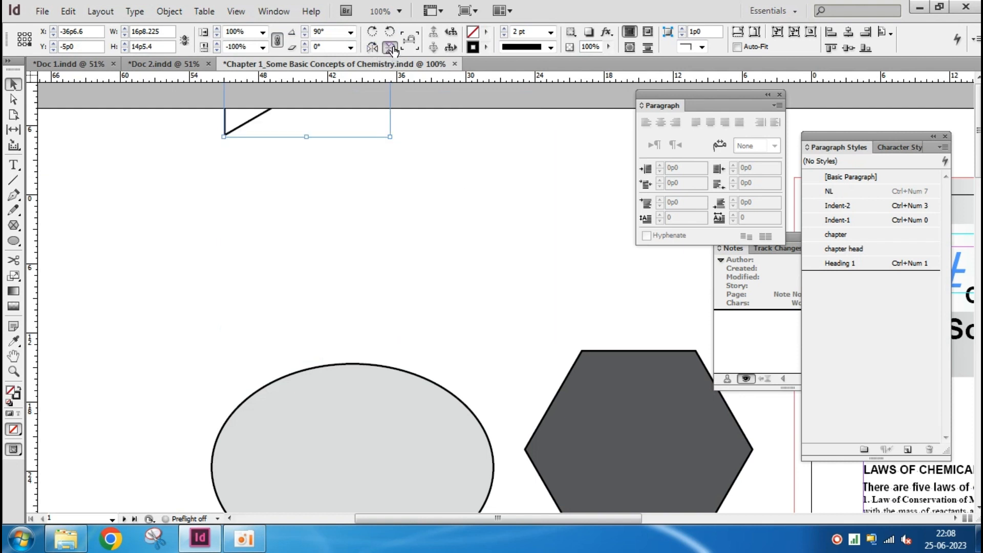
left_click(391, 47)
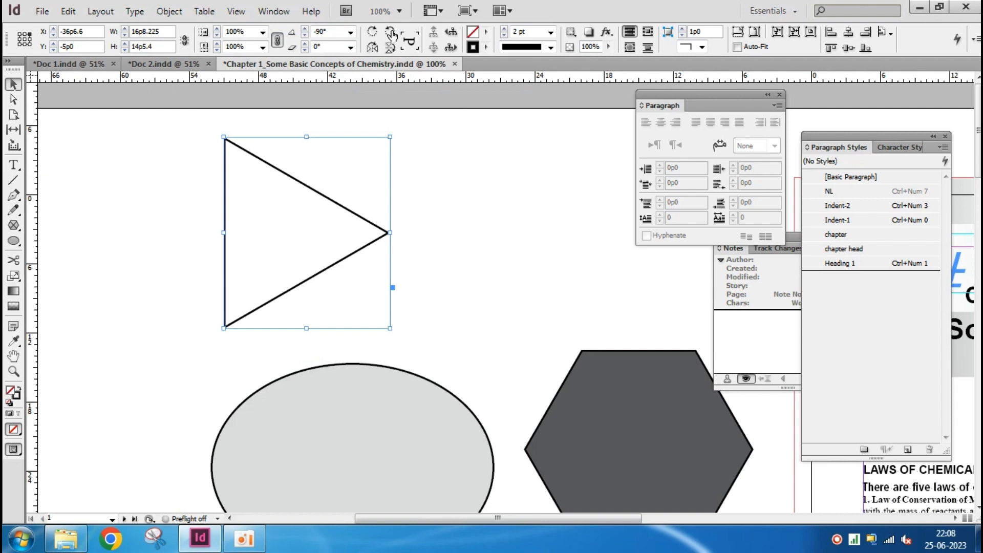
Rotate the triangle counterclockwise in four 90° turns, bringing it through a full circle
left_click(390, 32)
left_click(389, 32)
left_click(390, 32)
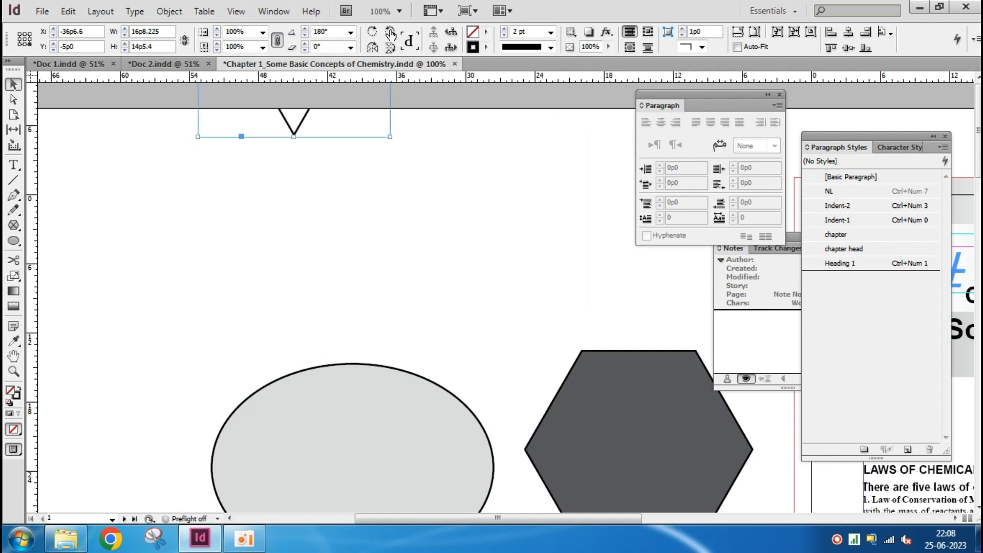
left_click(389, 32)
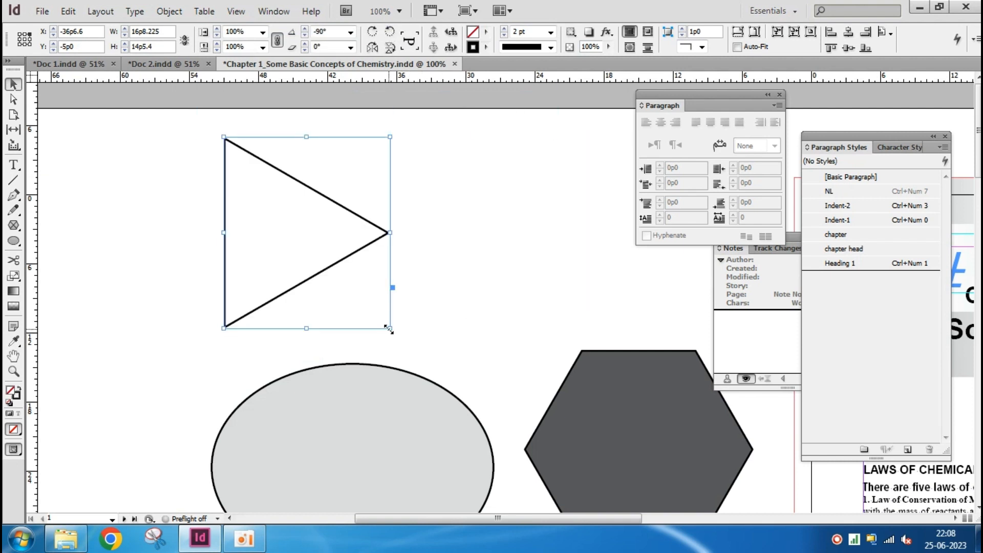
Shrink the triangle to about 9p0 by 7p7.58 and move it down closer to the ellipse
left_click_drag(391, 329, 312, 240)
scroll(286, 215, "up", 3)
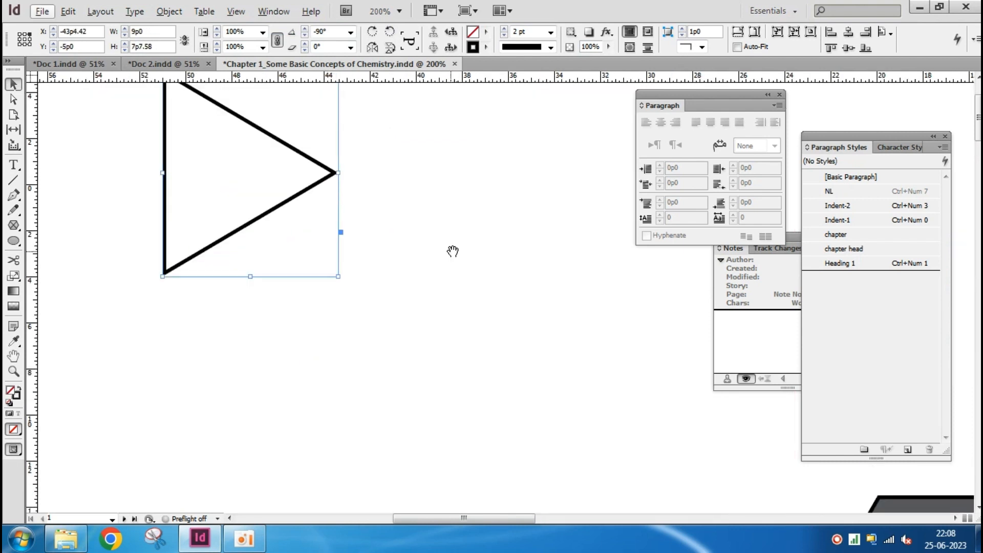
scroll(426, 257, "down", 2)
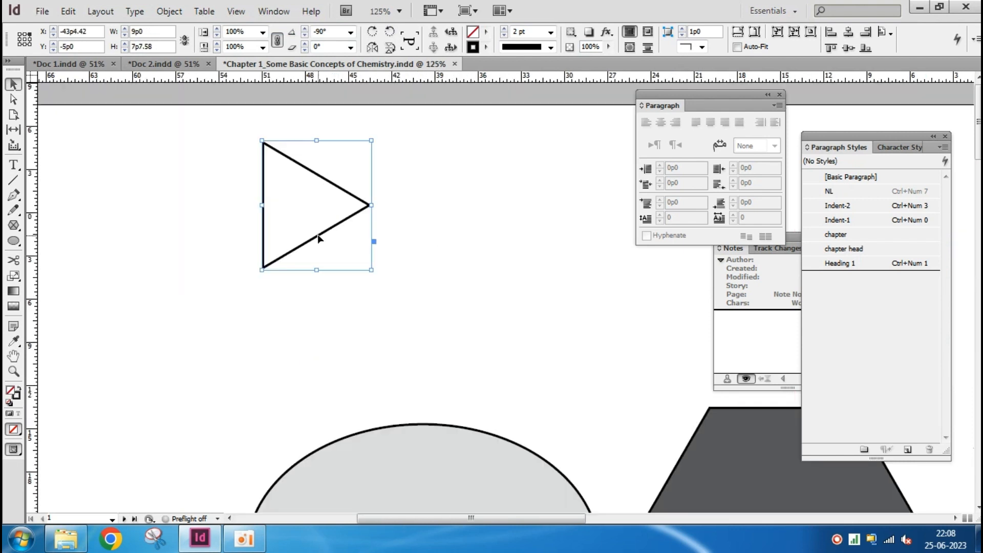
left_click_drag(318, 238, 292, 343)
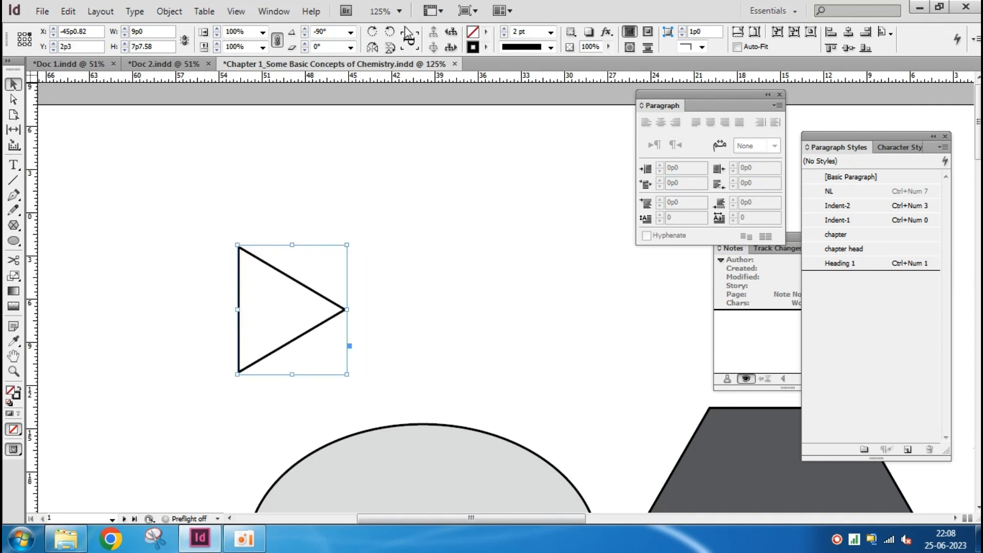
Rotate the triangle counterclockwise in repeated 90° turns until it stands upright at 0°
left_click(391, 33)
left_click(392, 32)
left_click(391, 33)
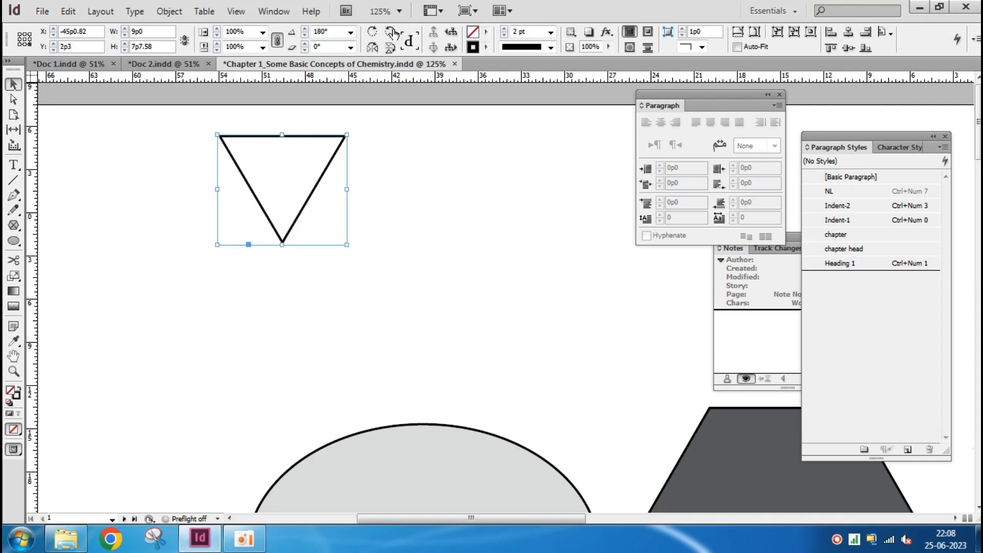
left_click(392, 33)
left_click(392, 32)
left_click(392, 32)
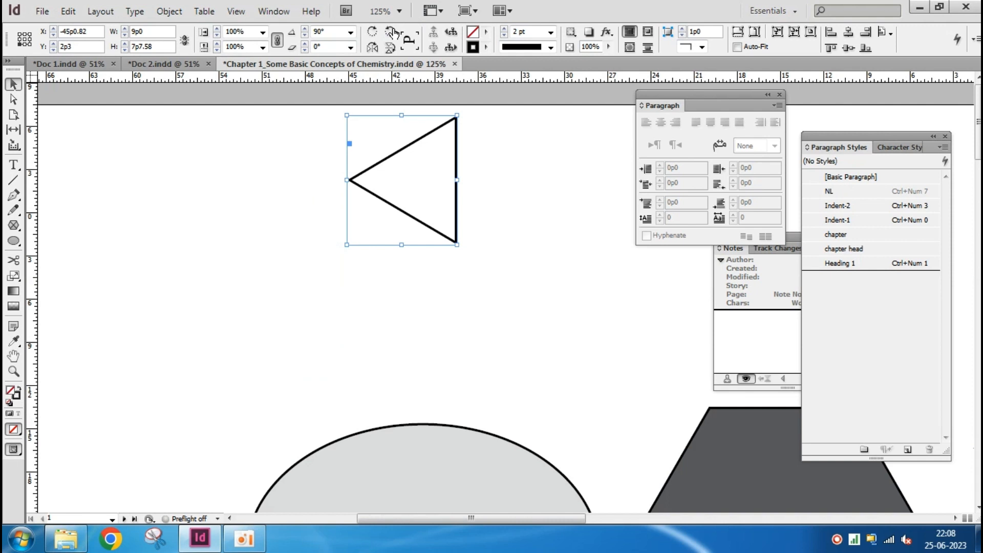
left_click(392, 32)
left_click(393, 33)
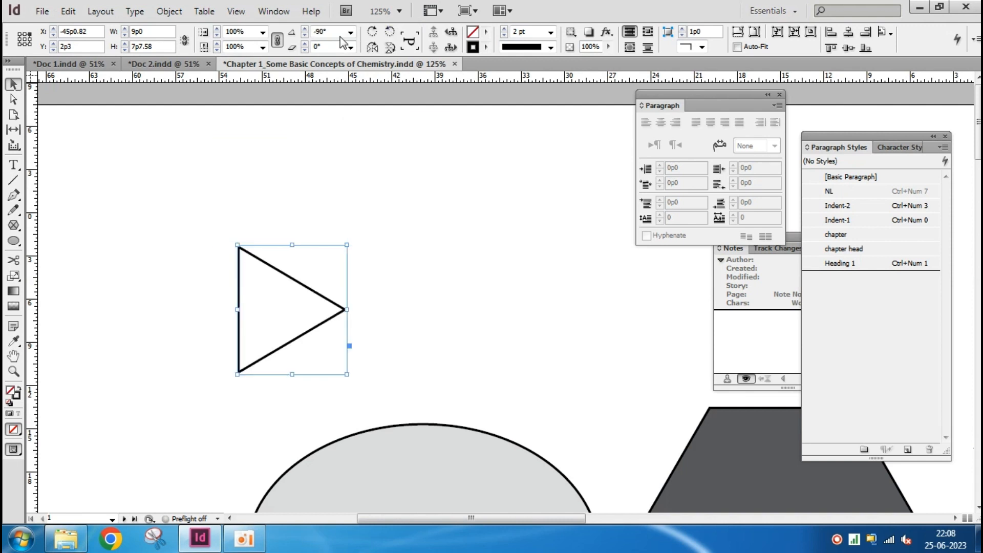
left_click(389, 34)
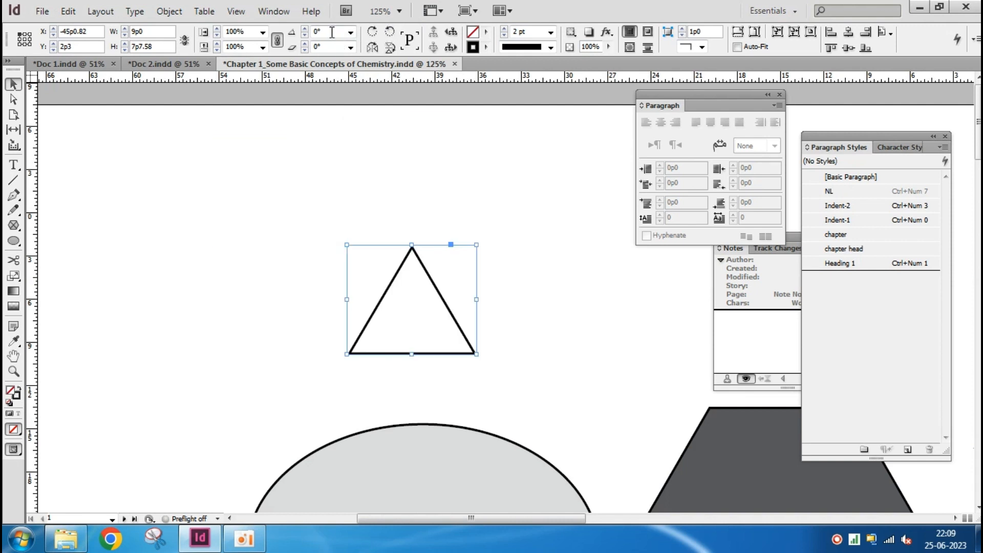
left_click(390, 32)
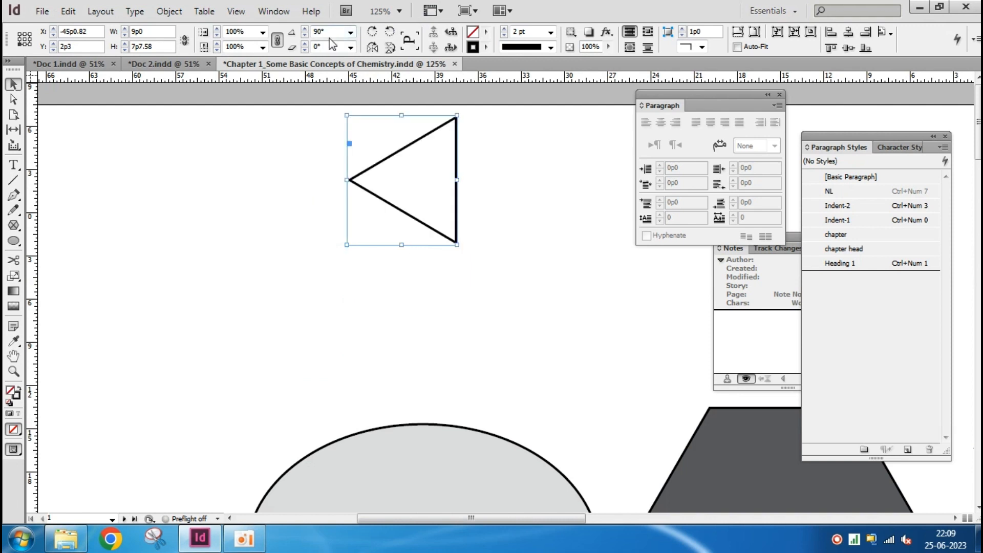
left_click(390, 33)
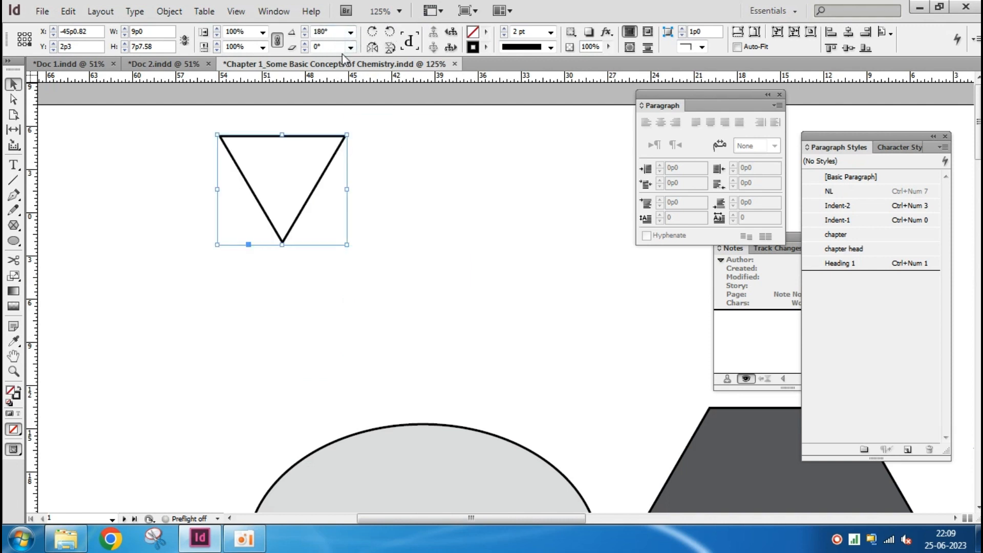
left_click(389, 34)
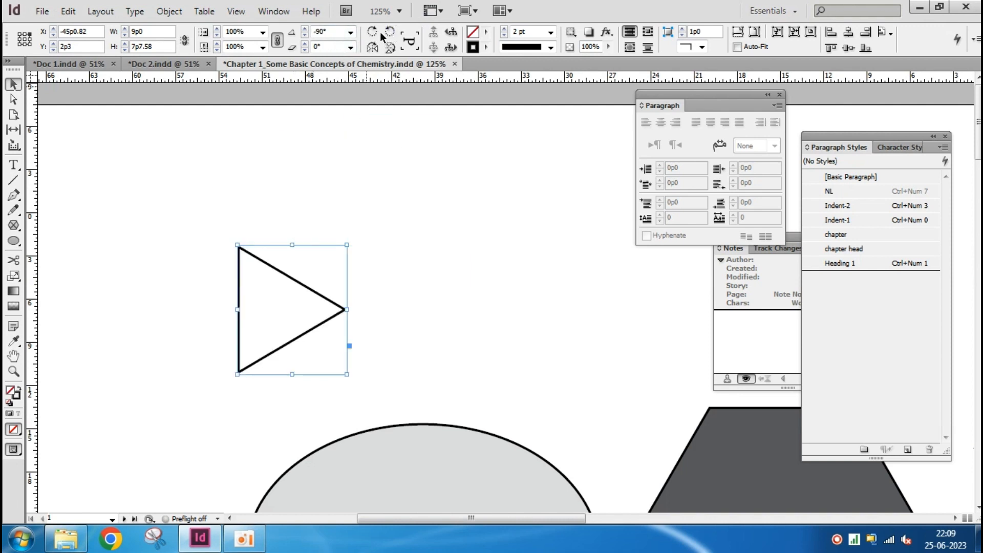
left_click(390, 32)
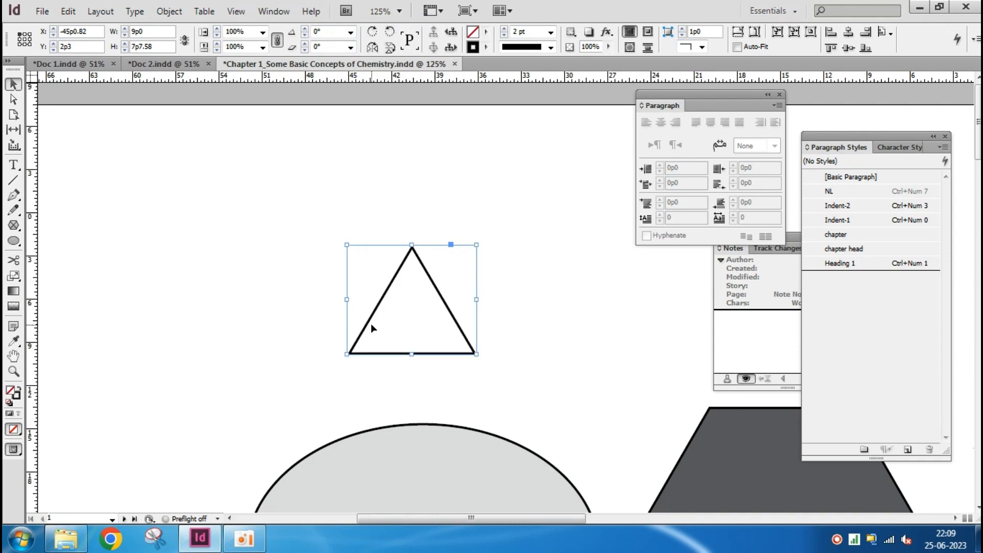
Enlarge the triangle to about 15p0.9 by 12p9.4 by moving its upper-left corner outward, and deselect it
left_click(518, 274)
left_click(438, 297)
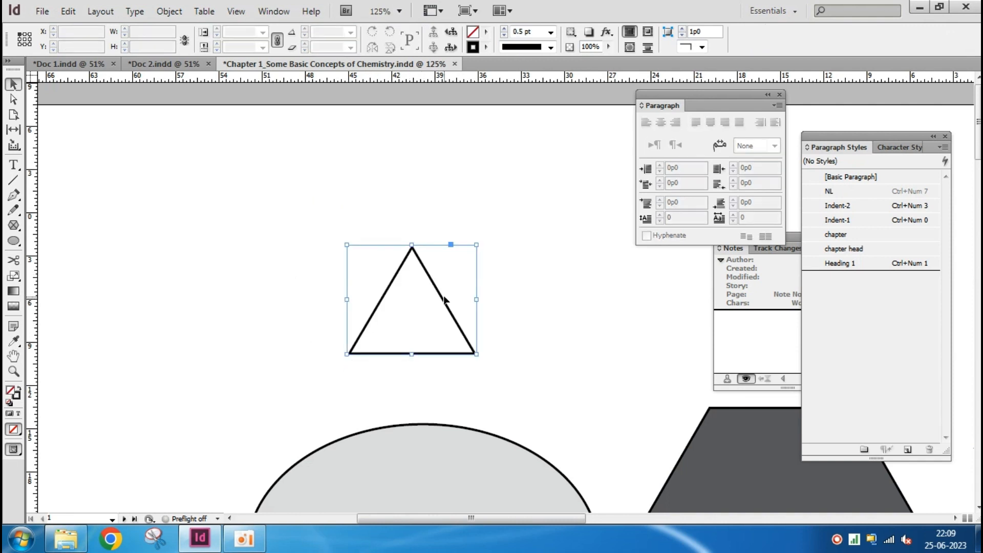
left_click_drag(346, 246, 261, 172)
left_click(547, 186)
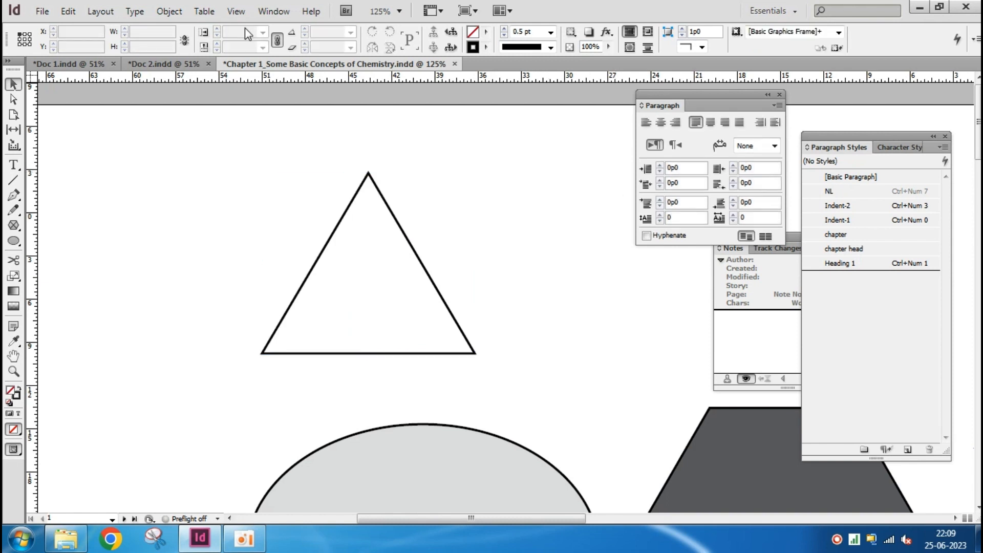
Flip the enlarged triangle horizontally with the Transform command
left_click(330, 238)
left_click(172, 11)
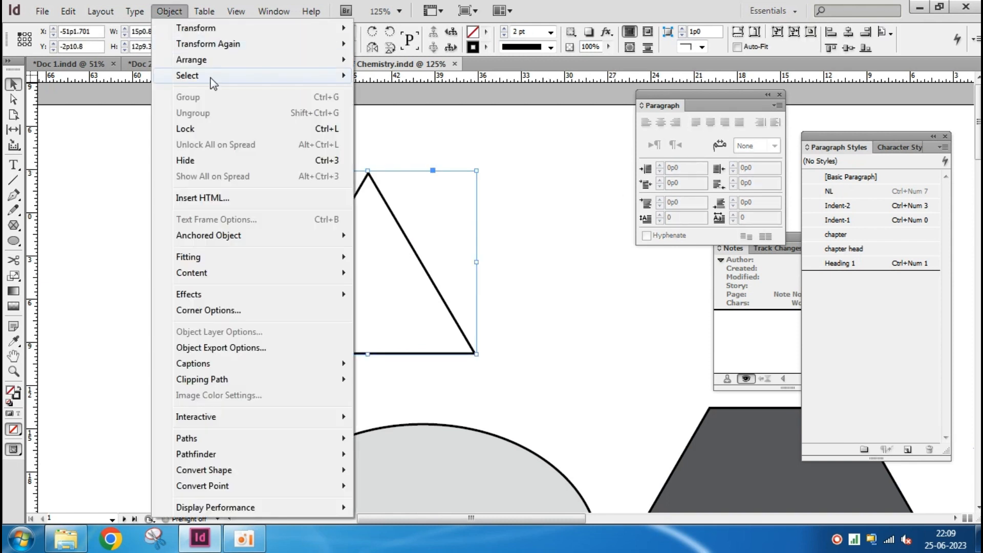
mouse_move(248, 35)
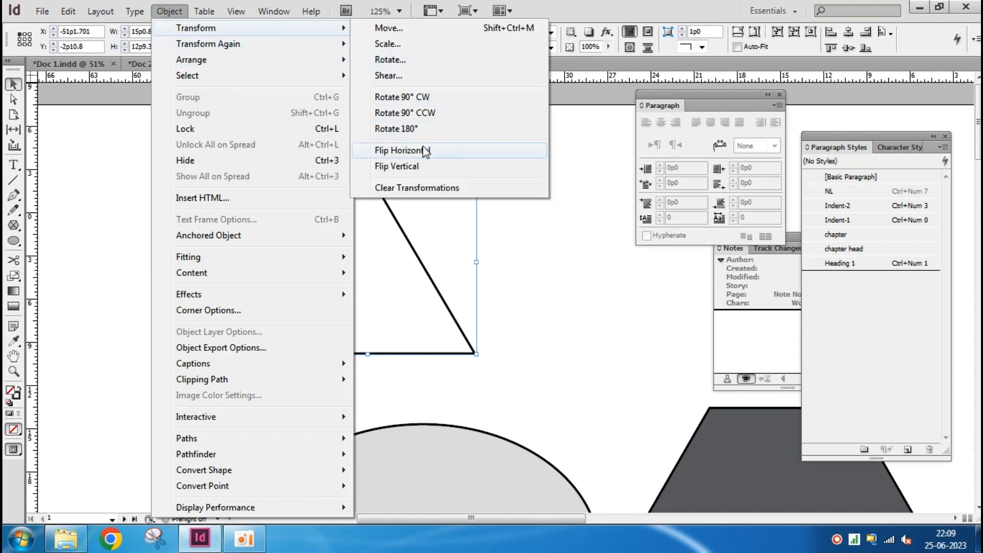
left_click(402, 150)
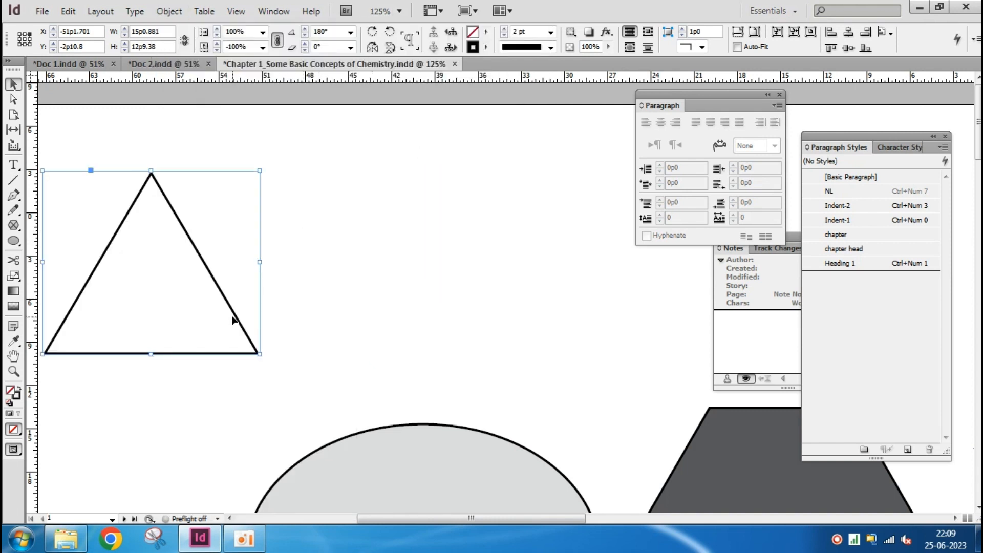
Flip the triangle horizontally back and forth several times, ending in its mirrored position, and deselect it
left_click(372, 48)
left_click(373, 48)
left_click(373, 48)
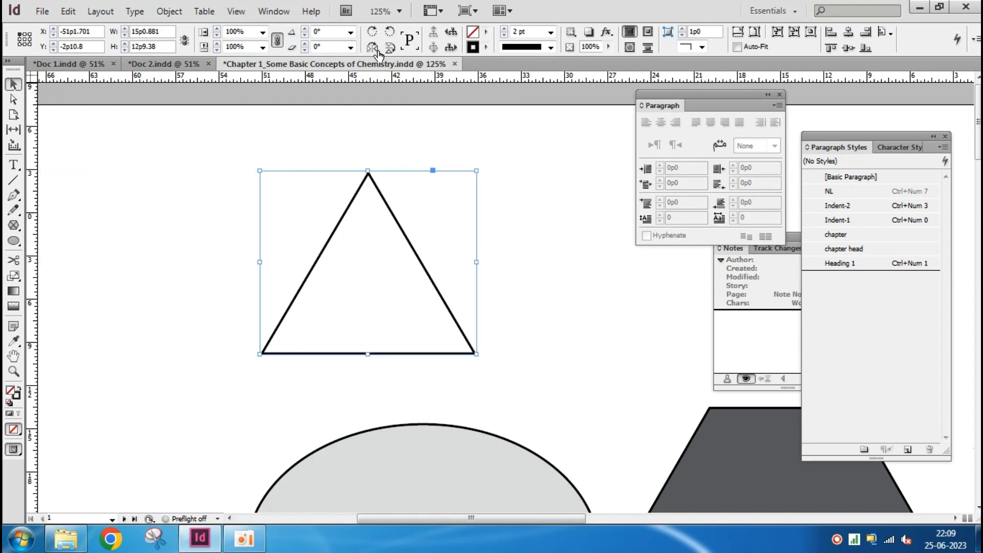
left_click(376, 51)
left_click(373, 48)
left_click(372, 48)
left_click(372, 48)
left_click(372, 48)
left_click(513, 295)
Move the dark grey hexagon up into the open area between the triangle and the page
scroll(513, 300, "down", 5)
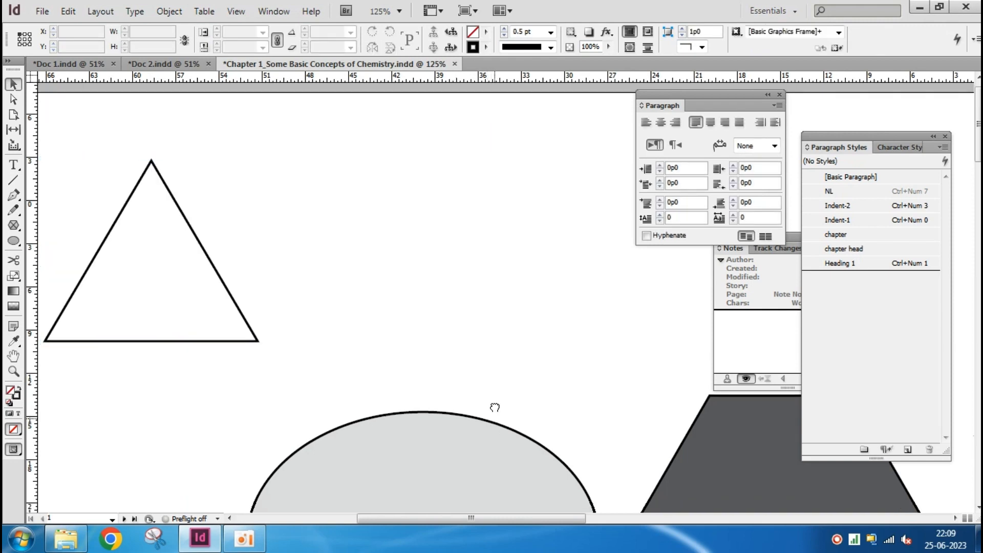
key("ctrl+minus")
key("ctrl+minus")
left_click_drag(551, 322, 365, 306)
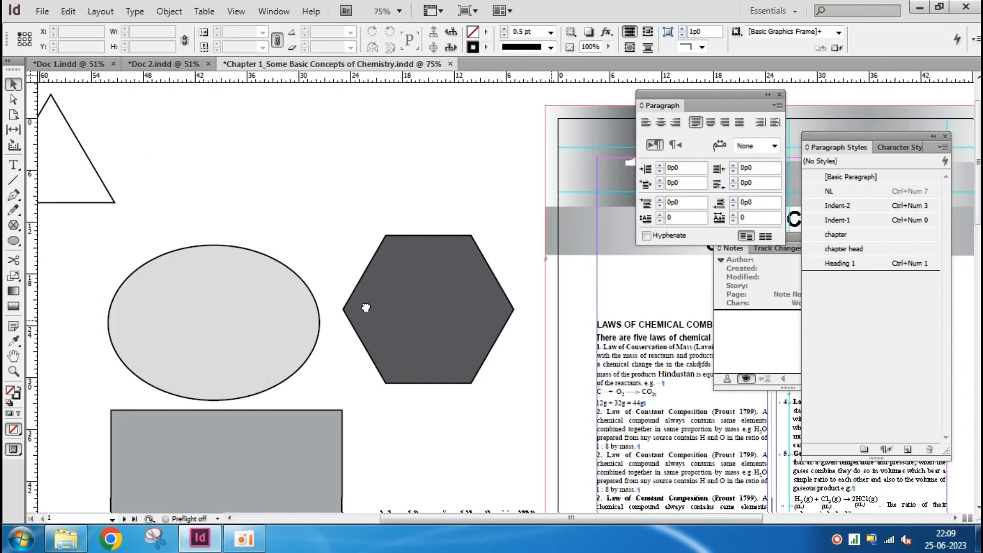
left_click(420, 294)
left_click_drag(413, 259, 399, 188)
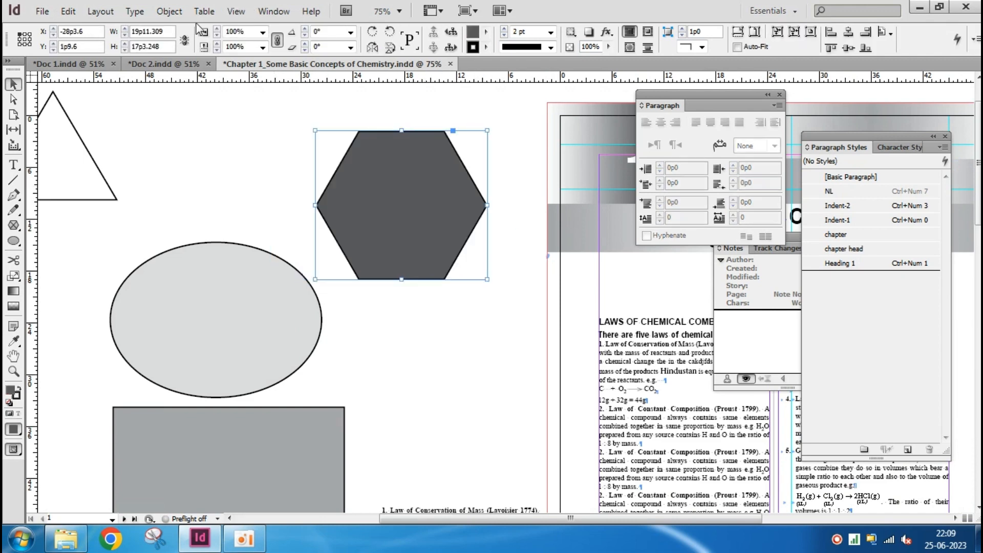
Flip the hexagon horizontally with the Transform command
left_click(169, 11)
mouse_move(215, 28)
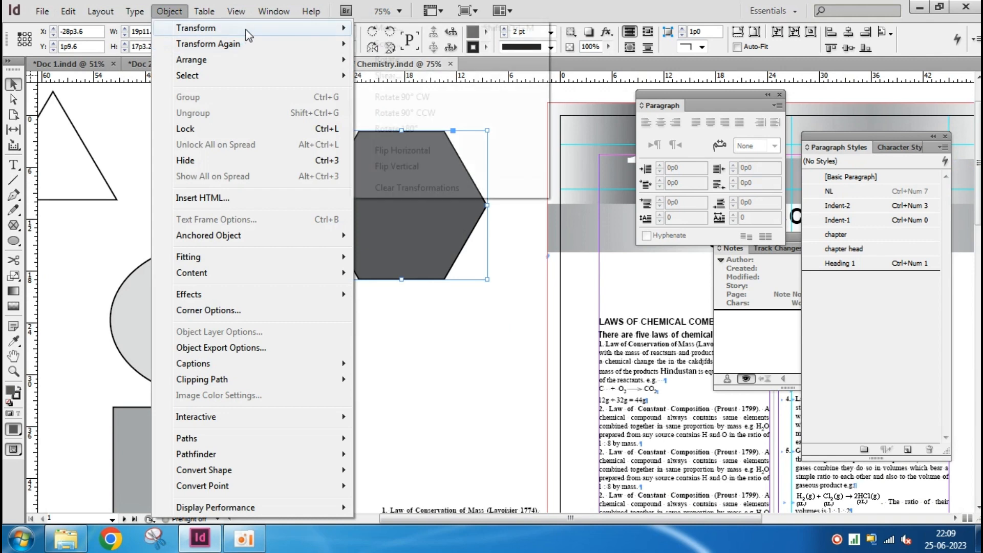
left_click(409, 150)
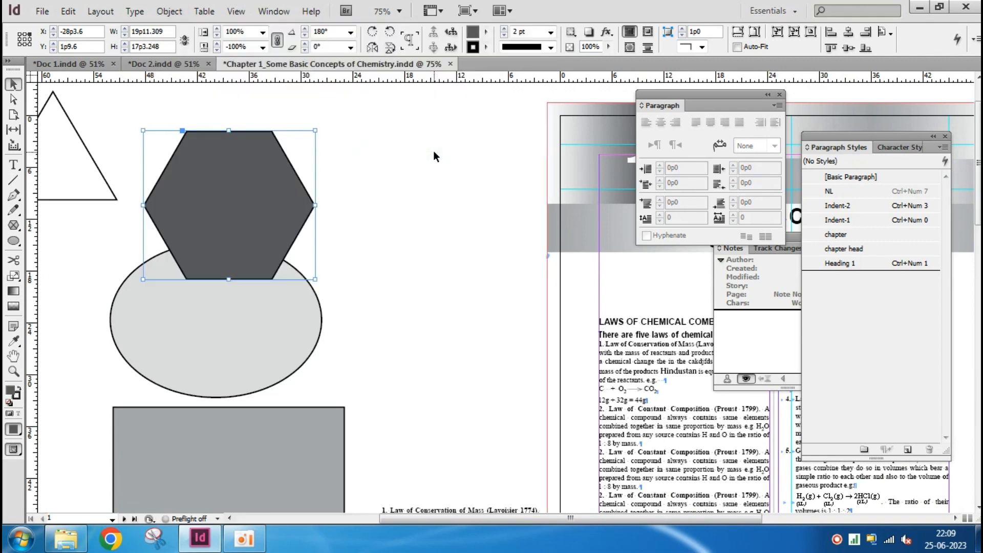
Flip the hexagon vertically and move it back into the open area between the ellipse and the page
left_click(169, 11)
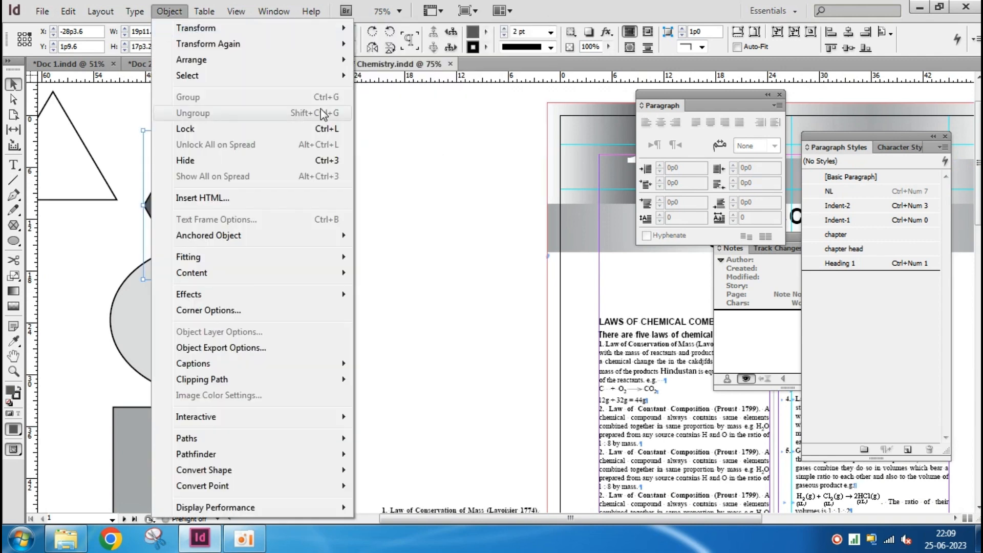
mouse_move(268, 33)
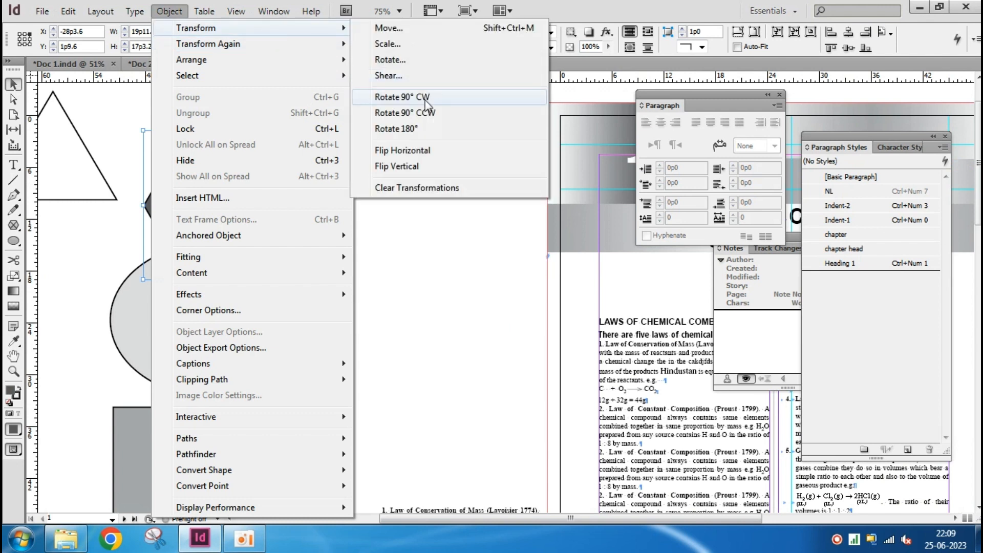
left_click(439, 167)
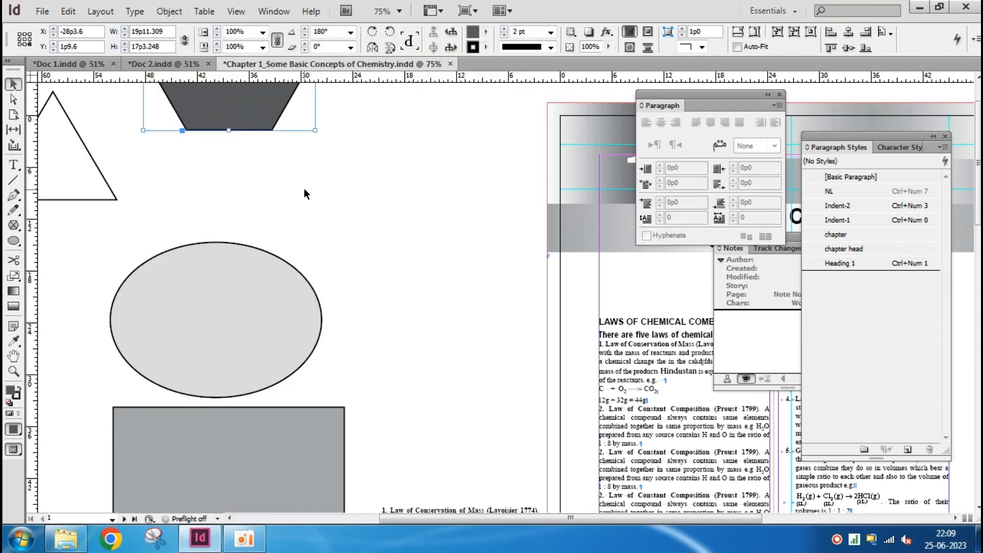
left_click_drag(229, 108, 421, 269)
left_click(423, 324)
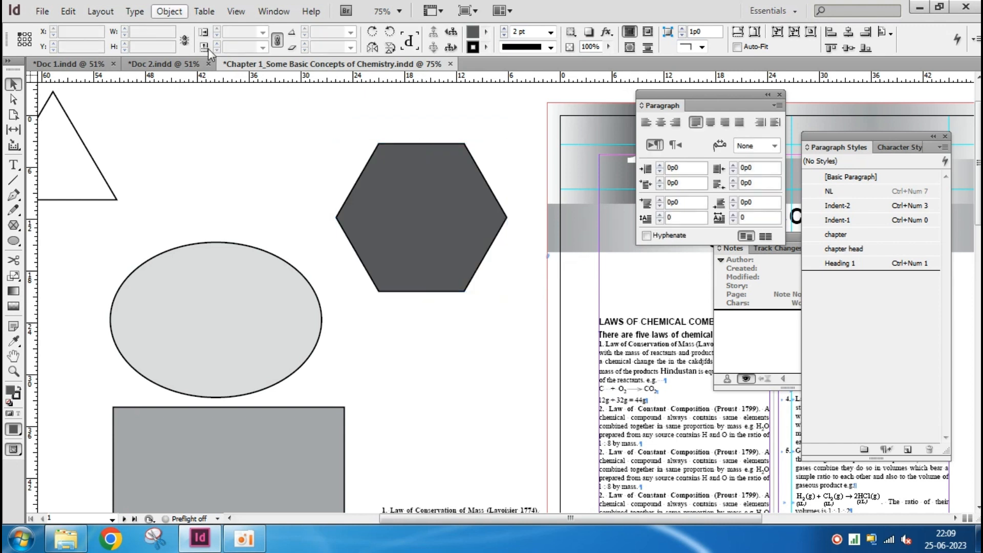
Apply Clear Transformations to the light grey ellipse above the rectangle and deselect it
left_click(235, 322)
left_click(168, 12)
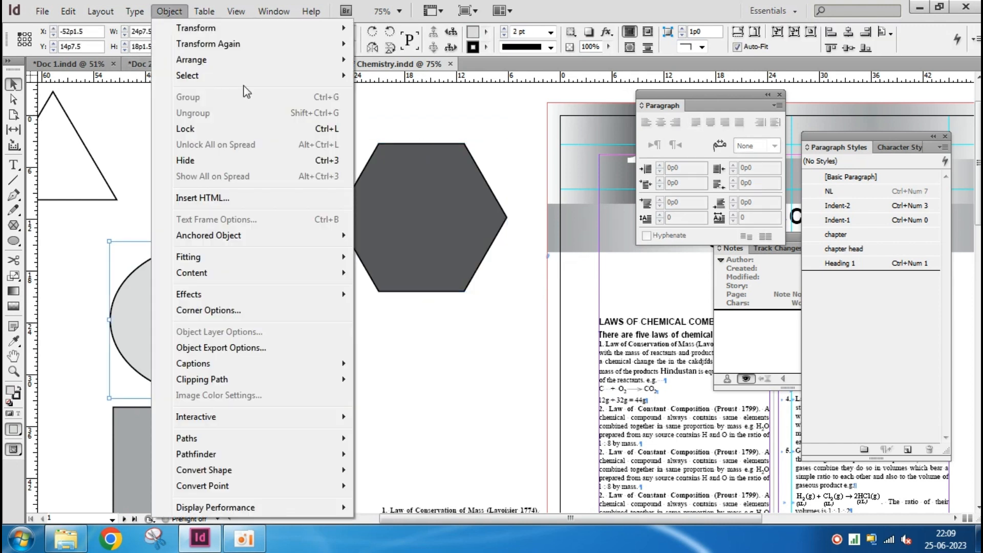
mouse_move(241, 28)
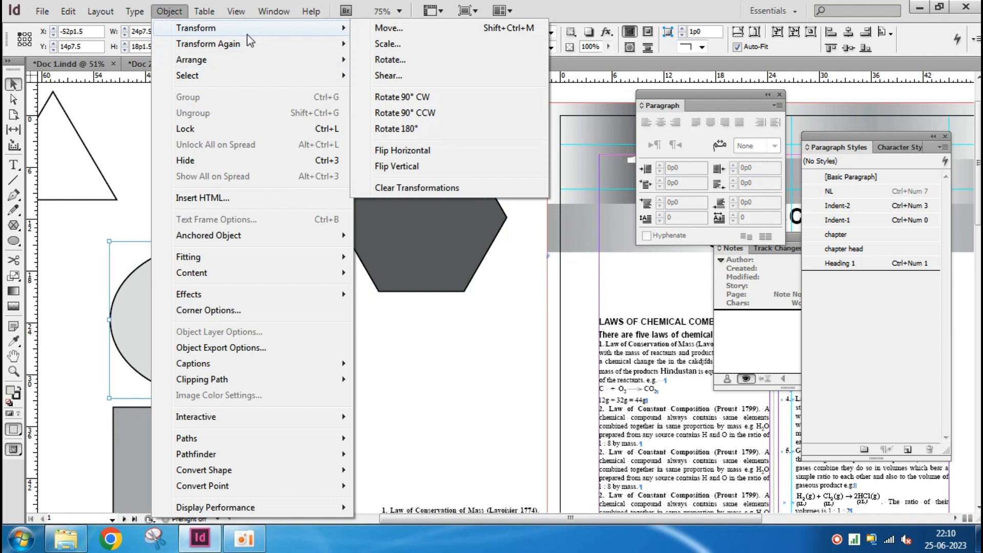
left_click(436, 187)
left_click(453, 351)
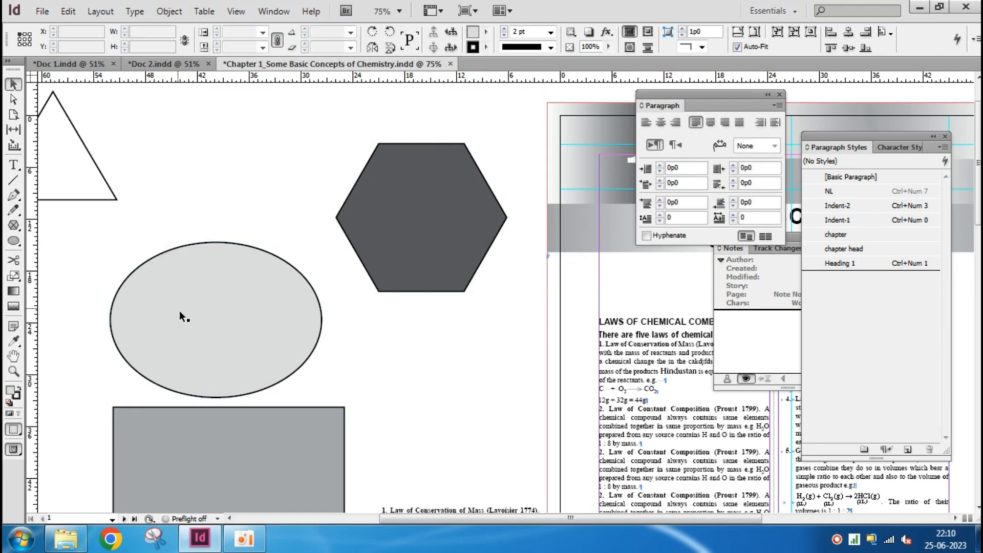
Move the triangle to just above the ellipse and repeat that move with Transform Again
left_click_drag(154, 285, 277, 324)
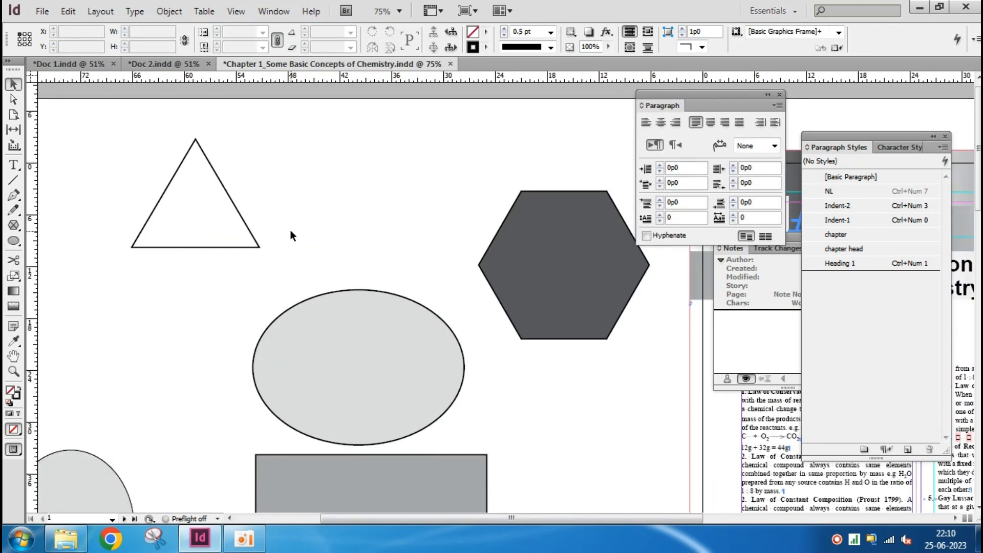
left_click_drag(202, 247, 357, 262)
left_click(169, 11)
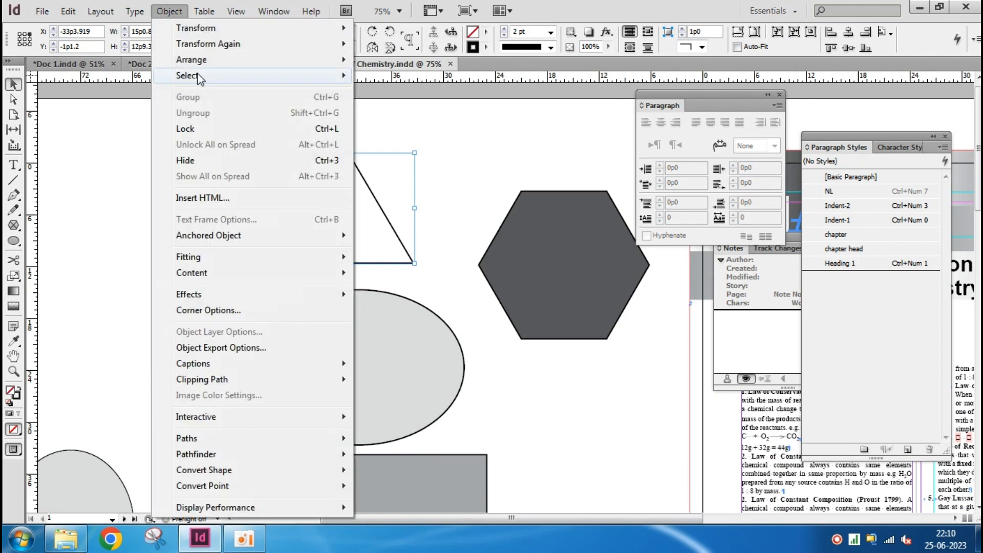
mouse_move(217, 27)
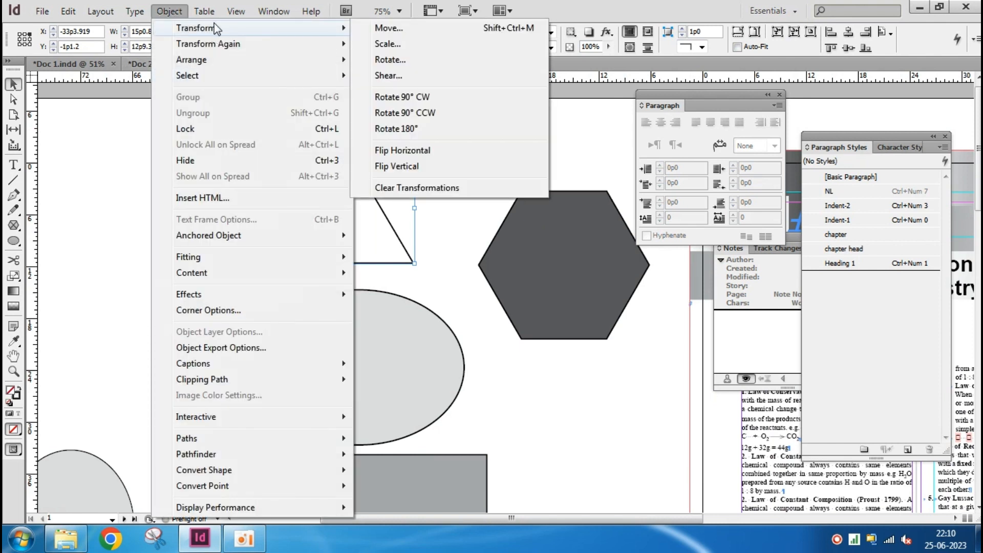
mouse_move(225, 50)
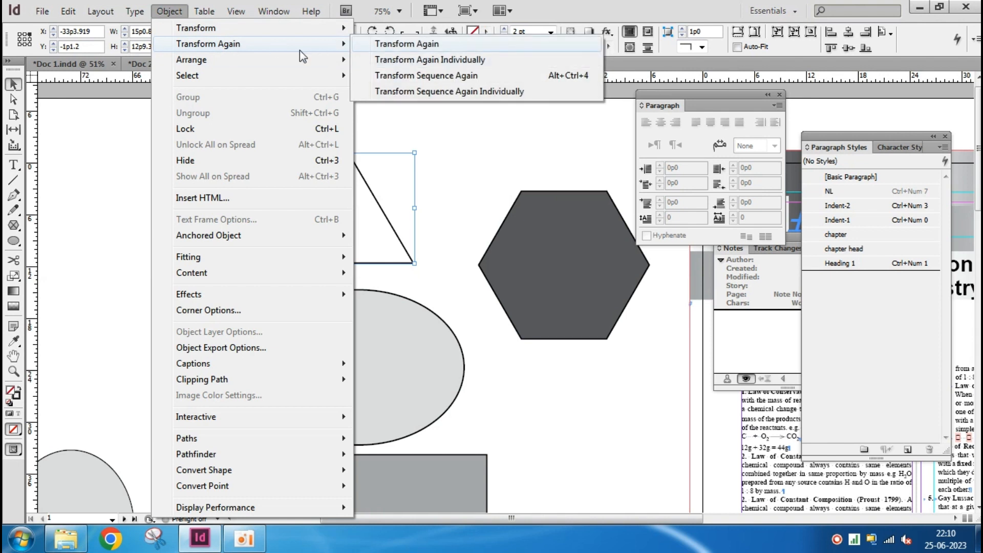
left_click(410, 45)
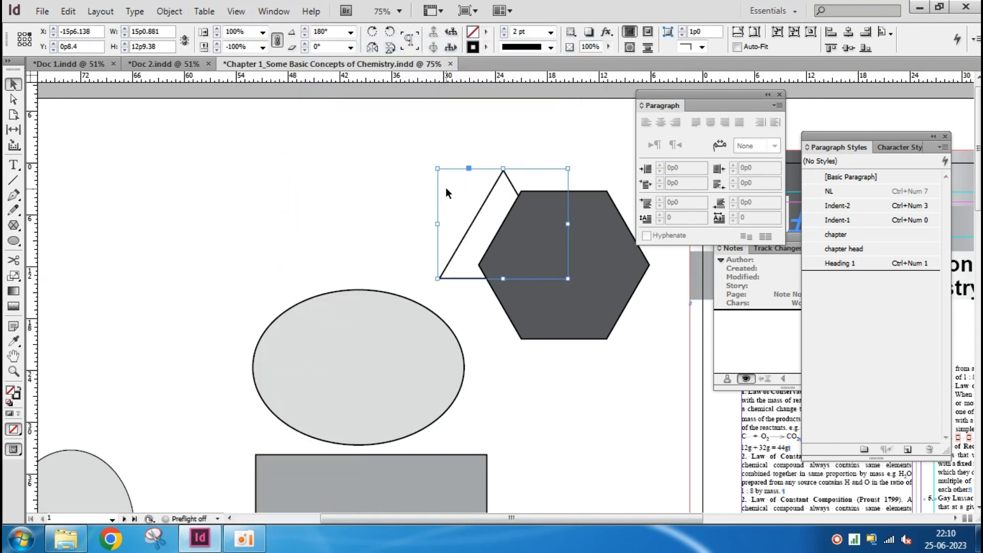
Move the triangle back above the ellipse and repeat that move with Transform Sequence Again
left_click_drag(468, 223, 314, 222)
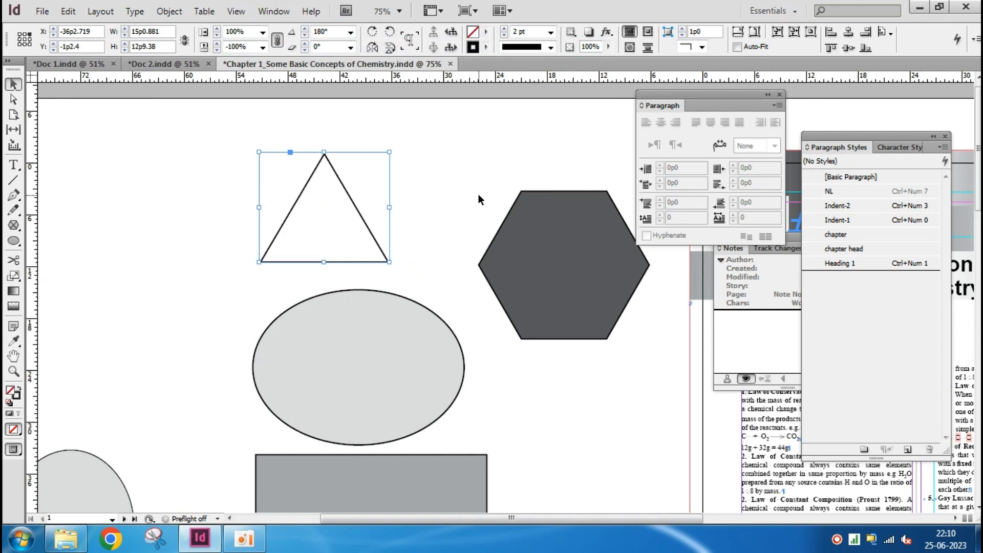
left_click(159, 12)
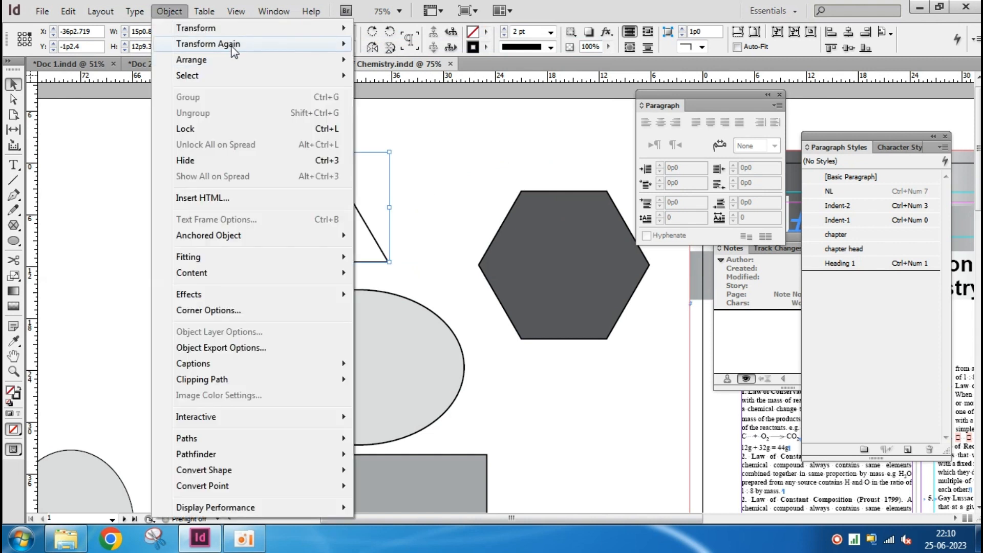
mouse_move(231, 46)
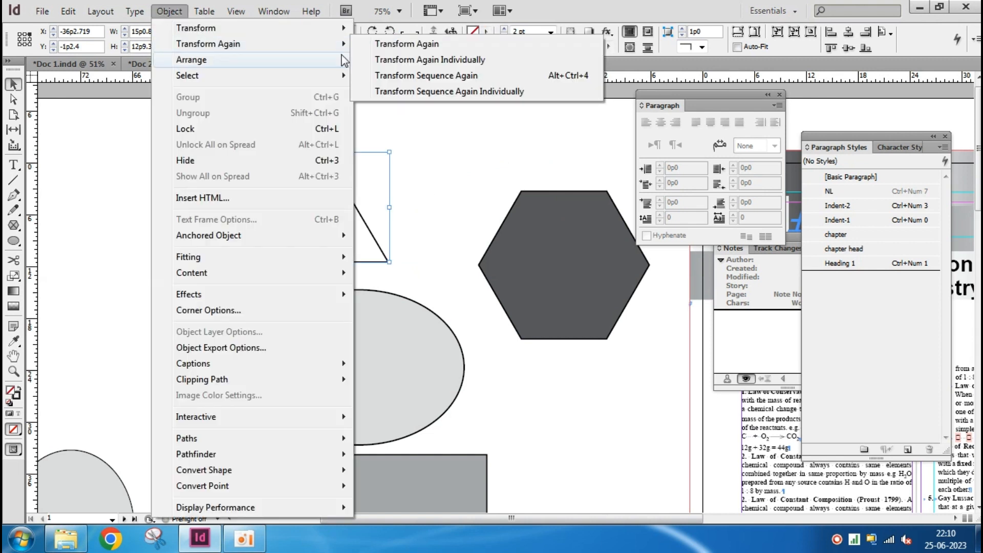
left_click(468, 77)
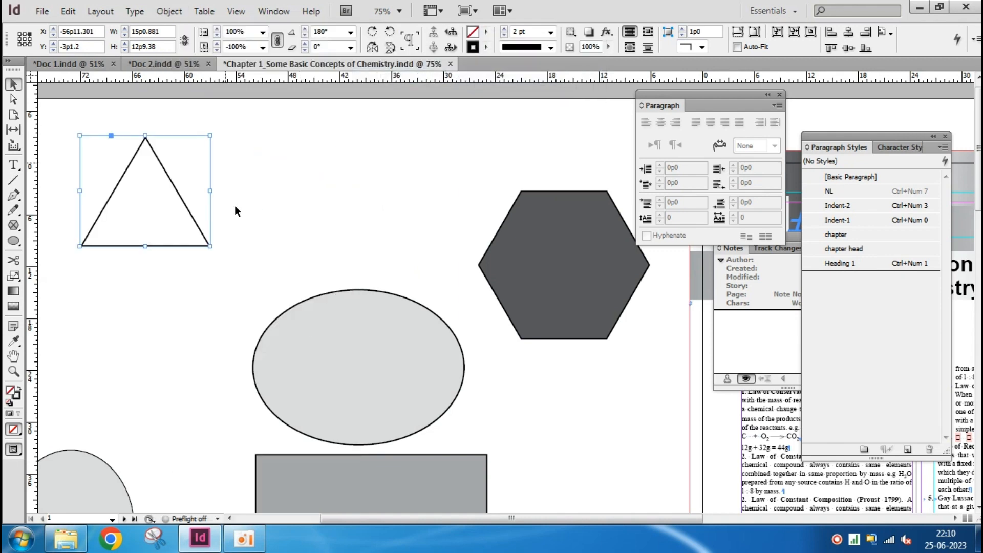
Apply Transform Sequence Again Individually to the selected triangle
left_click(169, 11)
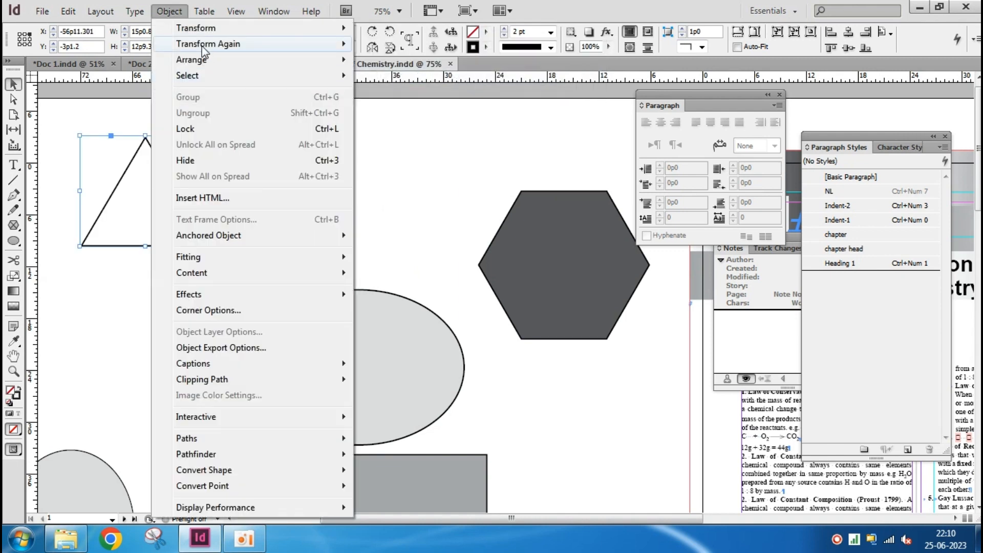
mouse_move(203, 51)
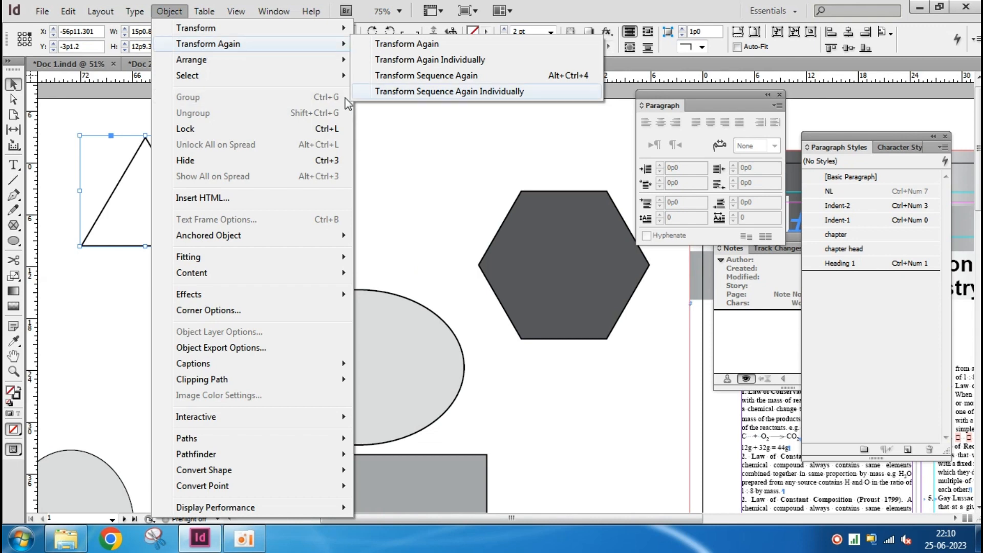
left_click(421, 93)
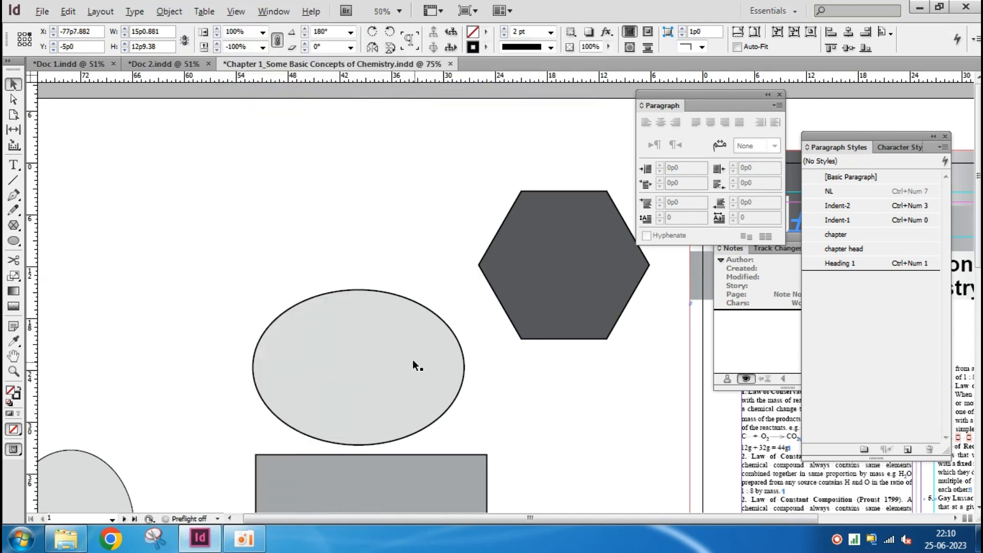
scroll(413, 361, "down", 2)
scroll(407, 207, "up", 2)
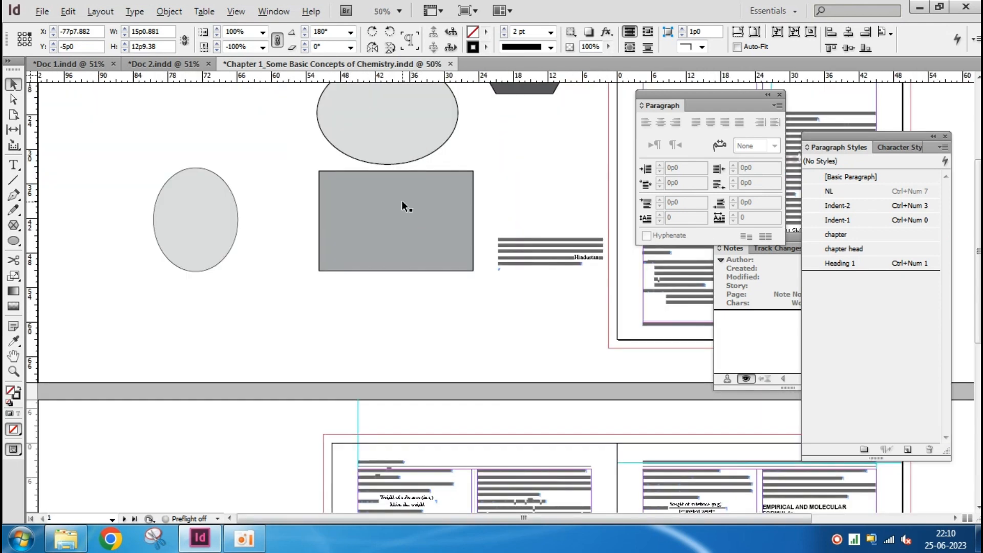
scroll(228, 172, "up", 3)
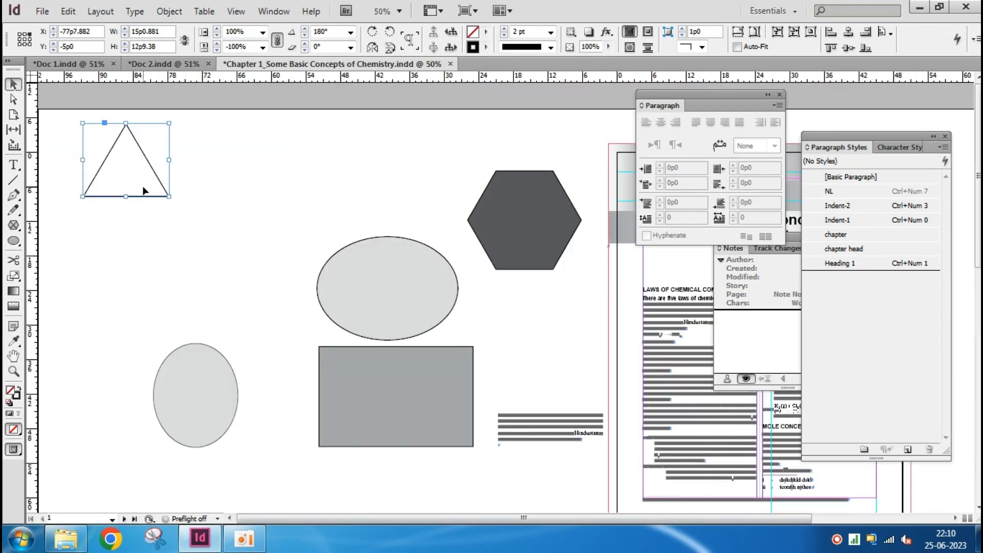
Move the triangle back to just above the light grey ellipse that sits over the rectangle, and deselect it
left_click_drag(154, 177, 374, 204)
left_click_drag(368, 196, 369, 195)
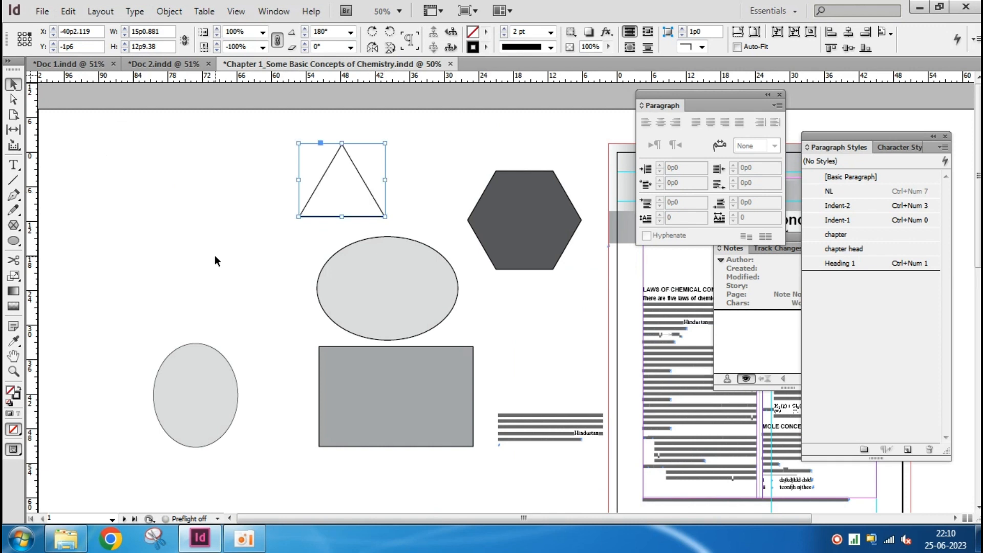
left_click(169, 11)
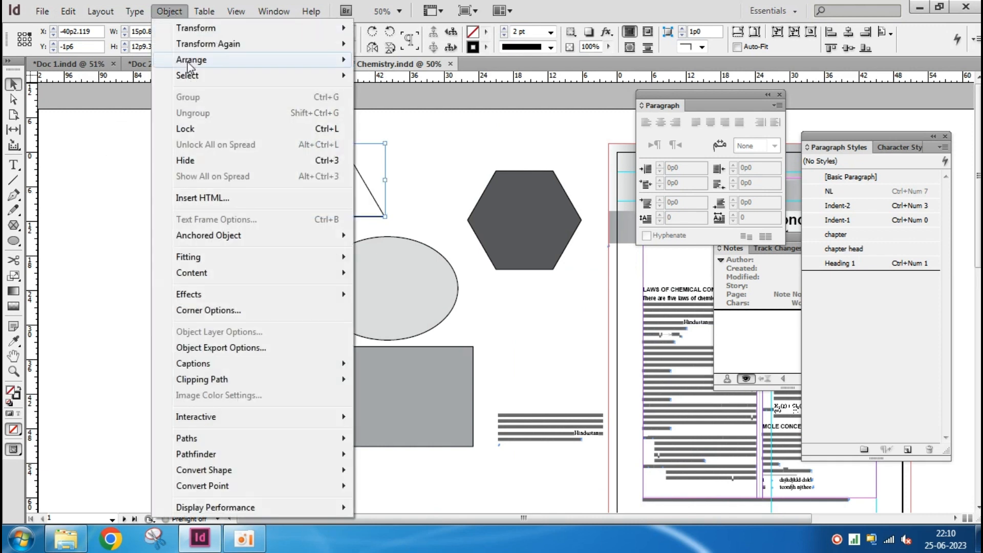
mouse_move(190, 66)
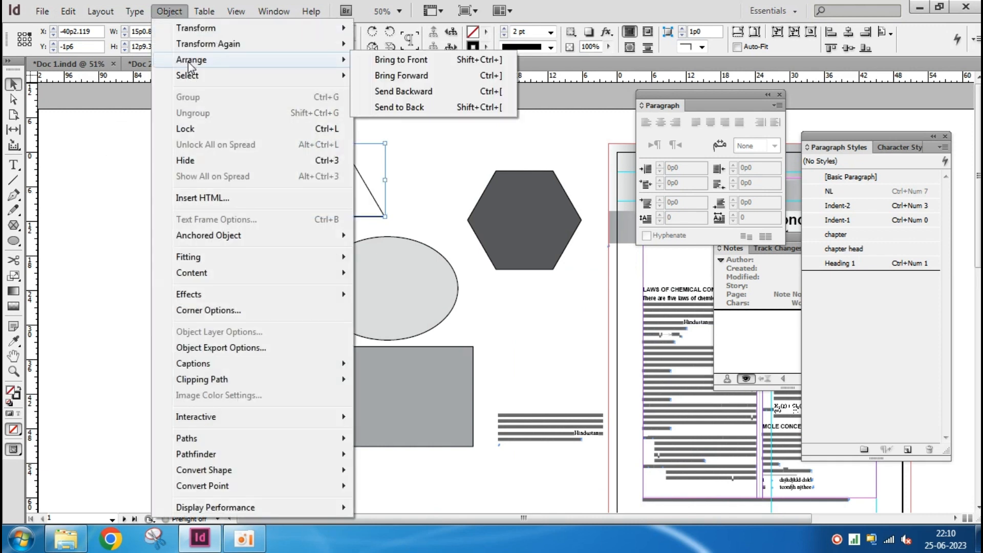
left_click(88, 162)
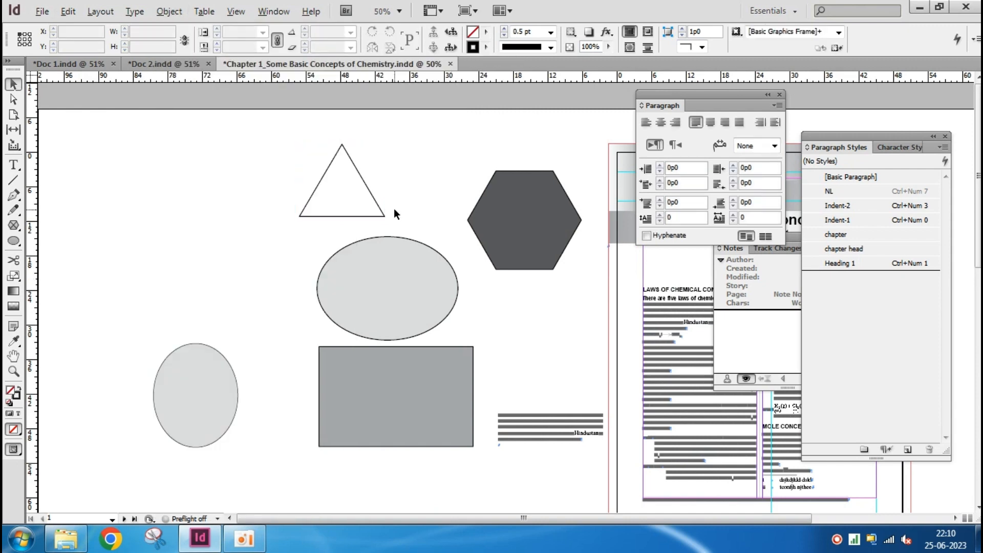
Overlap the shapes by moving the triangle down onto the ellipse's upper left part and the hexagon onto the ellipse's right edge
scroll(394, 208, "up", 3)
left_click_drag(330, 248, 333, 355)
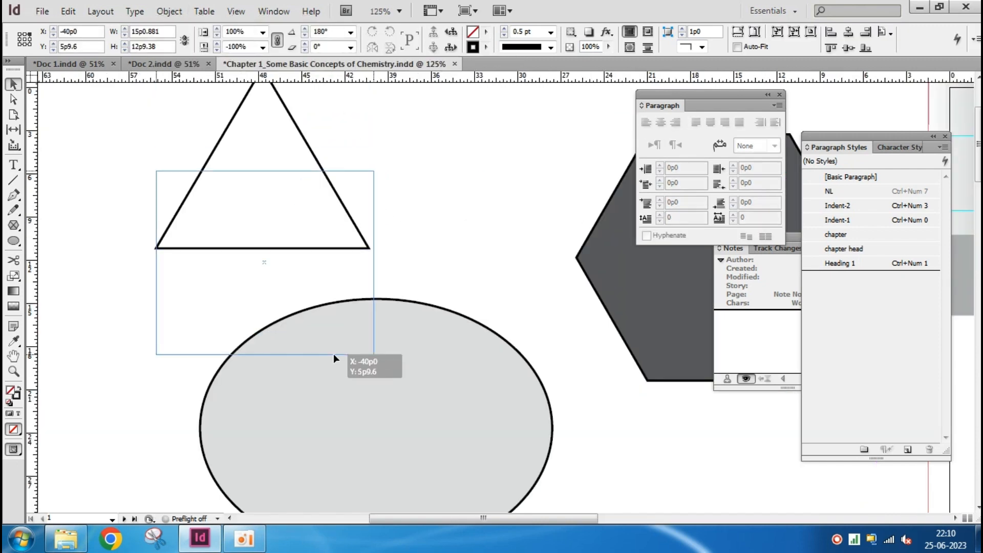
left_click_drag(533, 263, 416, 199)
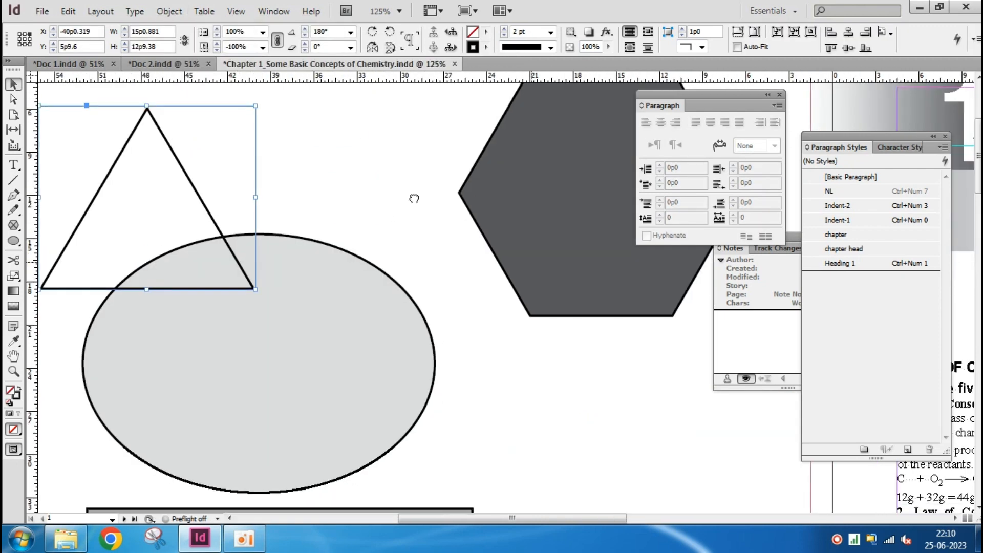
left_click(538, 213)
left_click_drag(537, 213, 399, 348)
left_click_drag(673, 409, 730, 355)
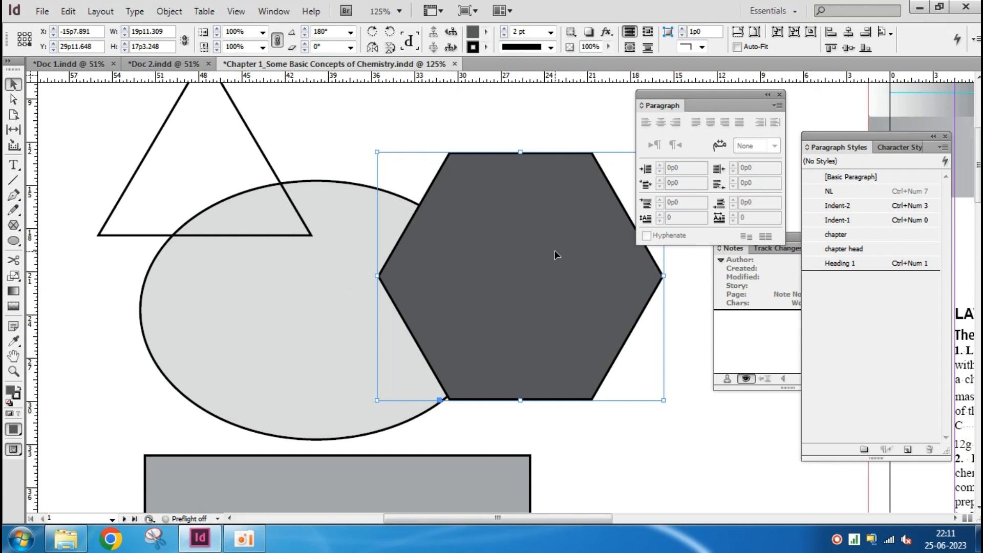
left_click(545, 134)
left_click(549, 171)
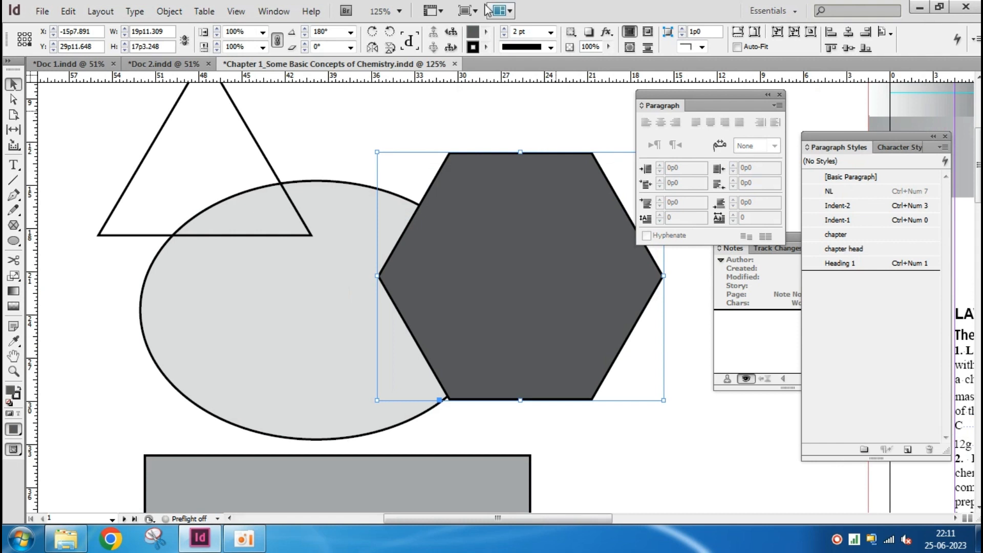
Apply Send Backward to the triangle to place it behind the ellipse
left_click(236, 113)
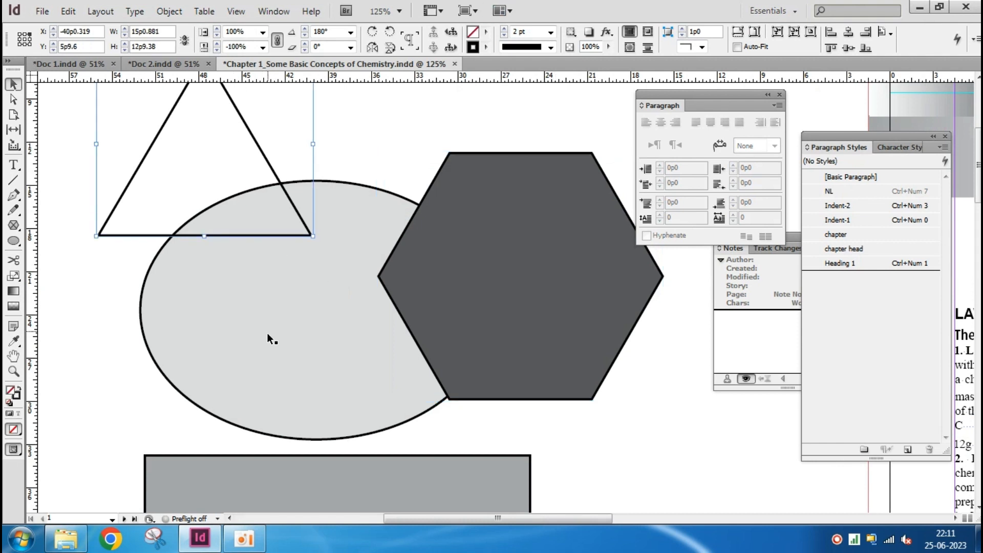
left_click(266, 357)
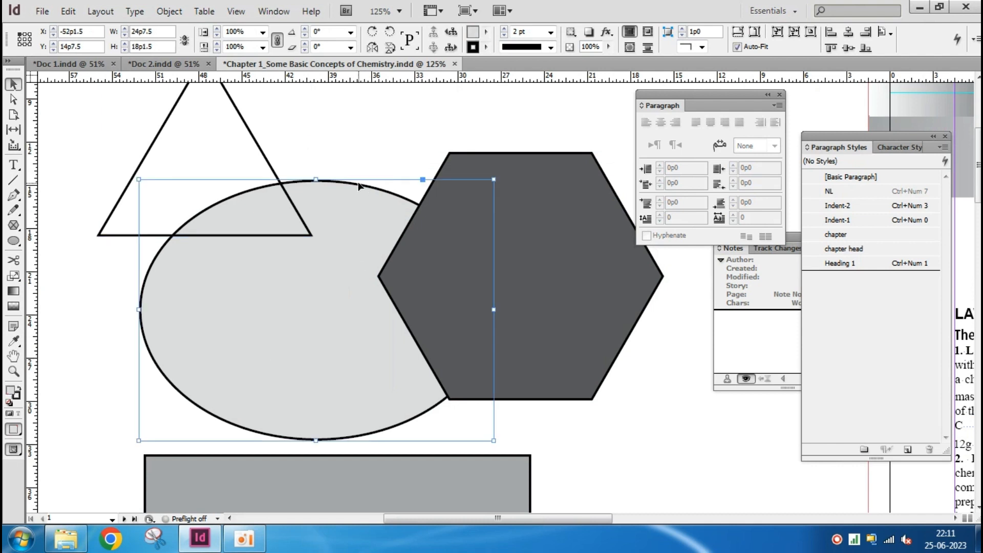
left_click(277, 140)
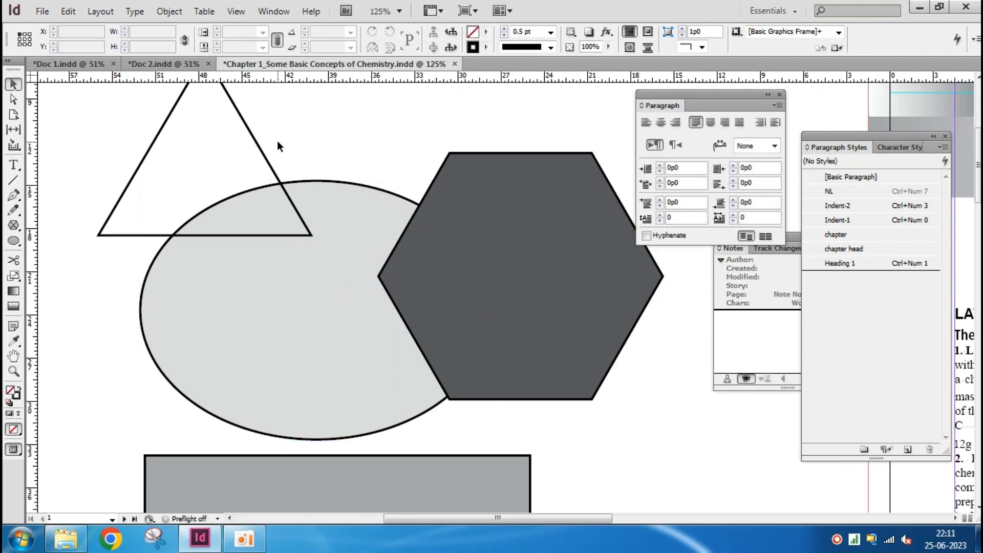
left_click(261, 146)
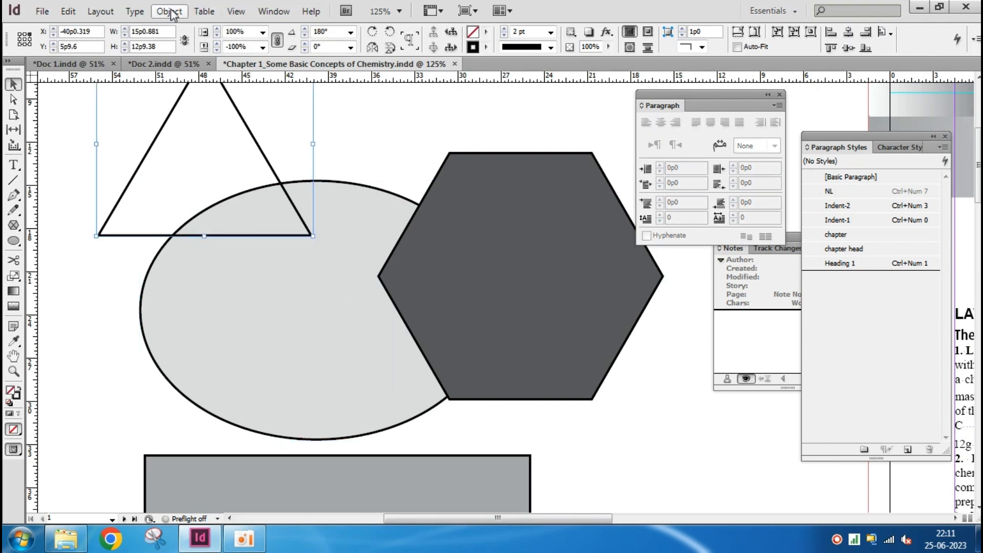
left_click(169, 10)
mouse_move(301, 60)
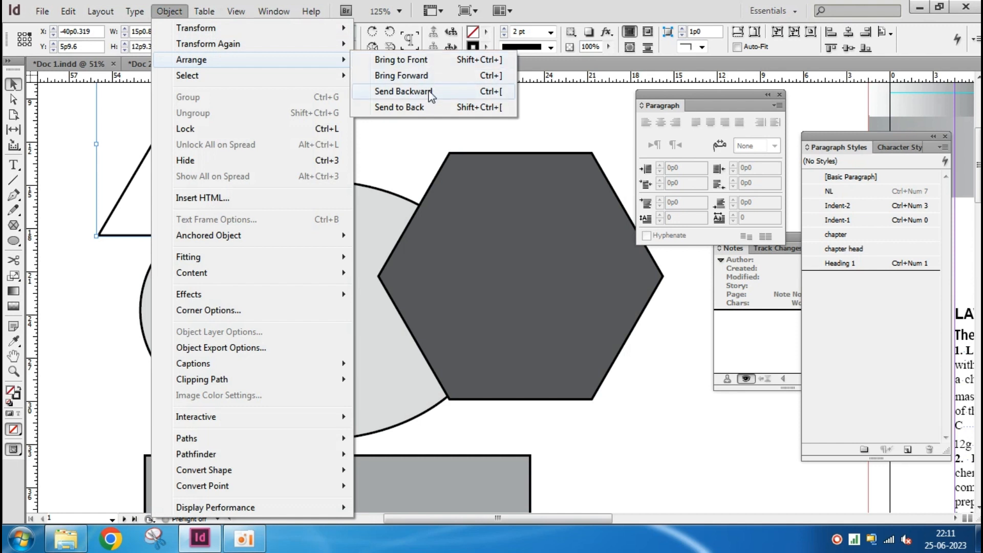
left_click(479, 94)
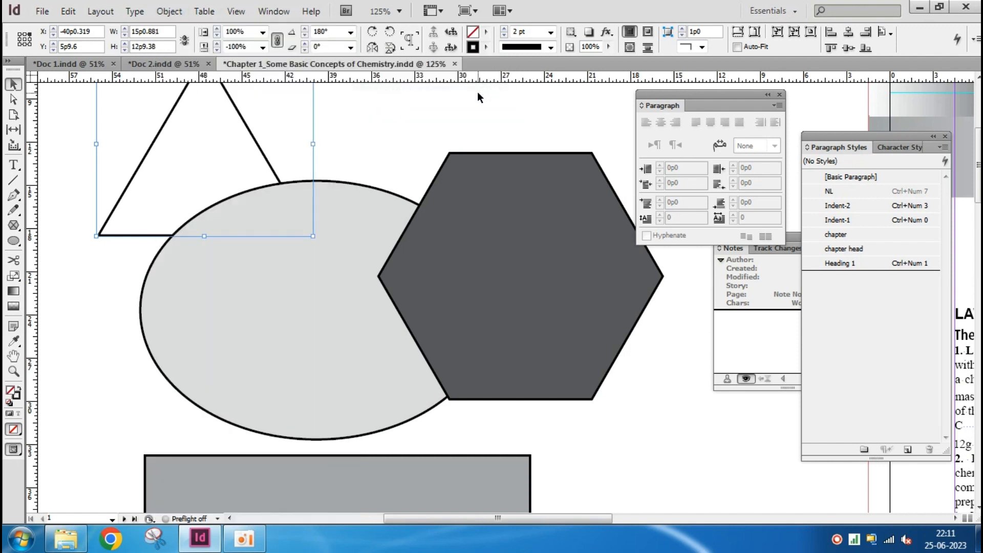
Move the triangle right, behind the ellipse's top edge, so its corner reaches under the hexagon
left_click(283, 308)
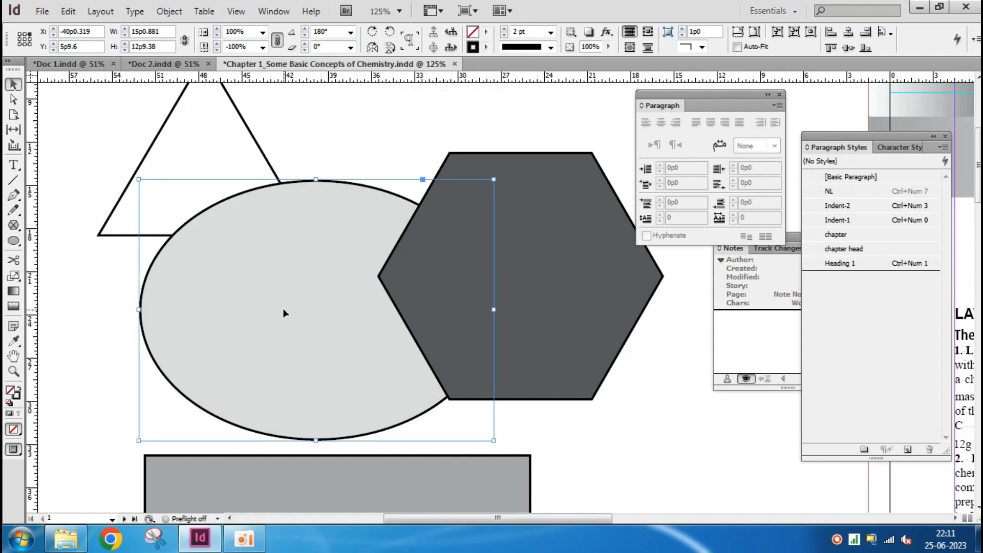
left_click(142, 156)
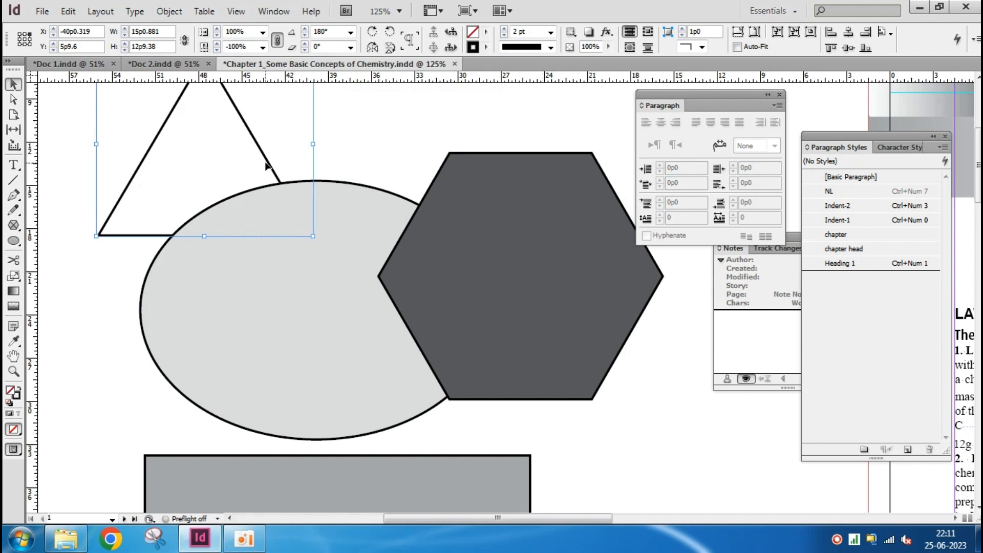
left_click_drag(270, 164, 397, 214)
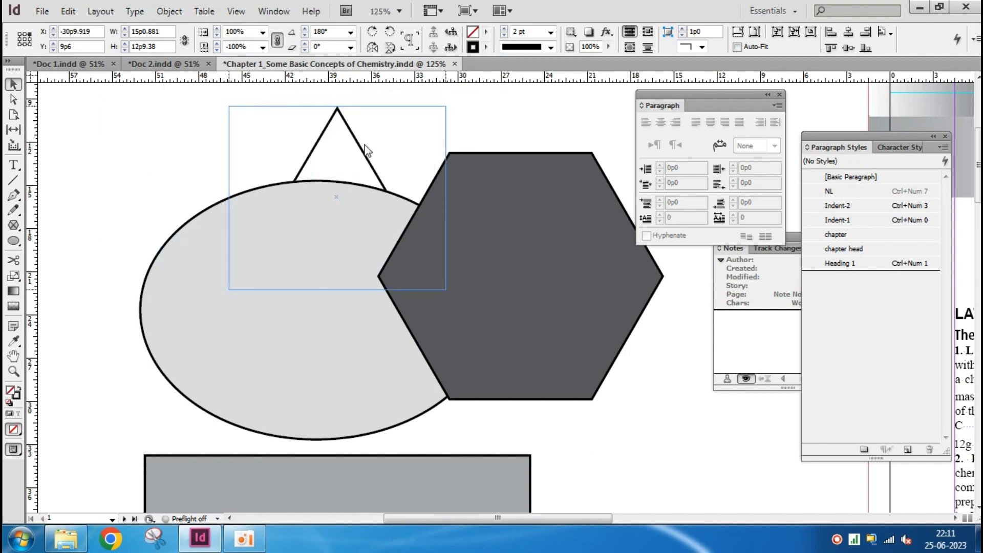
left_click_drag(363, 149, 373, 124)
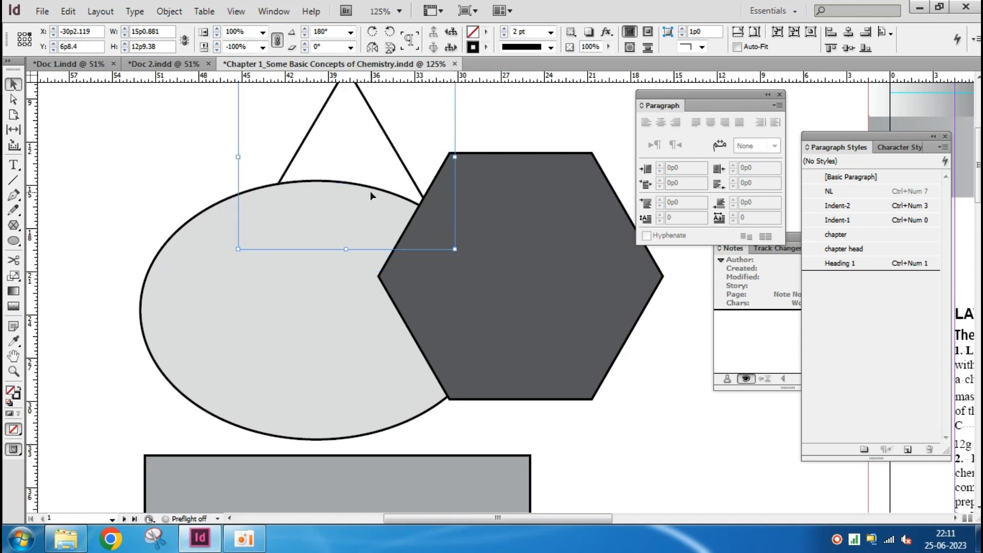
Apply Send to Back to the dark hexagon to place it behind the ellipse and triangle
left_click(567, 267)
left_click(171, 12)
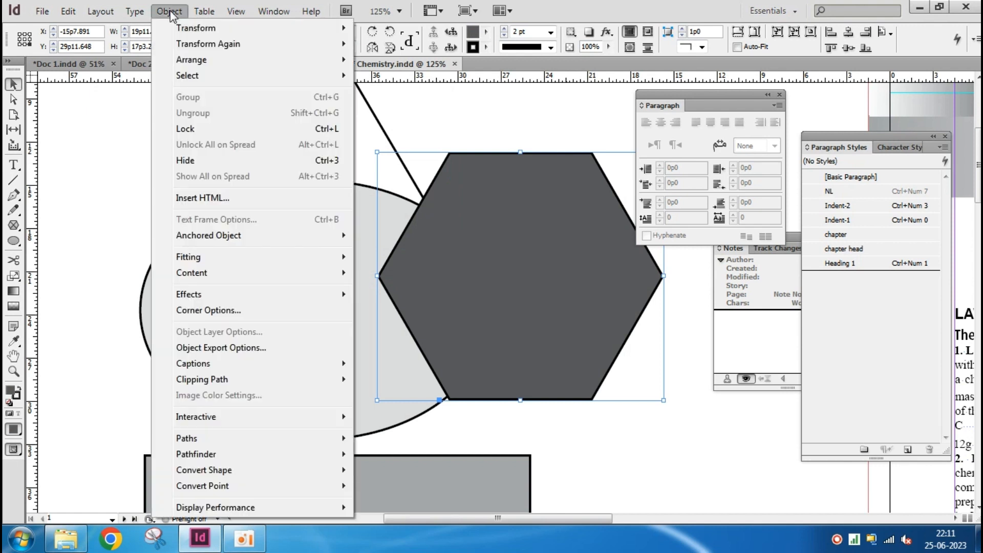
mouse_move(192, 64)
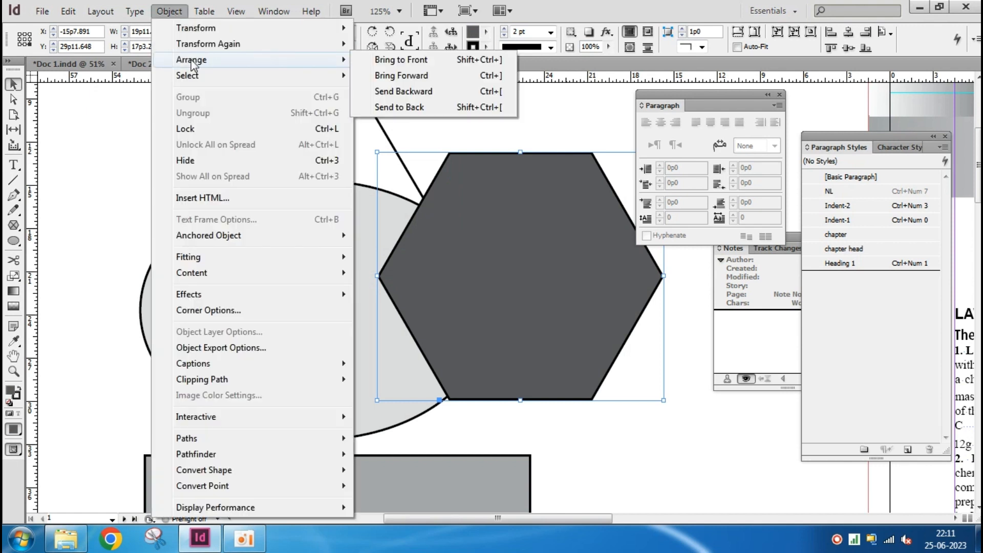
left_click(404, 109)
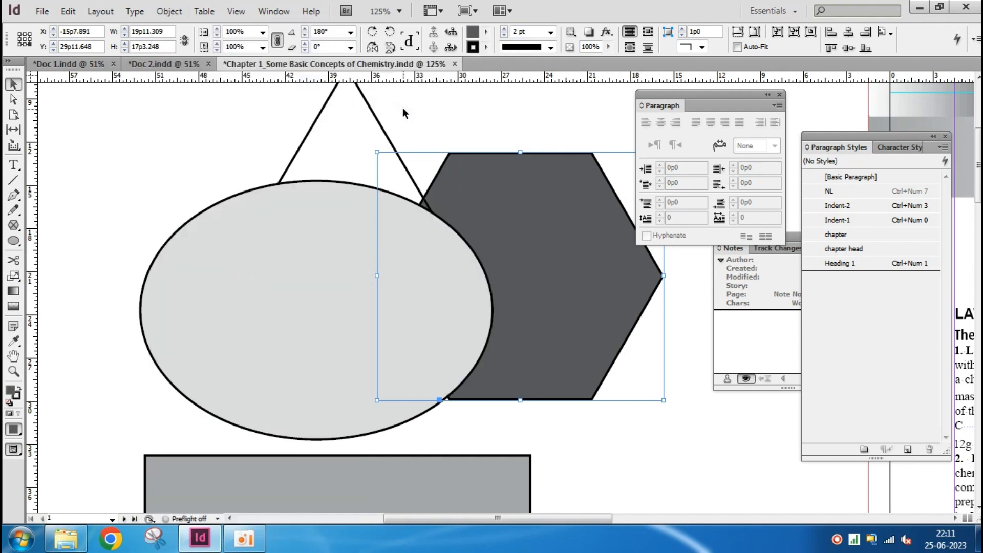
Apply Bring Forward to the triangle to place it in front of the ellipse
left_click(388, 138)
left_click(169, 10)
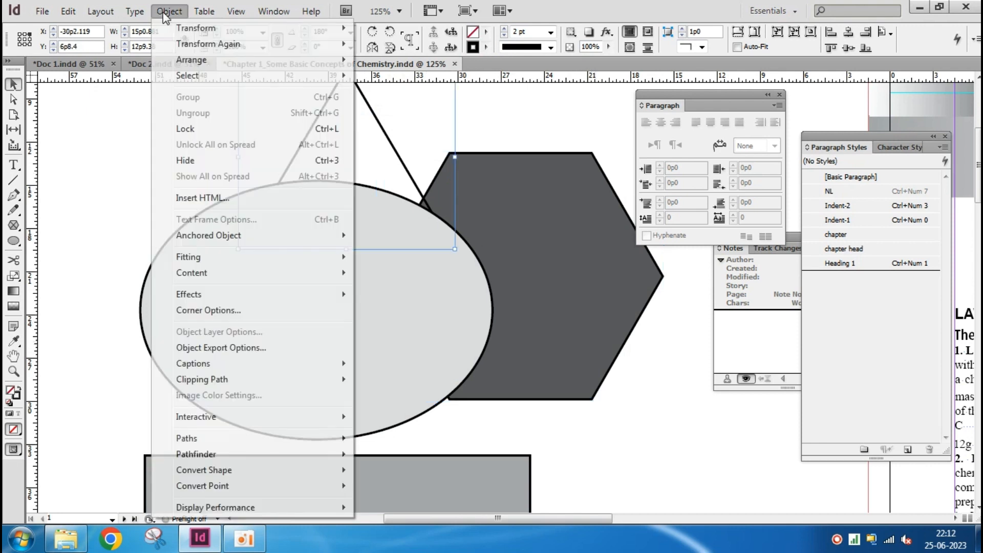
mouse_move(193, 61)
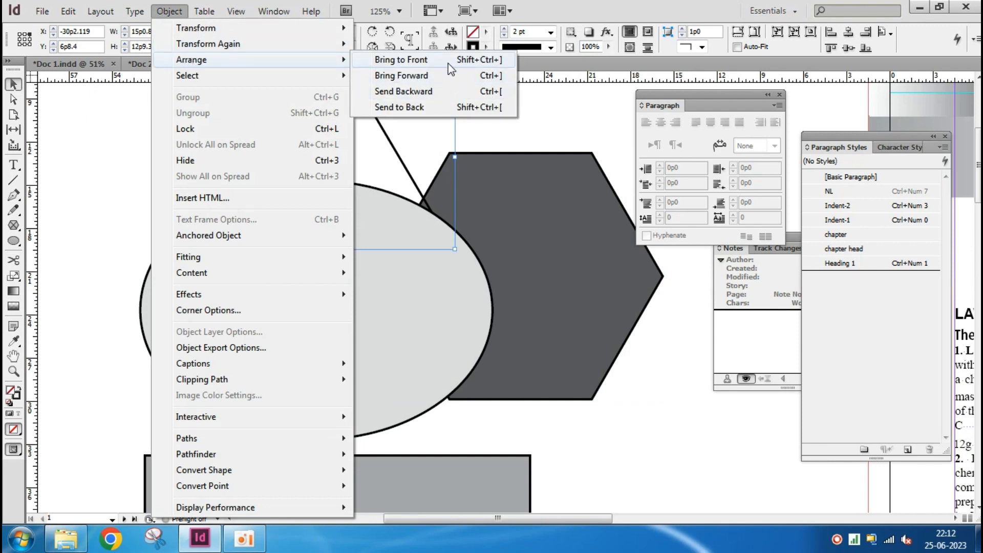
left_click(444, 77)
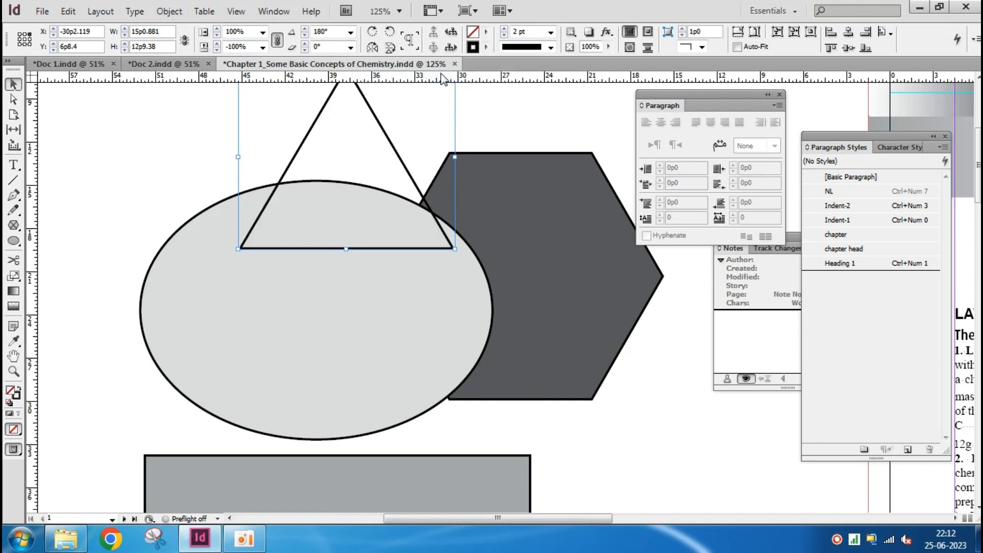
Fill the triangle with [Paper] and shift it right over the overlap of the ellipse and hexagon
left_click(601, 423)
left_click(552, 292)
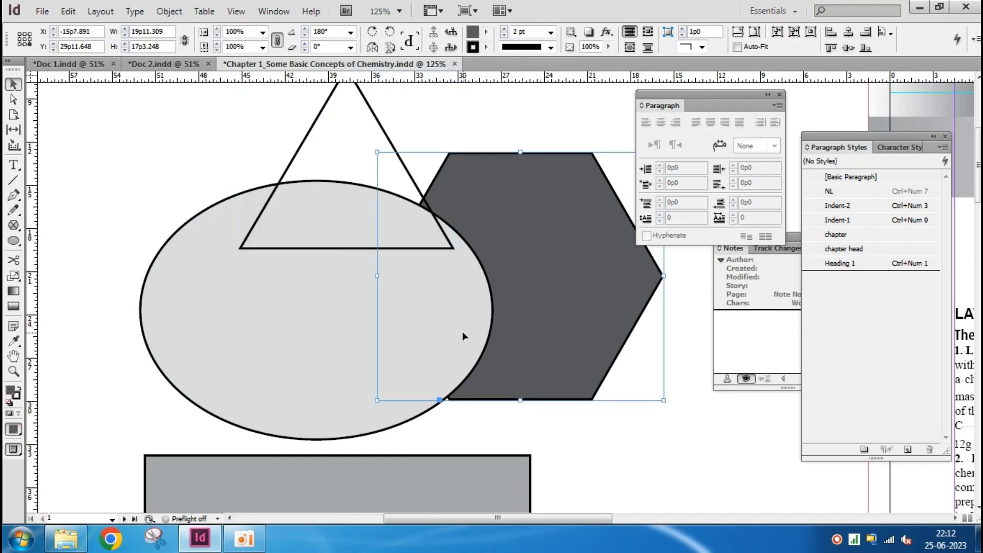
left_click(357, 249)
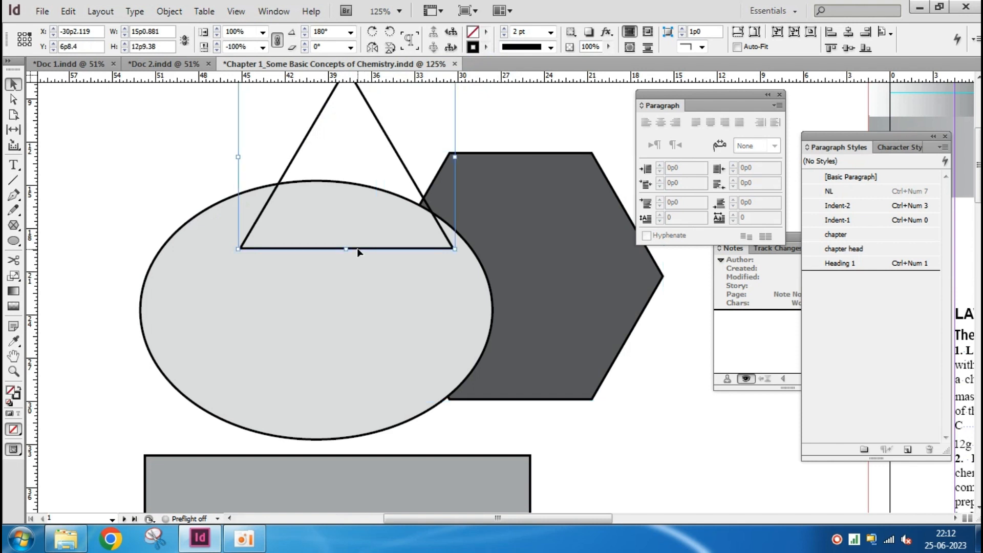
left_click(486, 32)
left_click(517, 91)
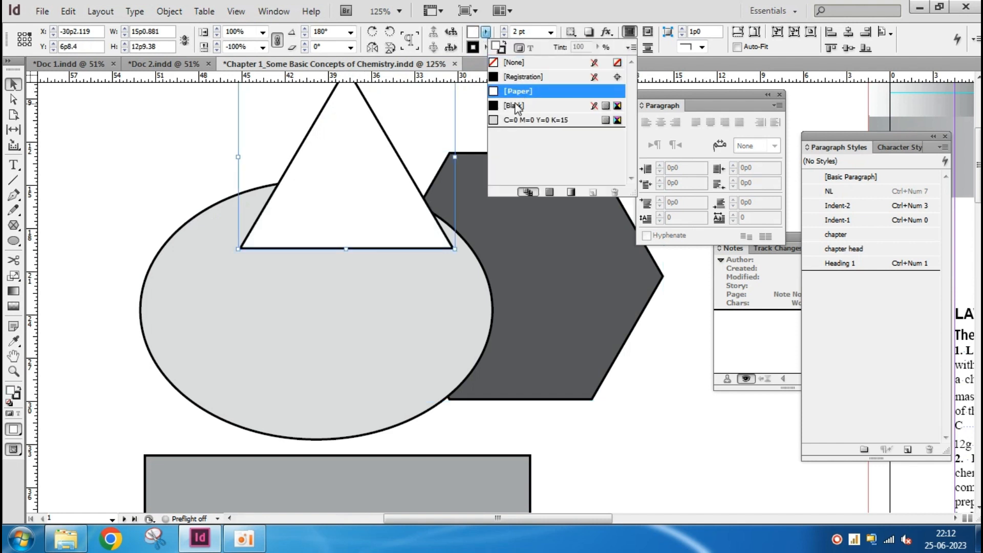
left_click(103, 136)
left_click(103, 136)
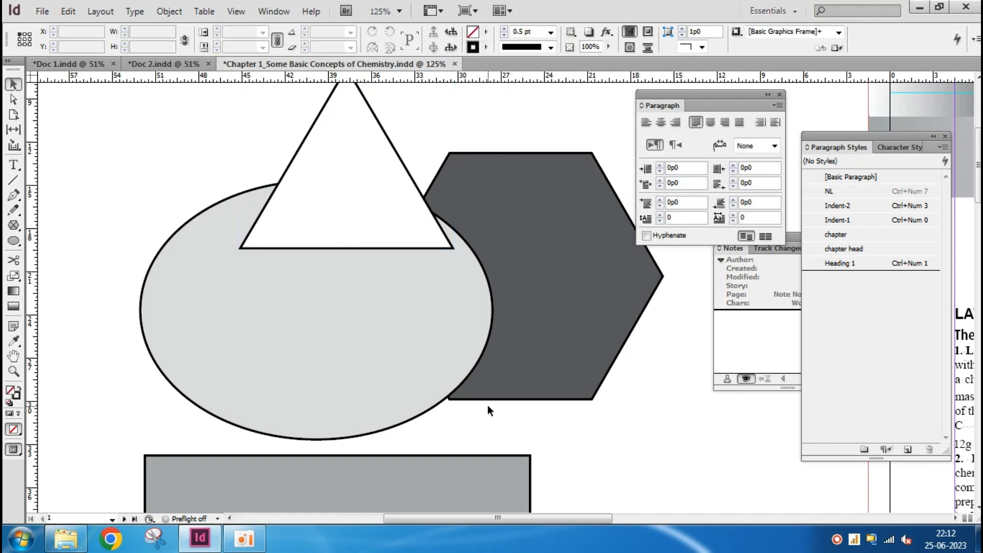
left_click_drag(376, 185, 423, 193)
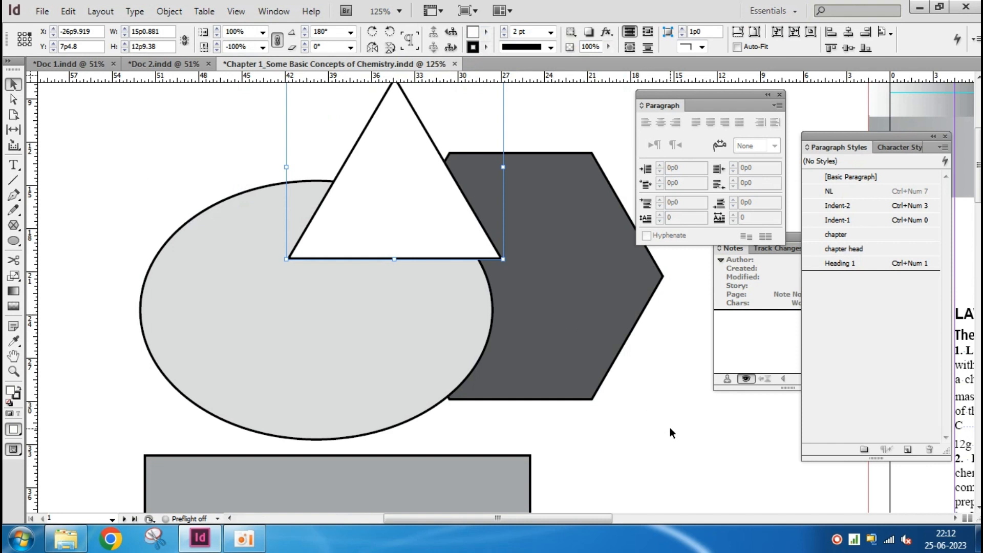
Select the triangle, ellipse and hexagon together and apply Bring to Front to them
left_click_drag(661, 382, 380, 279)
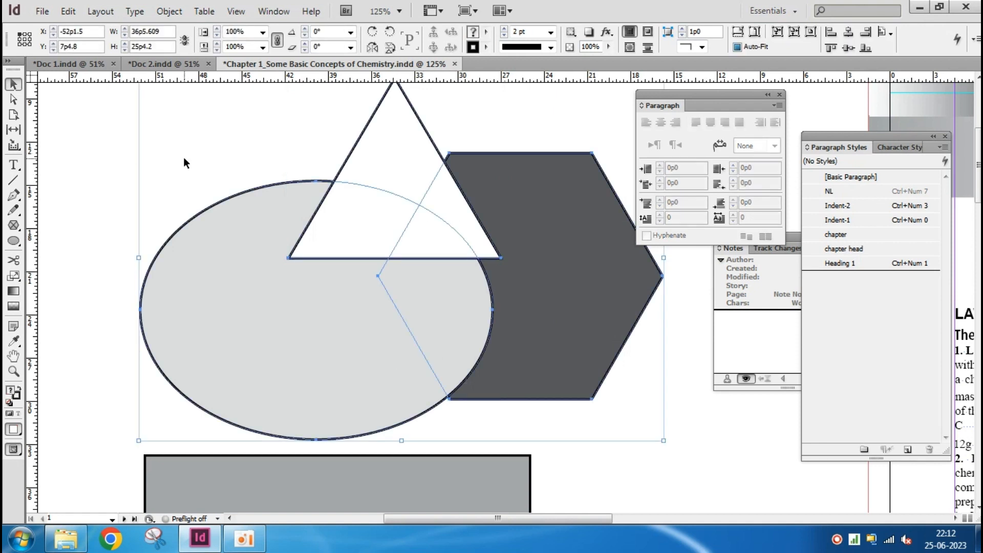
left_click(169, 12)
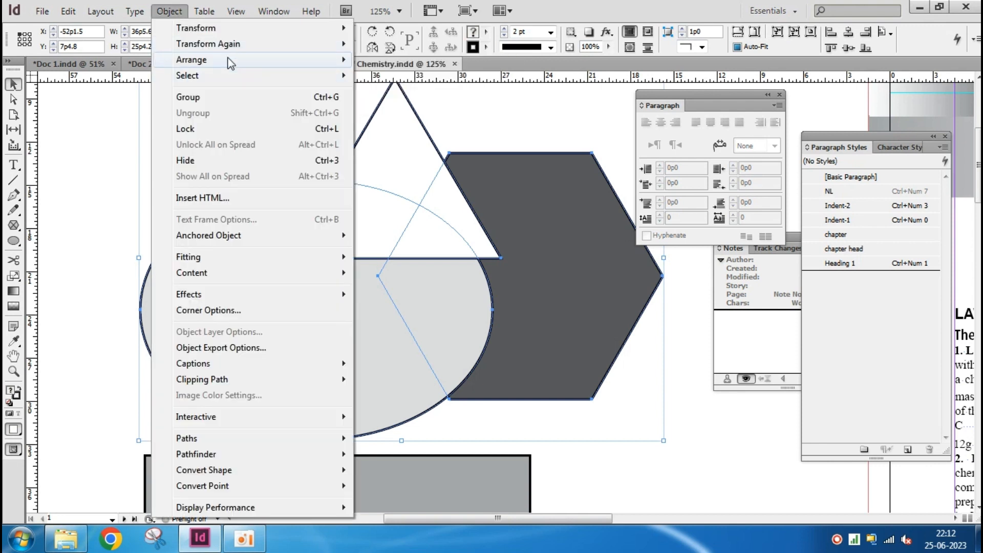
mouse_move(231, 62)
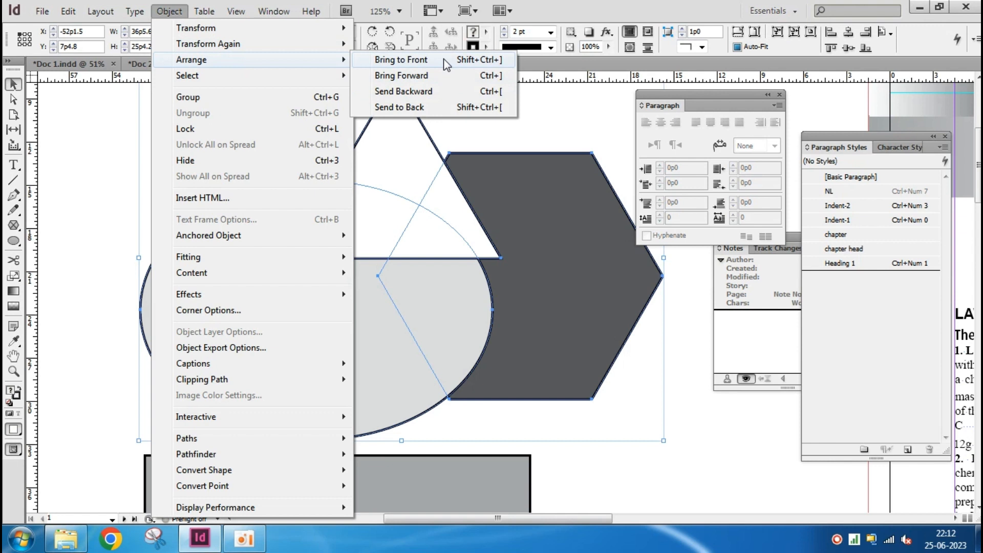
left_click(401, 60)
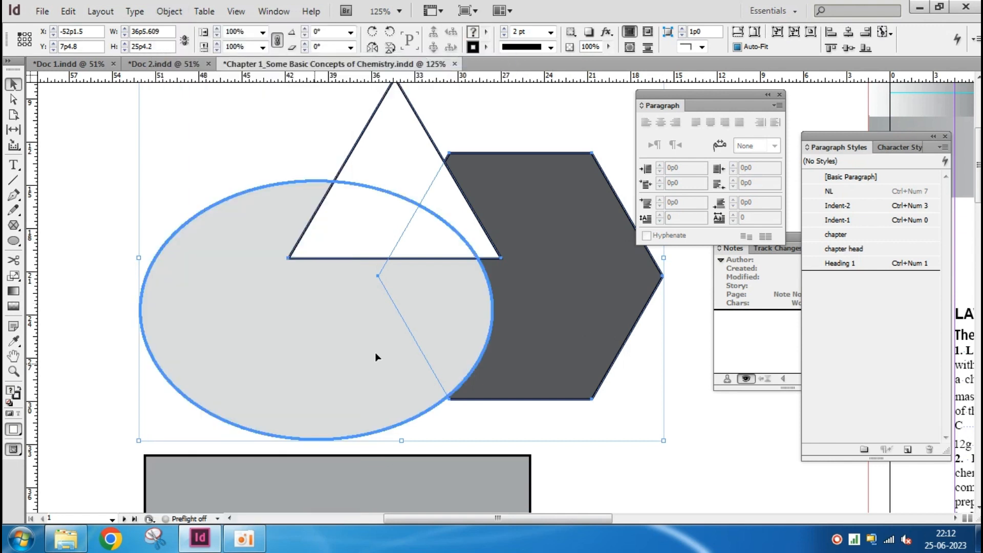
Move the light ellipse left to about X -58p10.5, Y 15p1.2, so it only slightly overlaps the hexagon
left_click(658, 465)
left_click(296, 347)
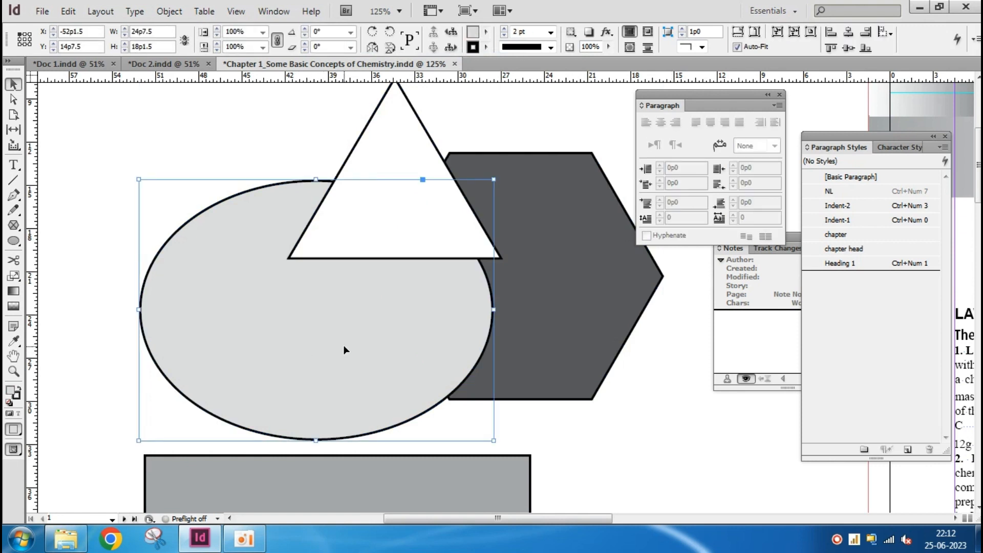
left_click_drag(344, 346, 286, 351)
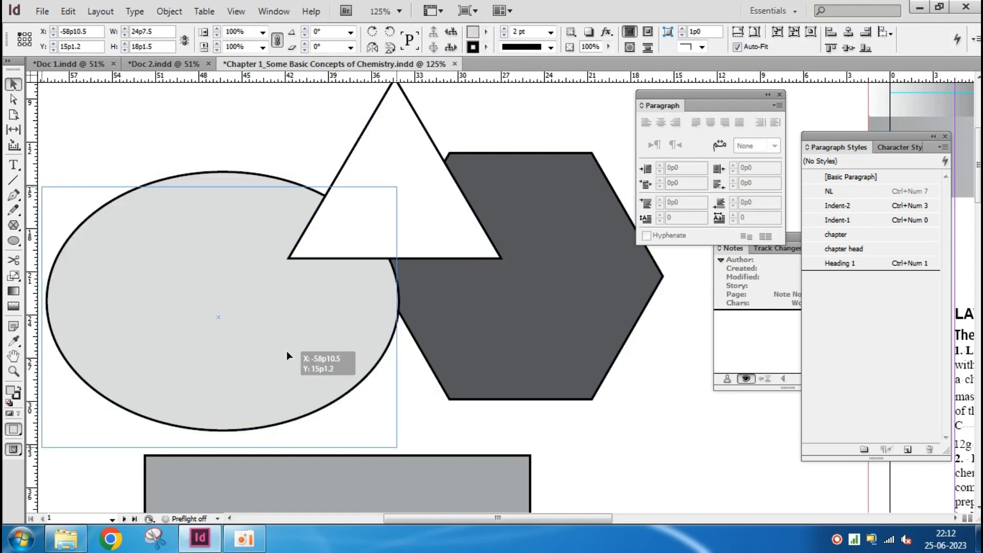
left_click(345, 160)
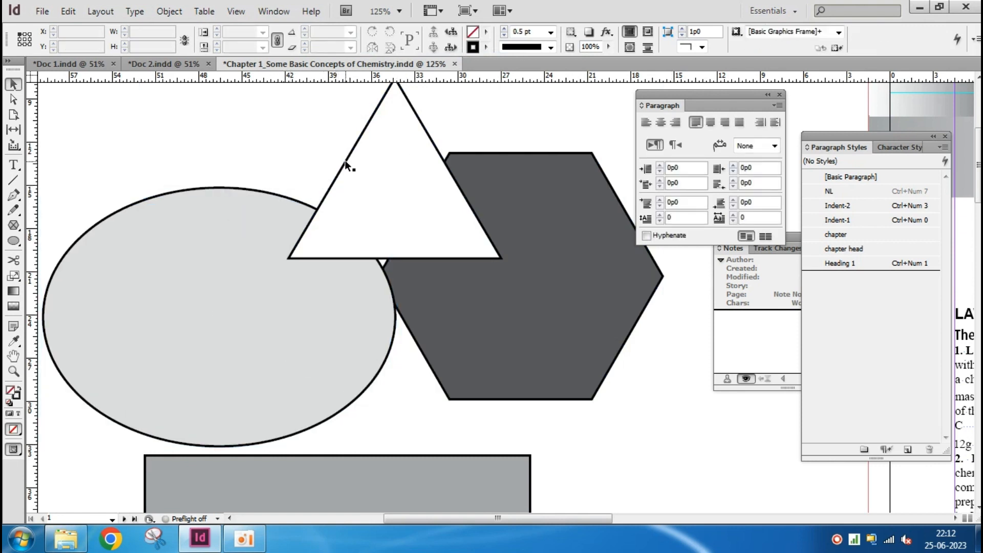
Apply Bring to Front to the dark hexagon to place it over the triangle and ellipse
left_click(505, 345)
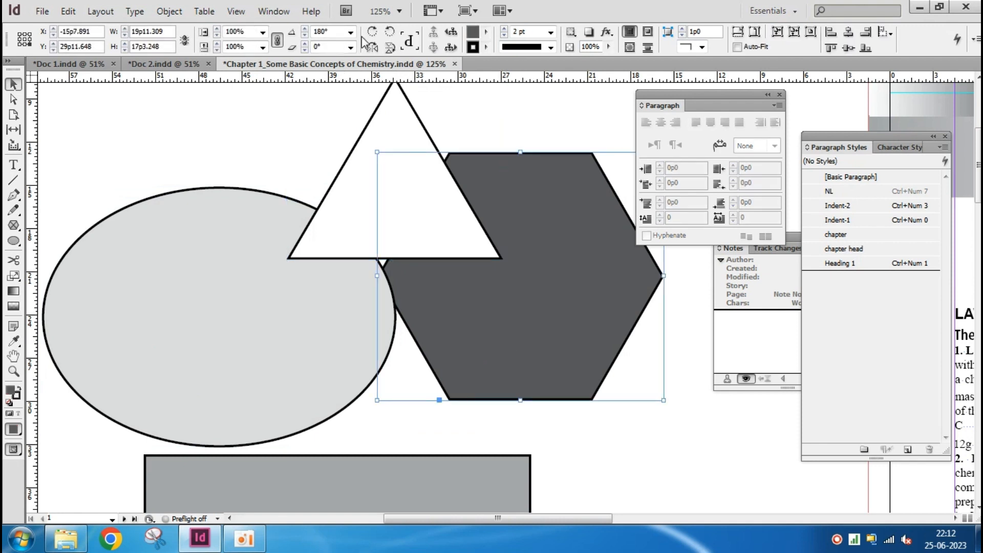
left_click(181, 14)
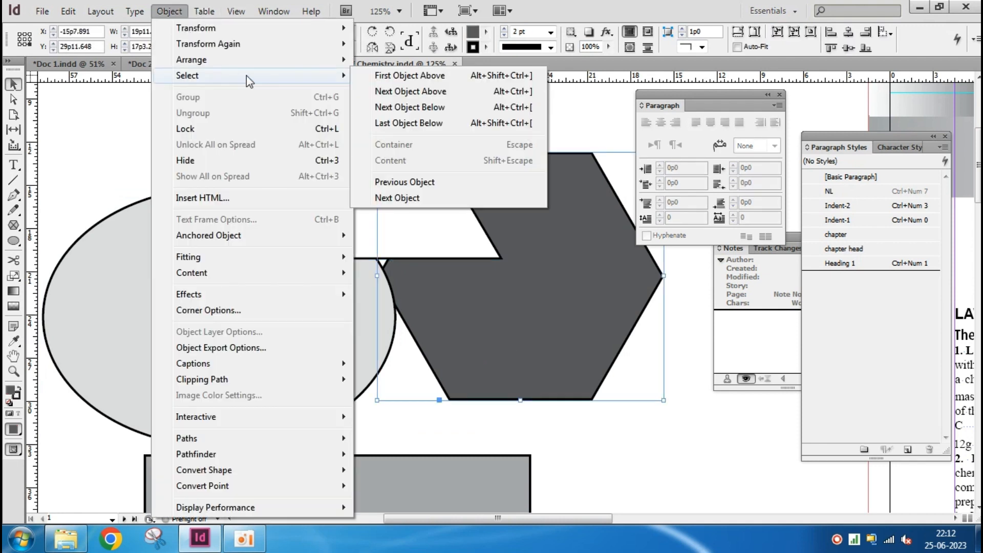
mouse_move(253, 61)
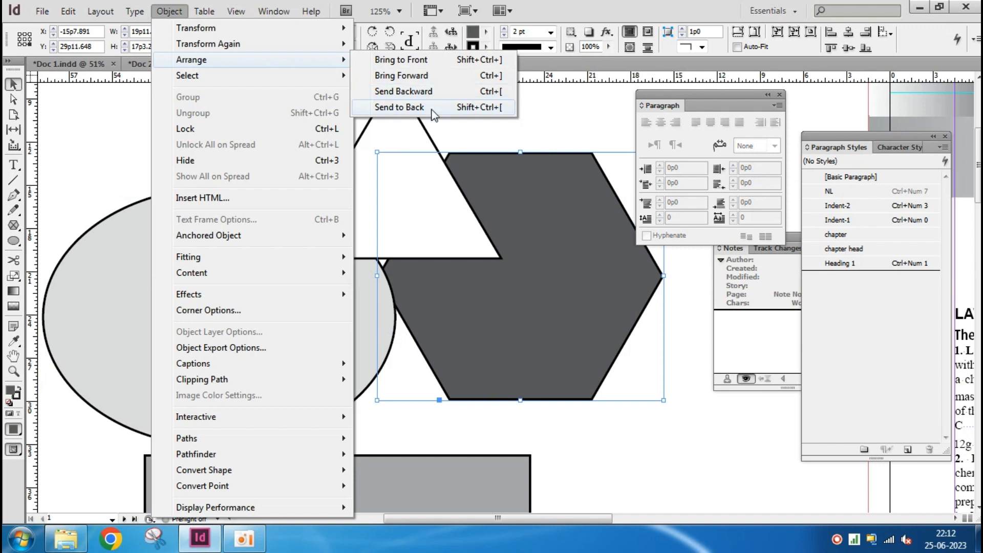
left_click(435, 61)
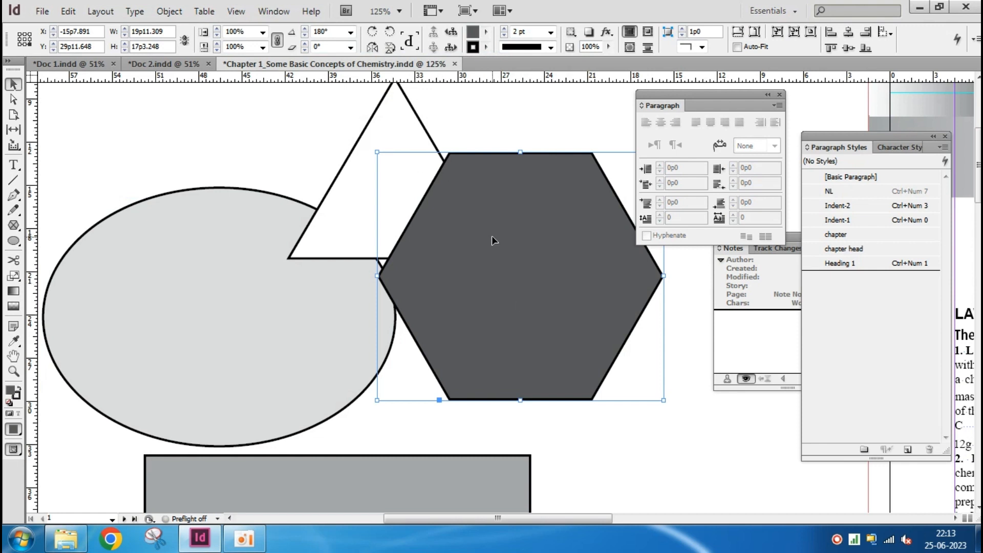
Move the dark hexagon left to about X -17p9, Y 30p0.248, overlapping more of the ellipse and triangle, and deselect it
left_click(293, 284)
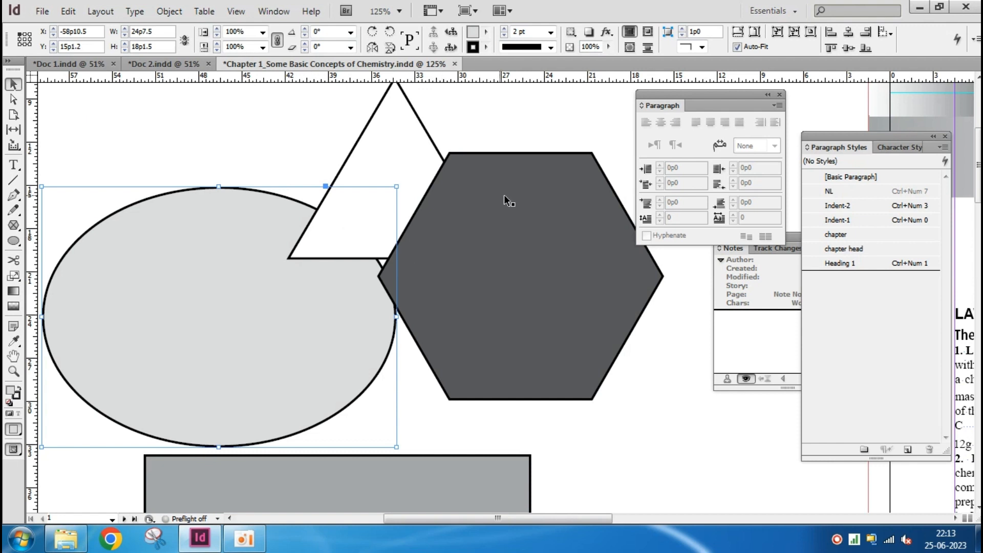
left_click(516, 186)
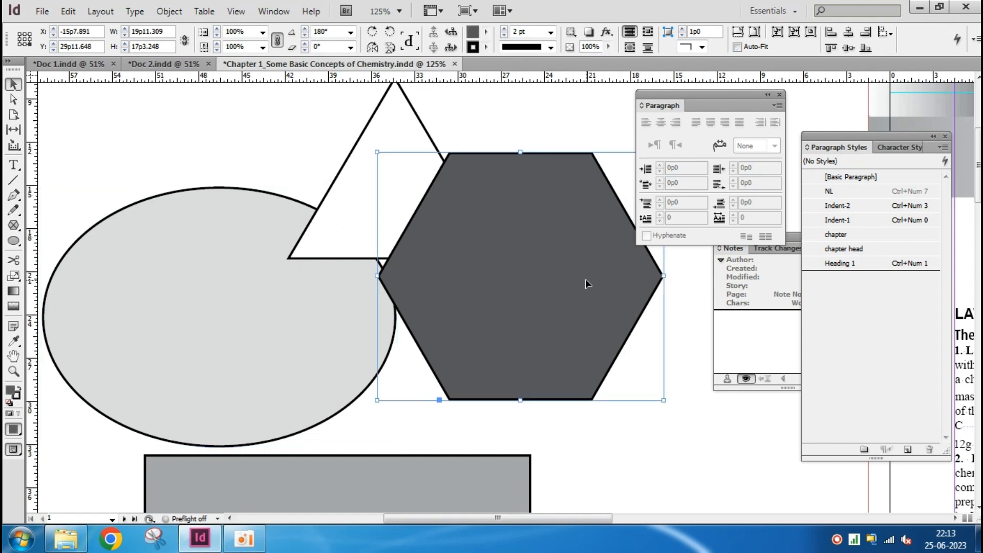
left_click_drag(585, 279, 555, 279)
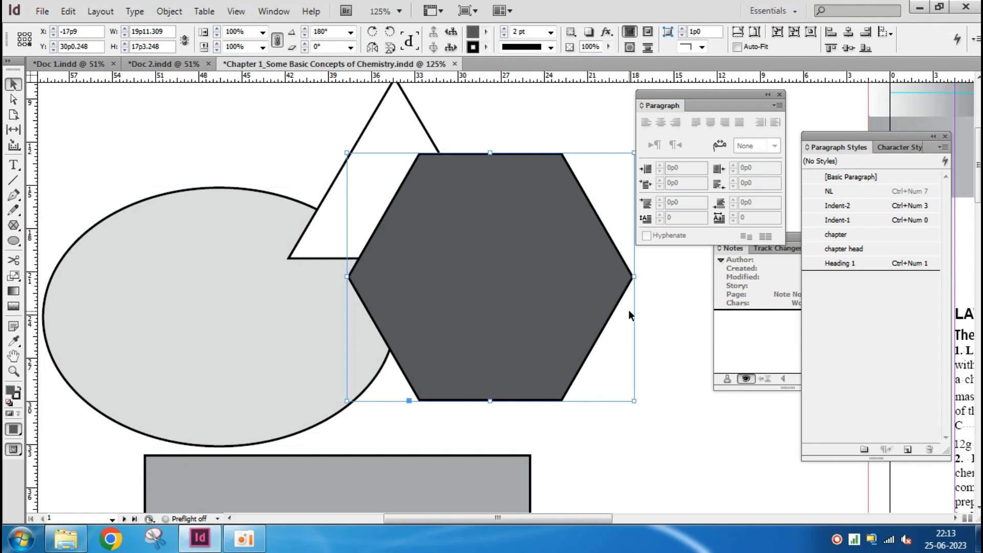
left_click(673, 400)
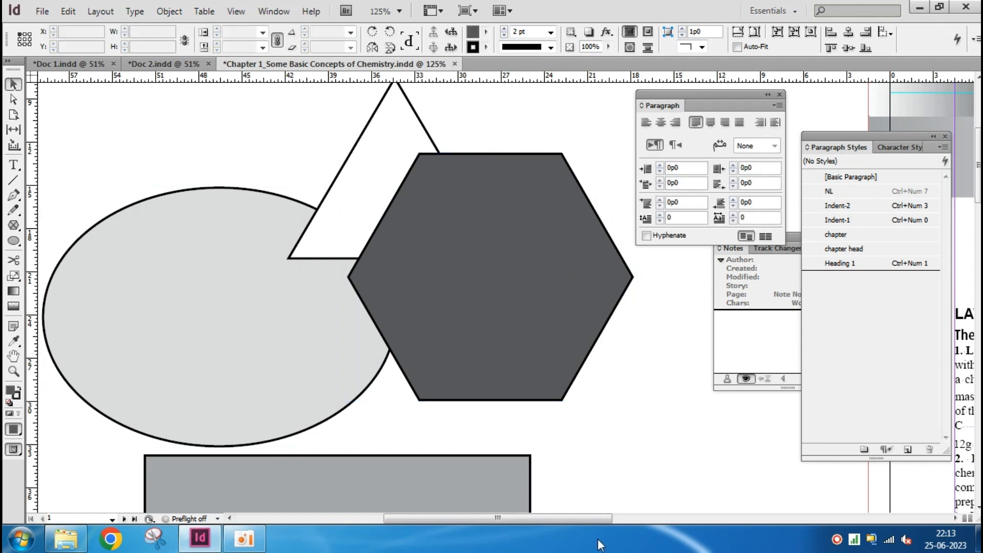
Starting from the selected ellipse, use the Last Object Below selection command
left_click(209, 186)
left_click(169, 11)
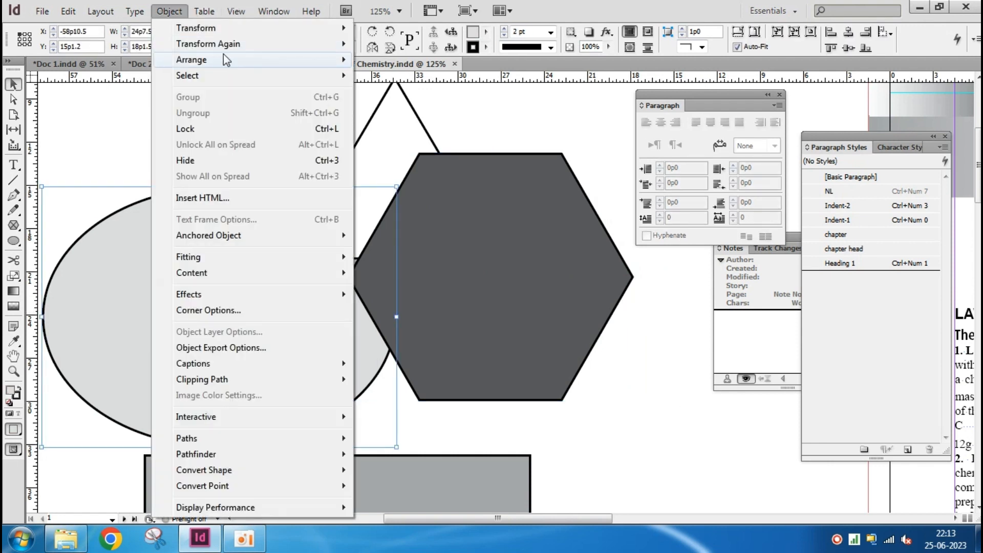
mouse_move(237, 79)
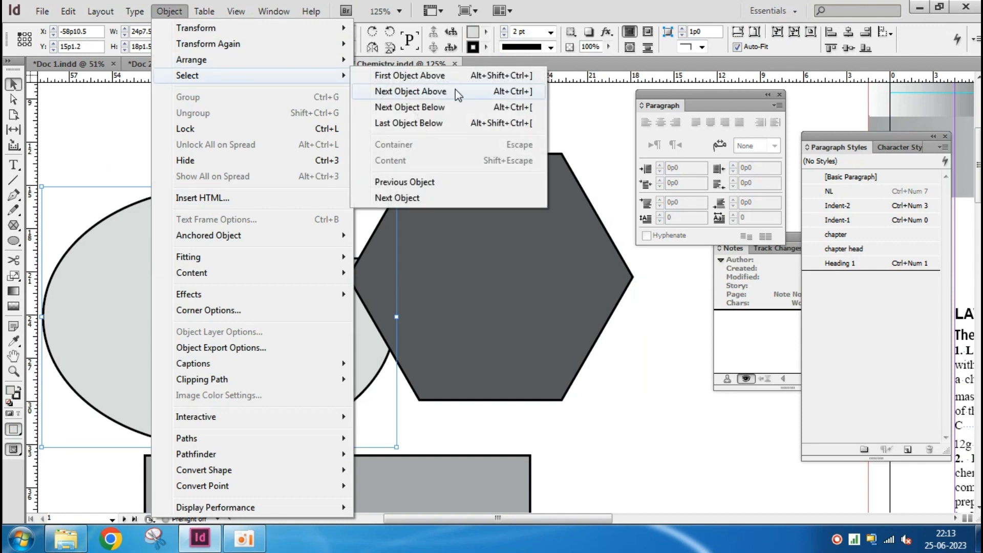
left_click(441, 125)
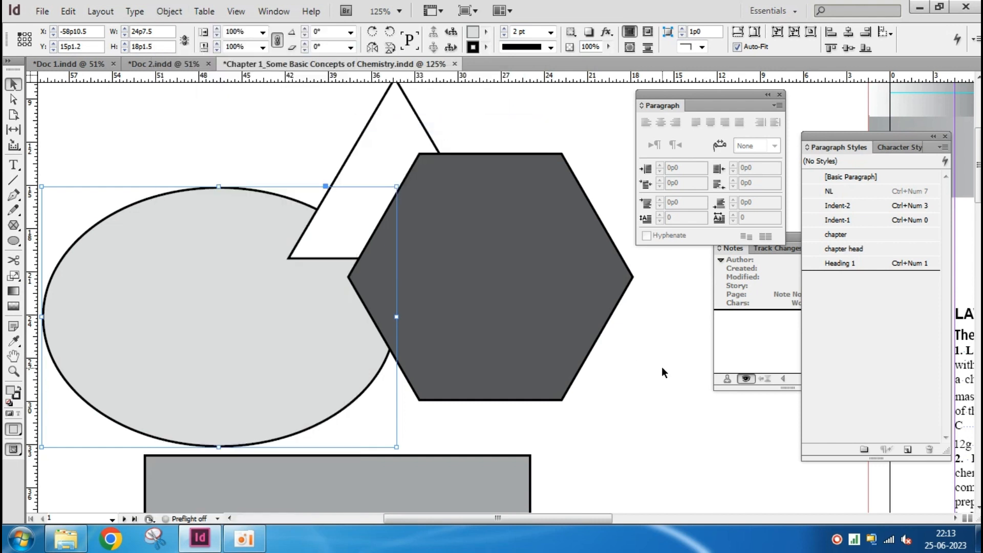
Select all three overlapping shapes and use Last Object Below to pick the bottommost one, the ellipse
left_click_drag(669, 381, 260, 186)
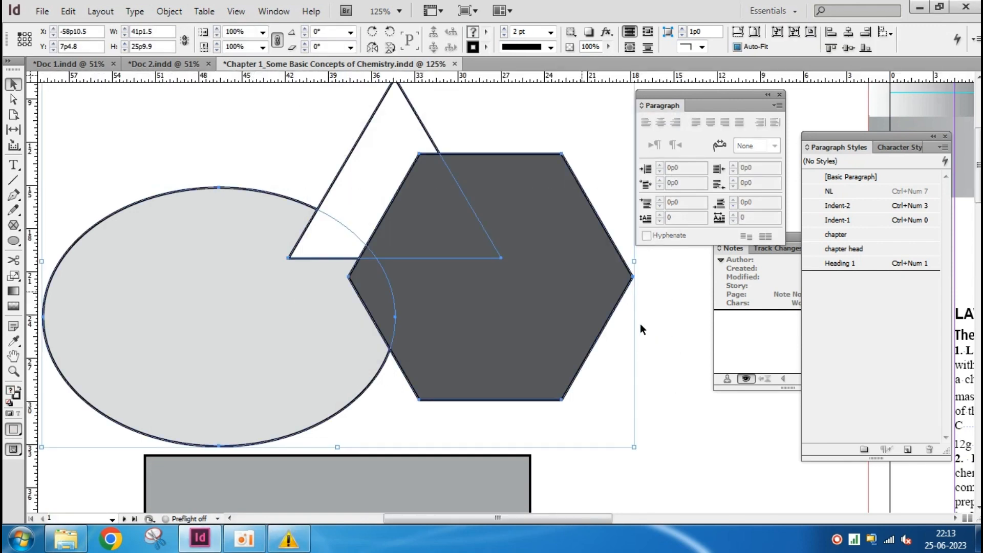
left_click(169, 11)
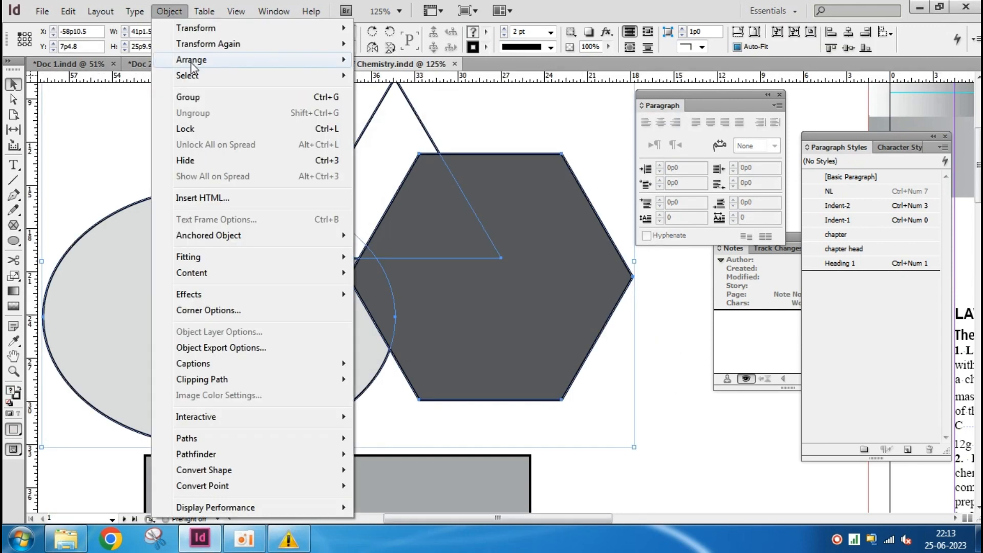
mouse_move(200, 78)
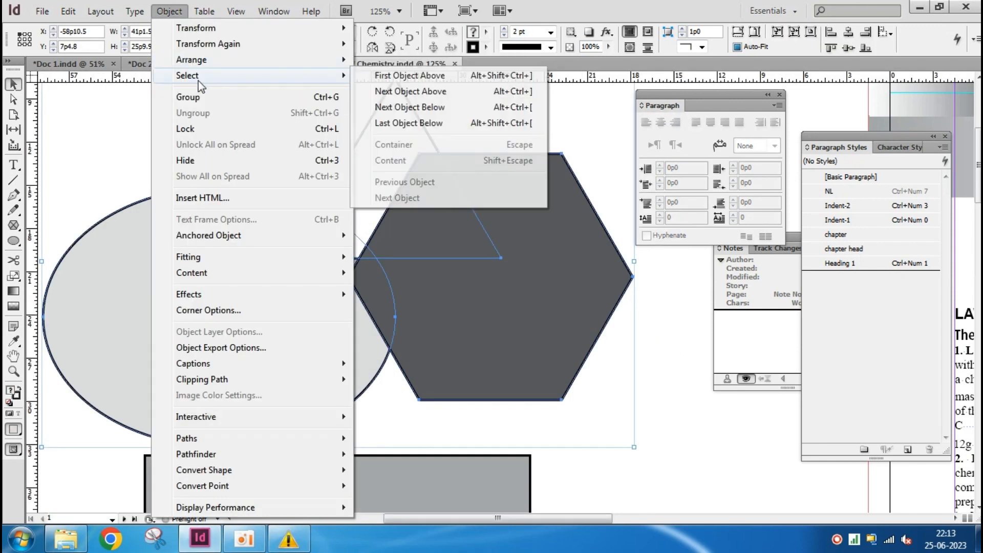
left_click(443, 122)
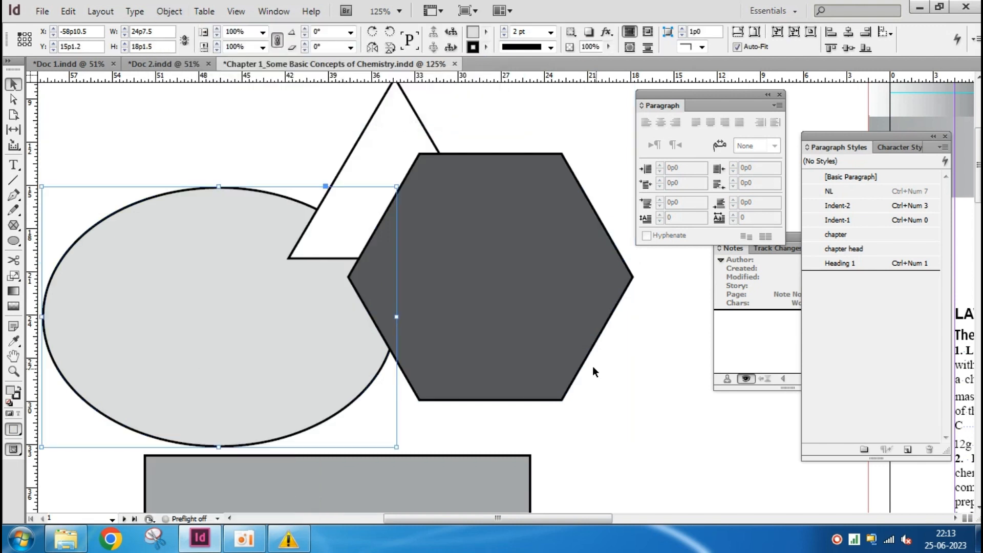
Select the three shapes again, use Next Object Below to pick the triangle, and clear the selection
left_click_drag(636, 390, 212, 213)
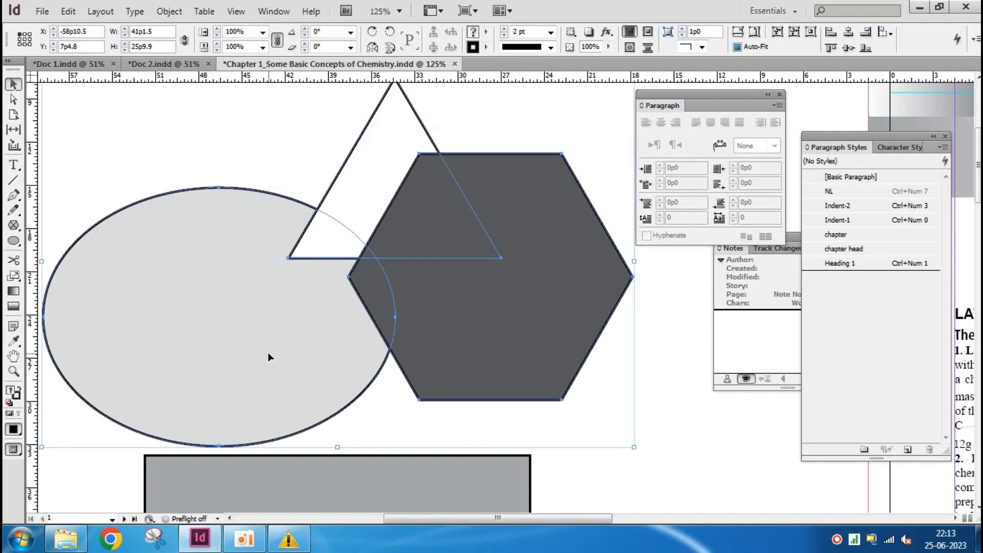
left_click(204, 11)
mouse_move(248, 97)
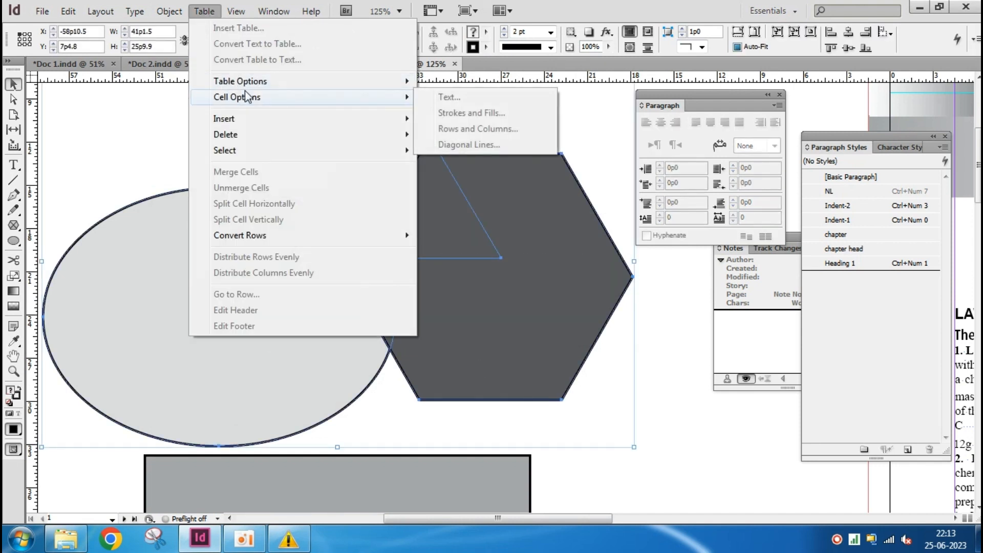
mouse_move(169, 11)
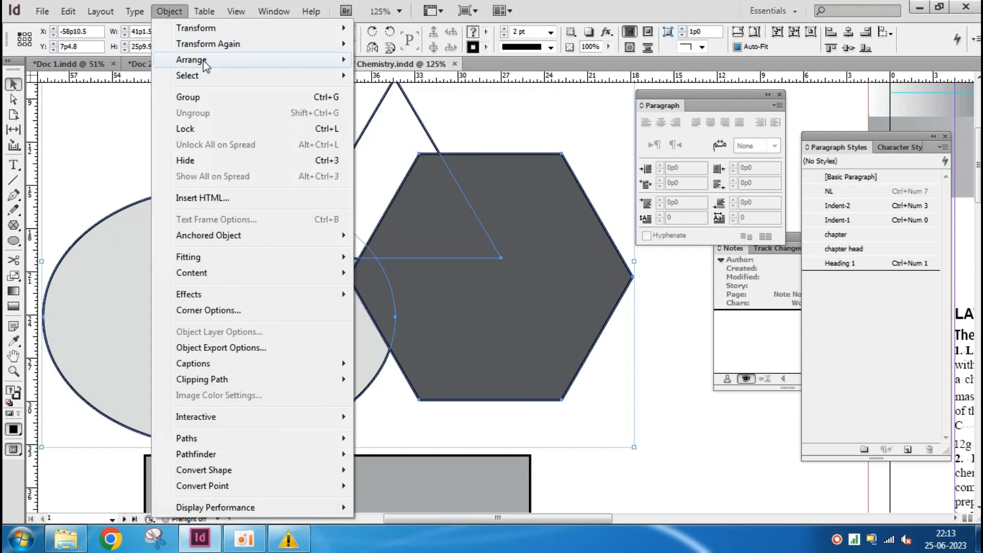
mouse_move(210, 77)
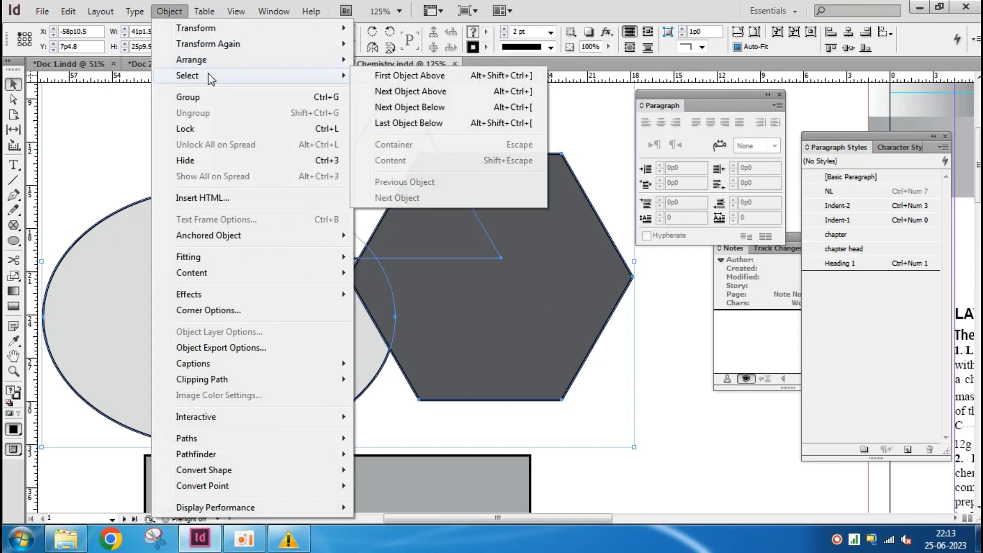
left_click(444, 107)
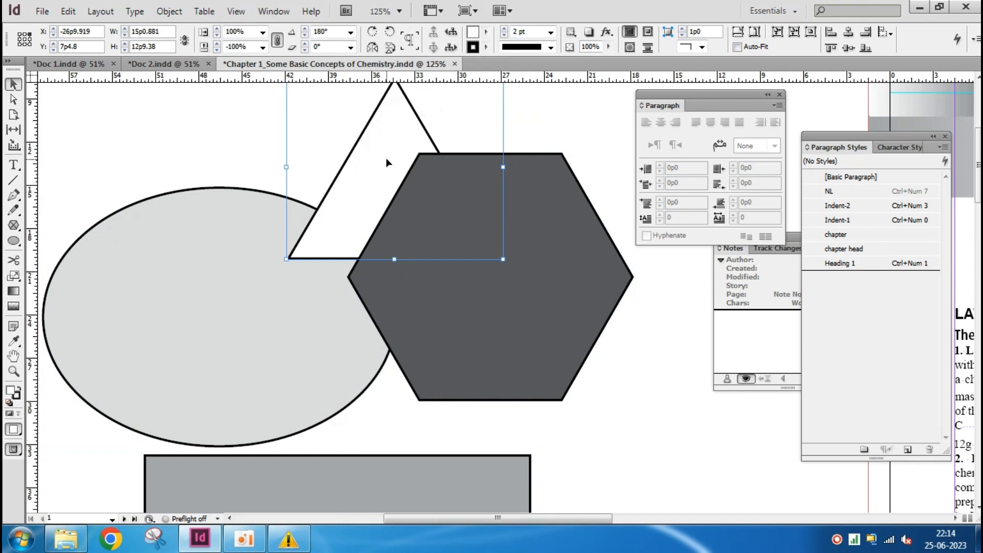
left_click(189, 139)
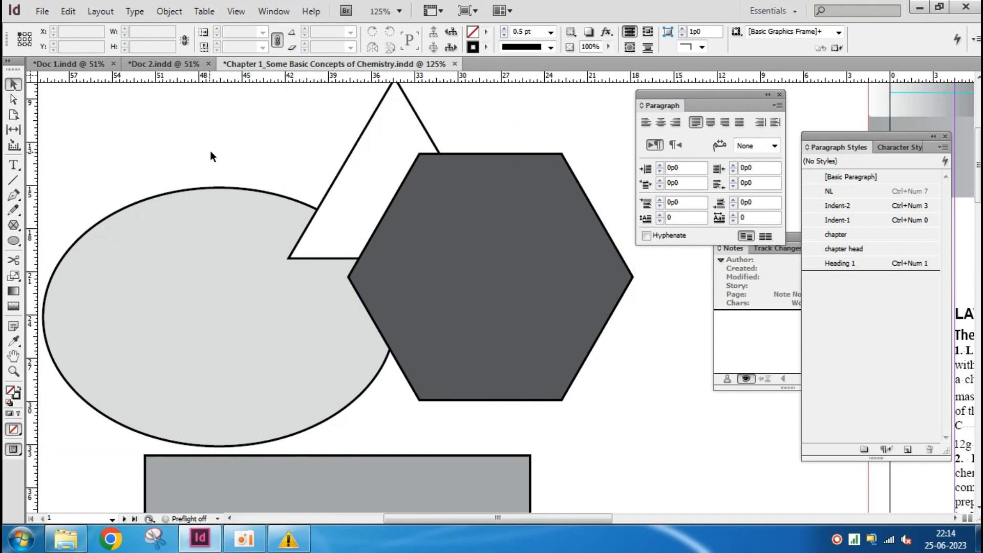
Group the ellipse, triangle and hexagon and move the group up to about Y 4p11.4
left_click_drag(178, 131, 493, 321)
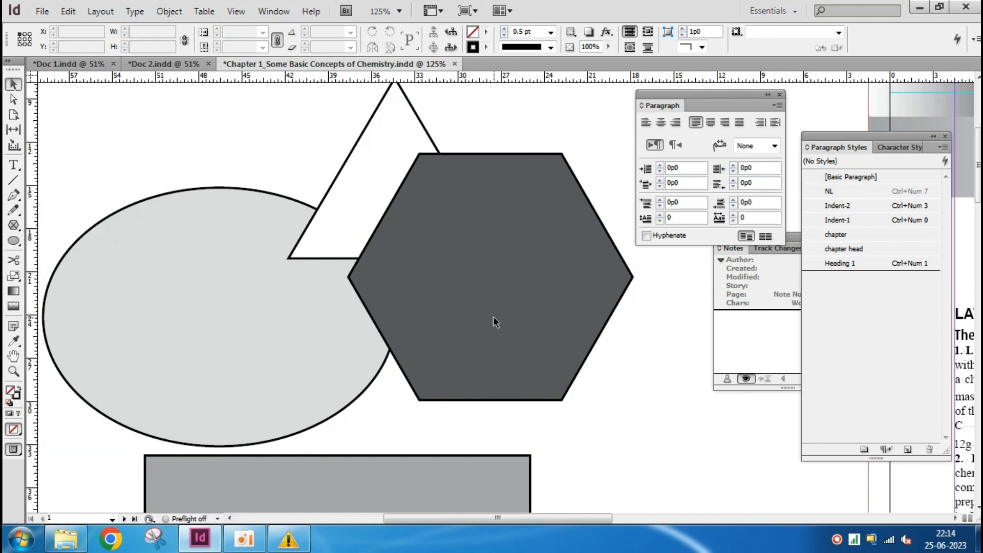
left_click(170, 15)
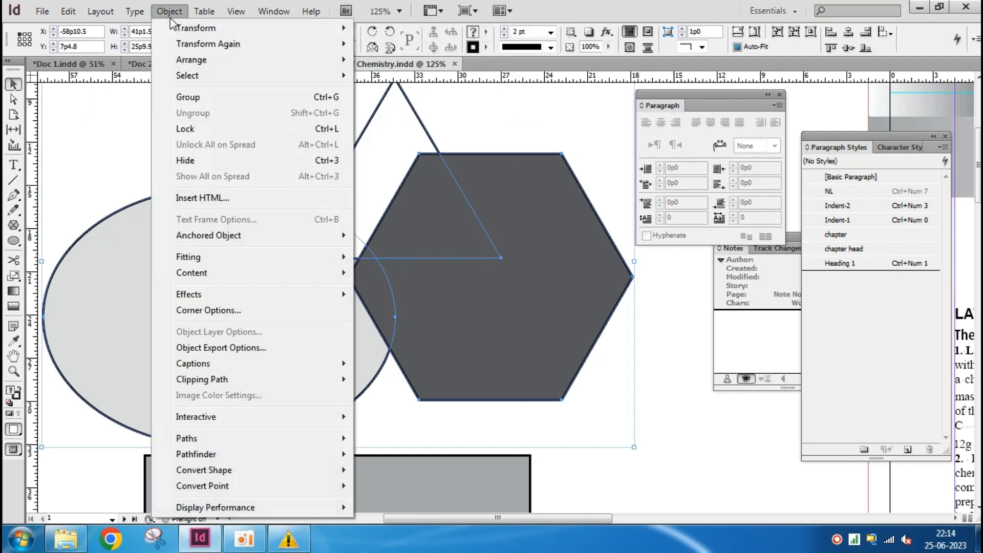
left_click(201, 94)
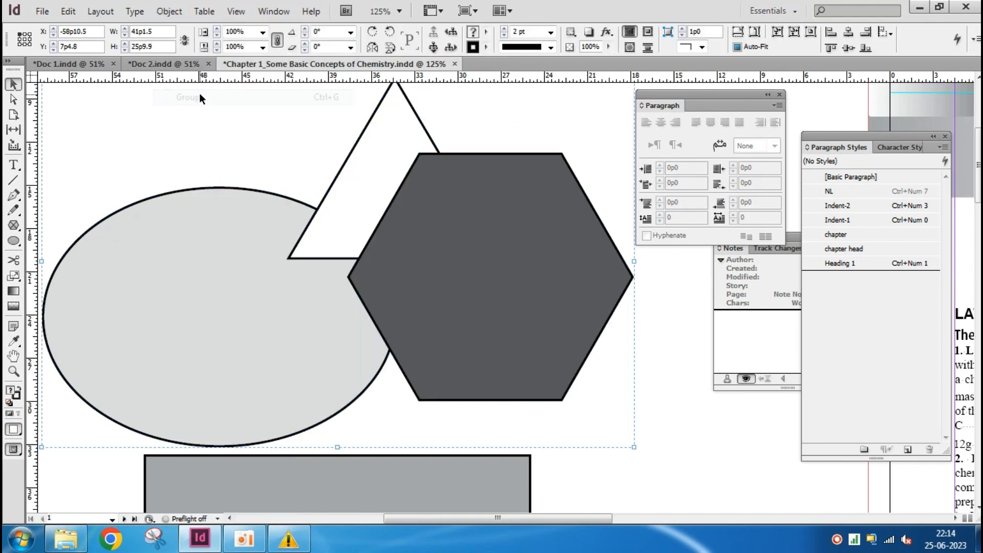
mouse_move(472, 289)
left_mouse_down()
mouse_move(370, 259)
mouse_move(323, 271)
mouse_move(486, 297)
left_mouse_up()
left_click_drag(443, 324, 428, 281)
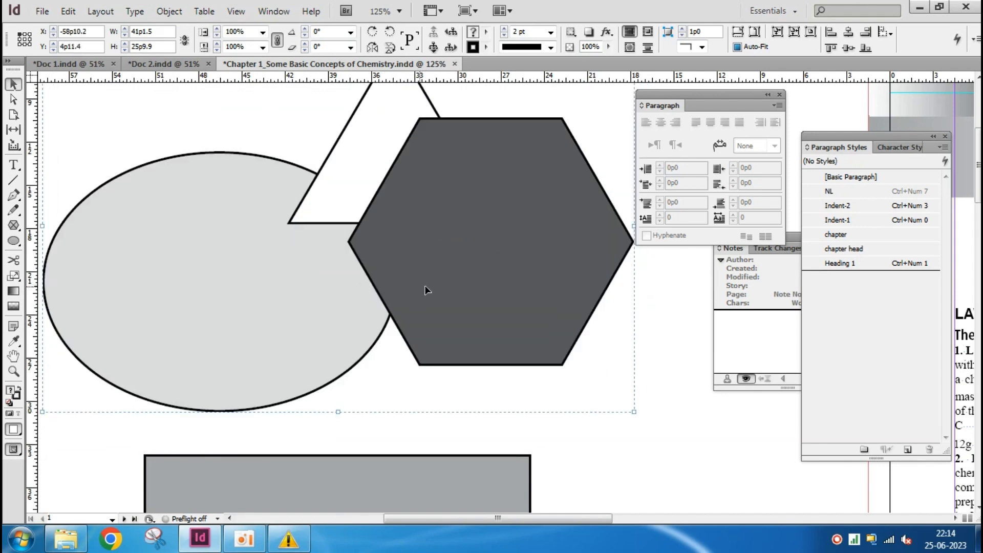
Ungroup the ellipse, triangle and hexagon, and lock all three shapes
left_click(169, 11)
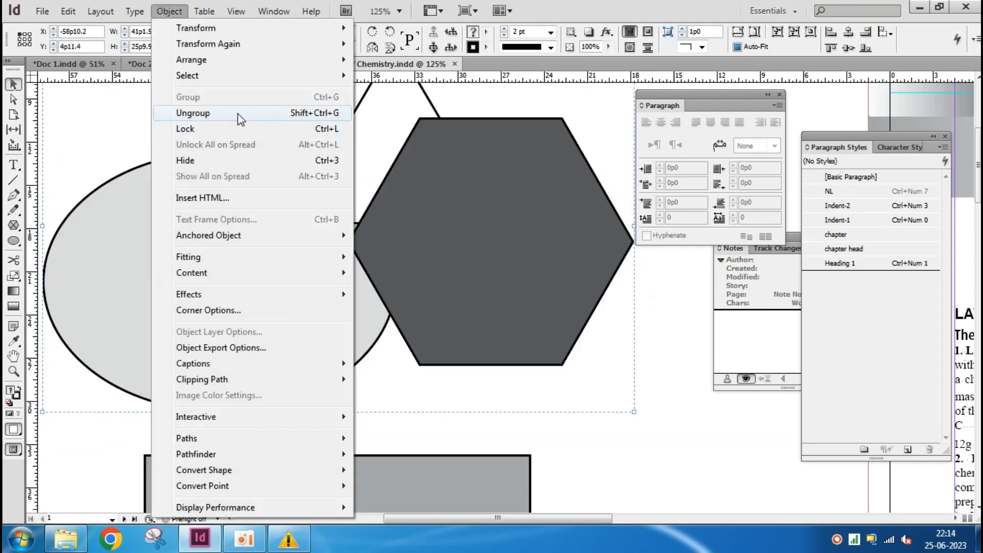
left_click(241, 113)
left_click_drag(672, 409, 177, 208)
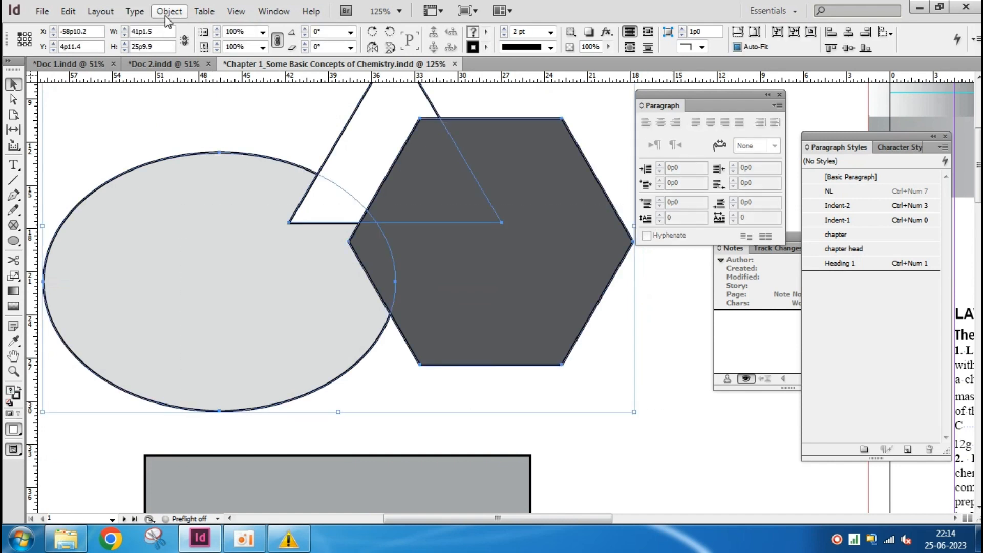
left_click(168, 11)
left_click(205, 129)
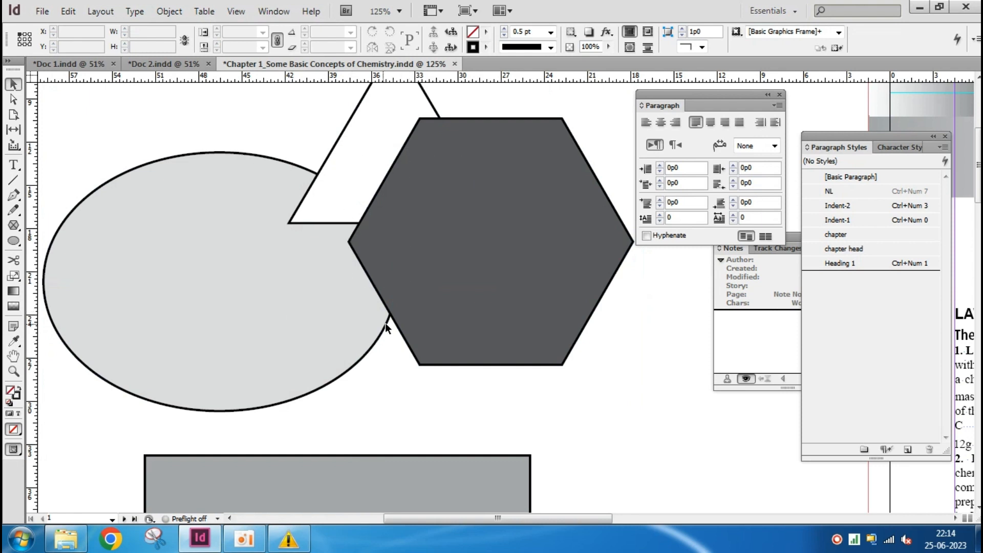
Try to select and delete the locked ellipse, triangle and hexagon by enclosing them in selection marquees
scroll(326, 359, "down", 1)
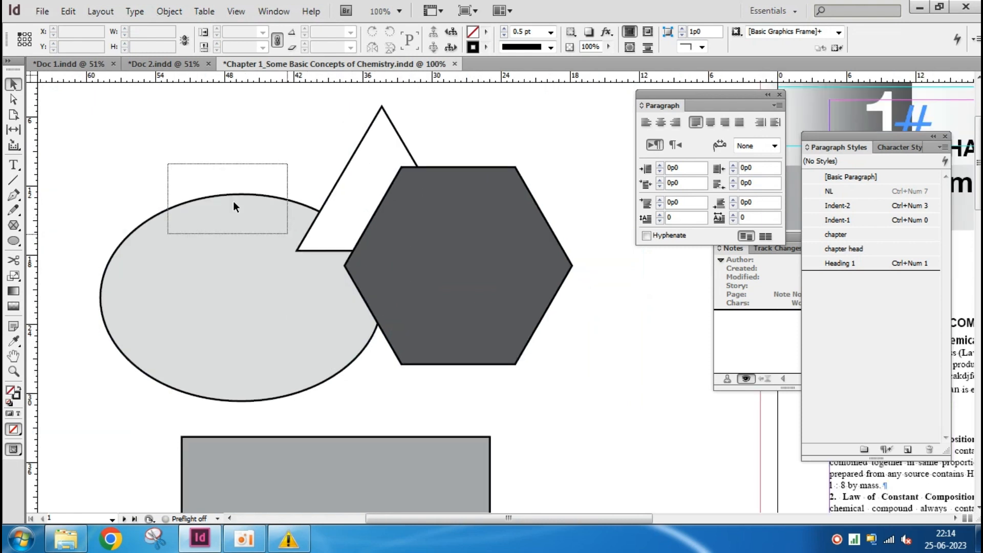
left_click_drag(234, 202, 530, 360)
mouse_move(177, 120)
left_mouse_down()
mouse_move(241, 187)
mouse_move(575, 357)
left_mouse_up()
left_click_drag(204, 170, 273, 218)
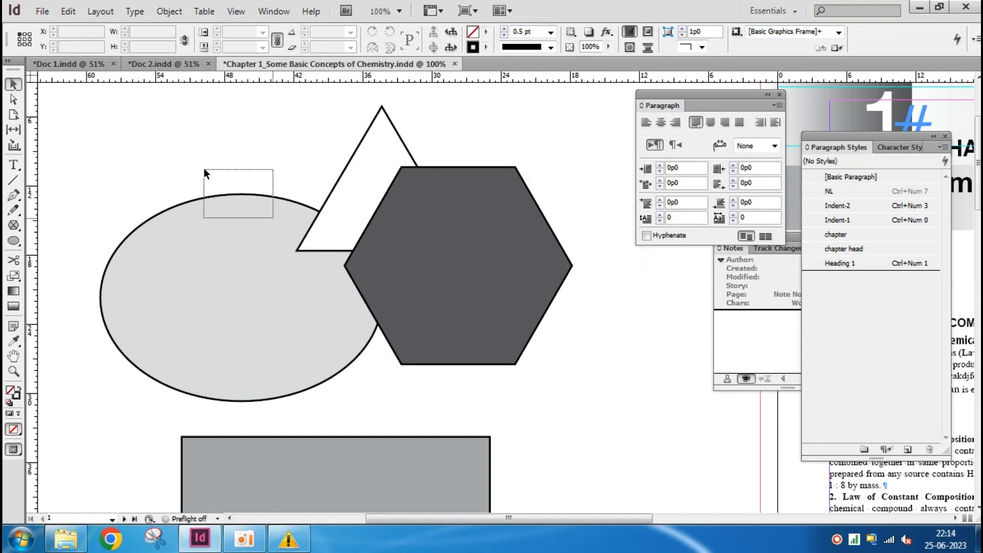
left_click_drag(640, 389, 129, 129)
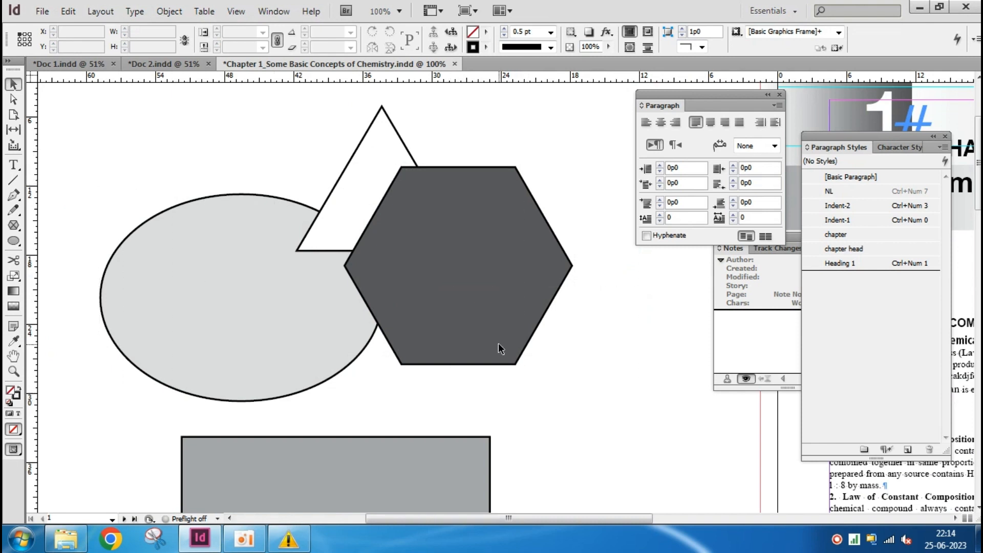
left_click_drag(33, 102, 128, 188)
key("Delete")
left_click(169, 11)
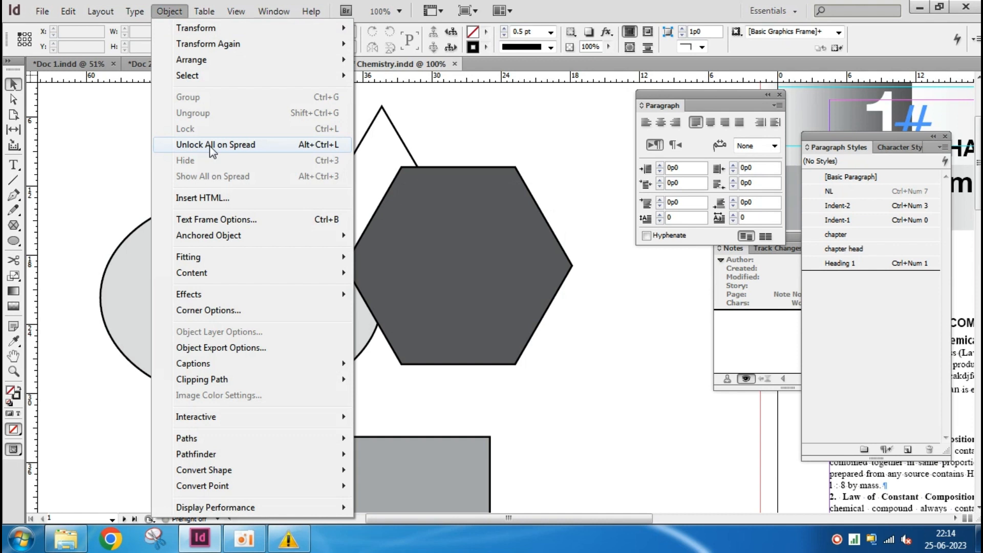
left_click(94, 148)
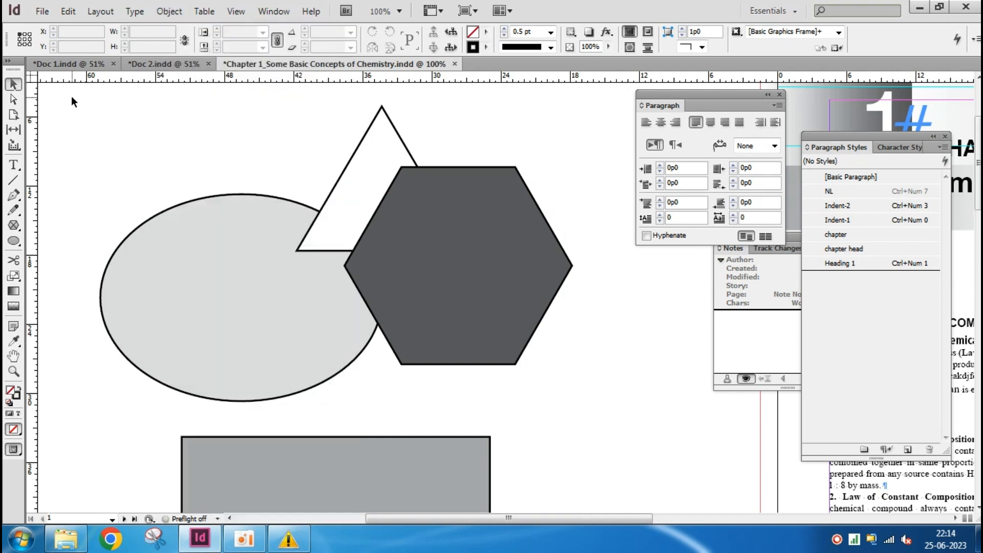
left_click_drag(60, 97, 622, 407)
left_click_drag(385, 137, 495, 365)
left_click_drag(304, 191, 389, 389)
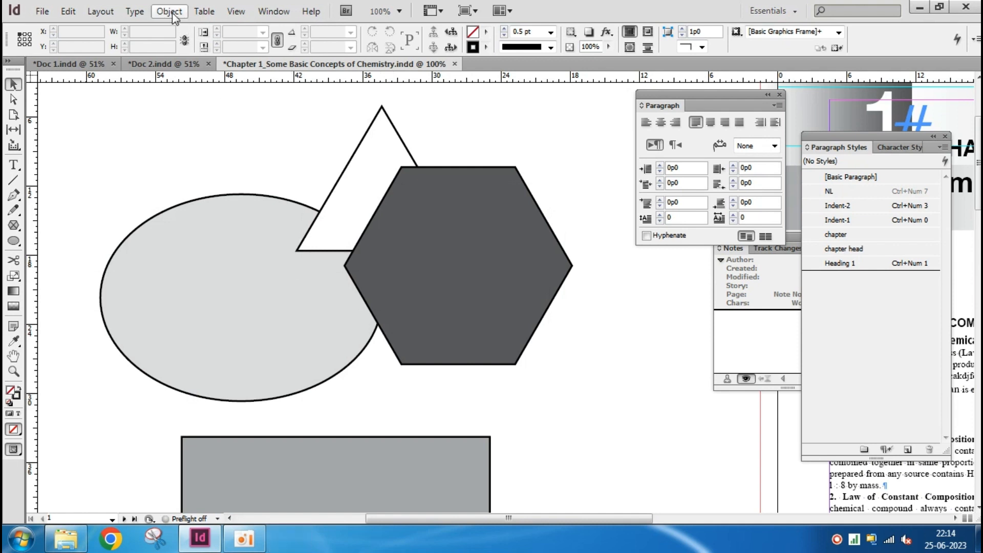
Unlock all objects on the spread and clear the selection
left_click(169, 11)
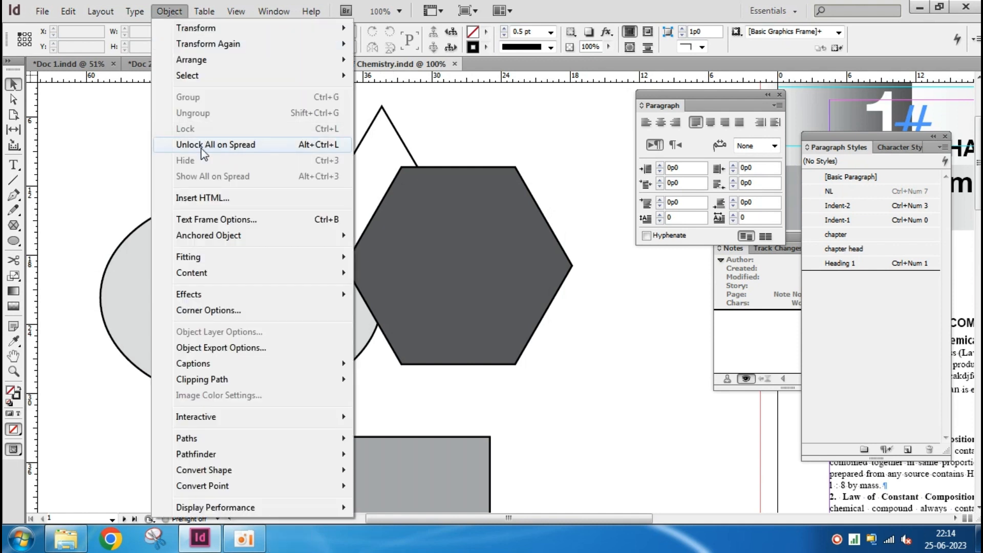
left_click(283, 147)
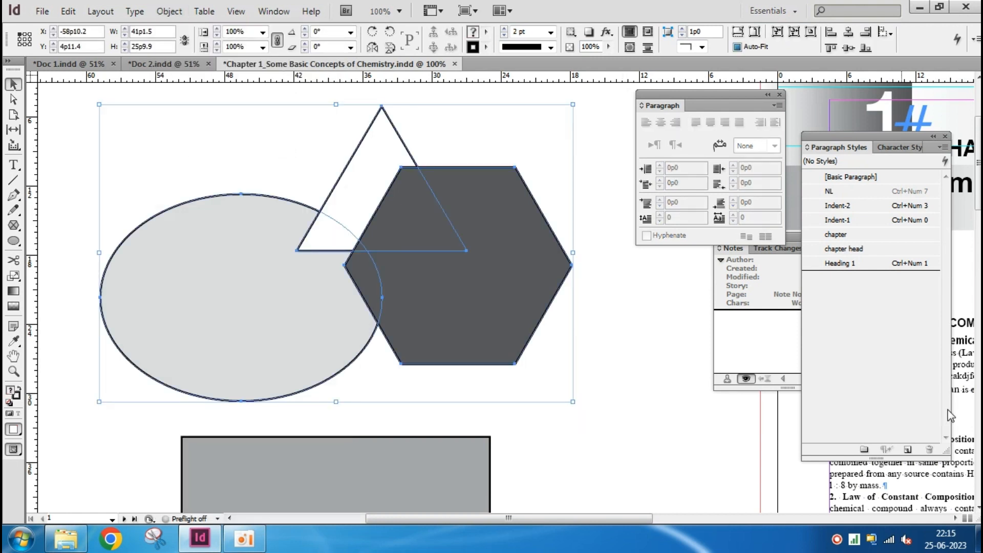
left_click(615, 413)
Select the overlapping ellipse, triangle and hexagon and hide them
left_click_drag(617, 405, 208, 186)
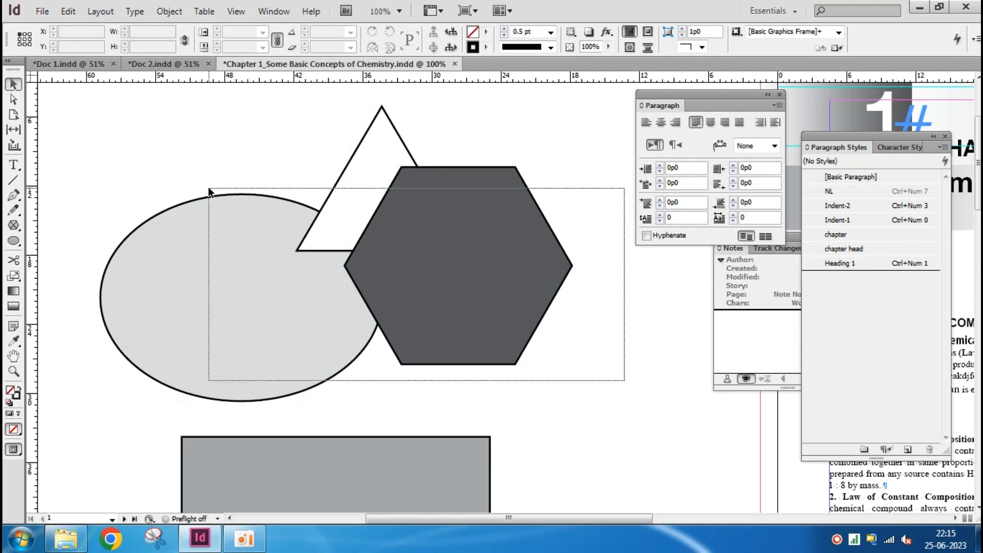
left_click(169, 11)
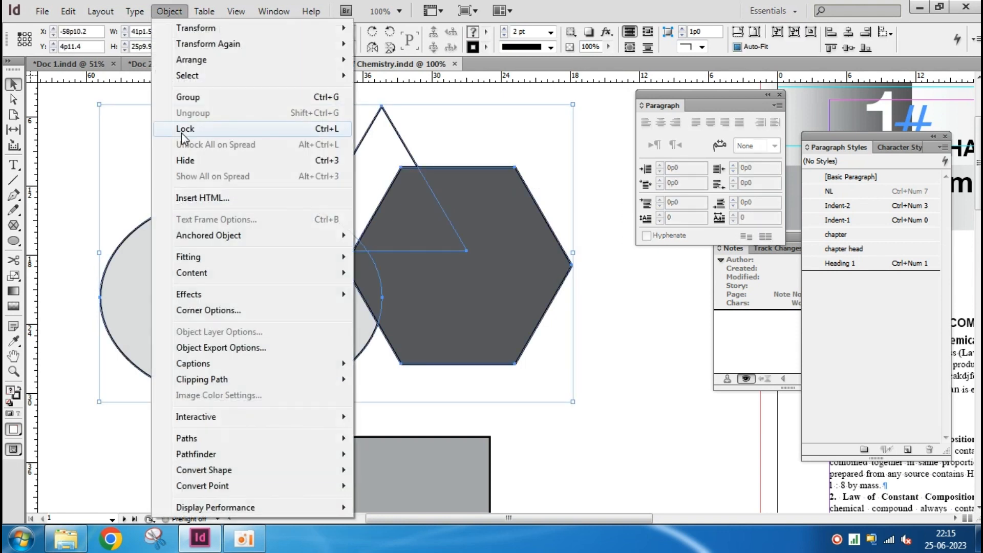
left_click(196, 160)
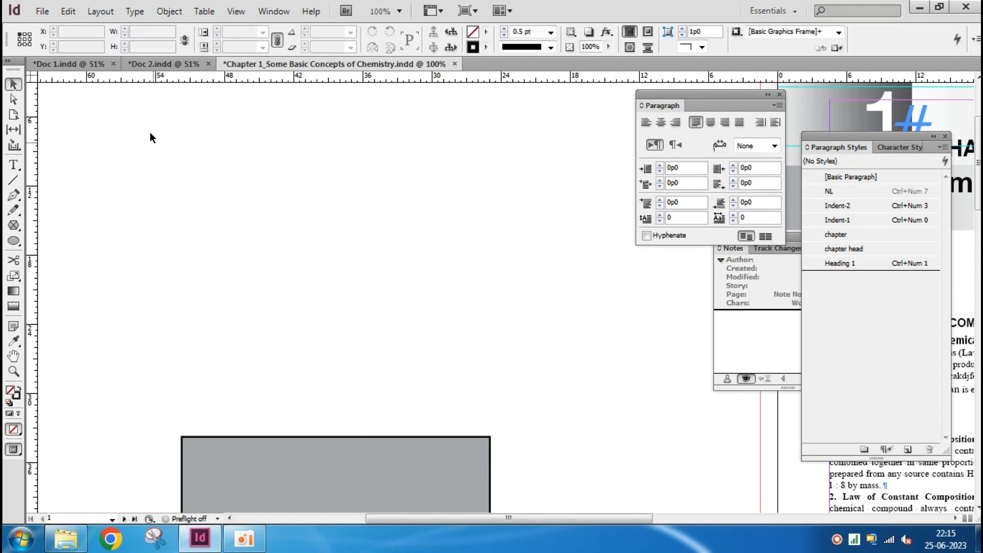
Try to select the hidden shapes with a selection marquee and by selecting everything on the spread
left_click_drag(121, 111, 637, 370)
key("ctrl+a")
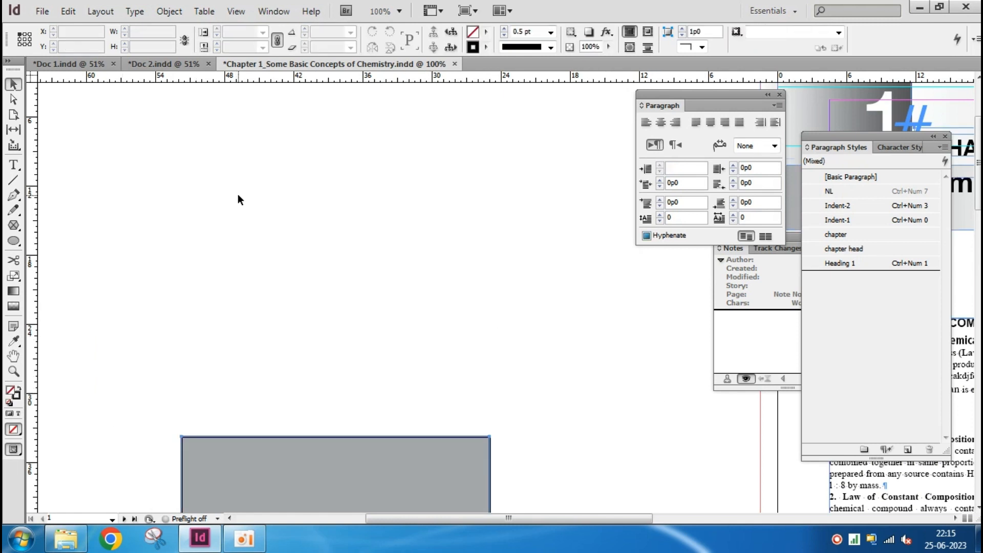
scroll(483, 332, "down", 2)
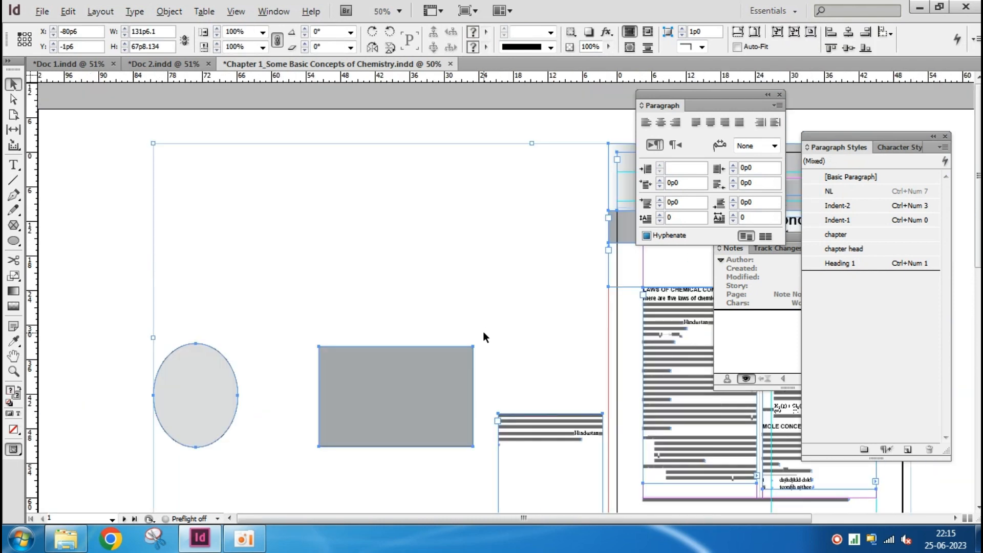
key("alt")
left_click(110, 246)
left_click_drag(245, 130, 554, 327)
Show all hidden objects on the spread and select the overlapping ellipse, triangle and hexagon
left_click(163, 15)
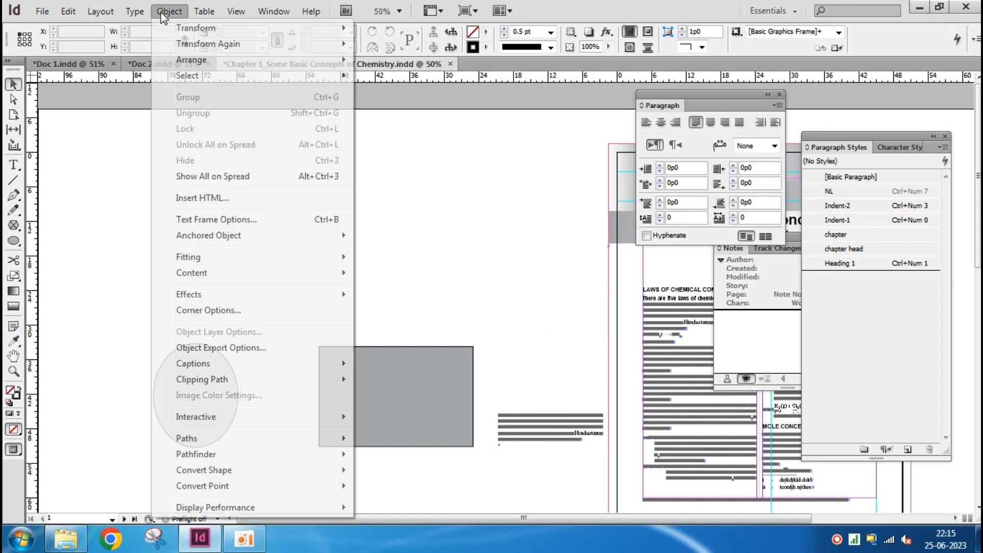
left_click(236, 178)
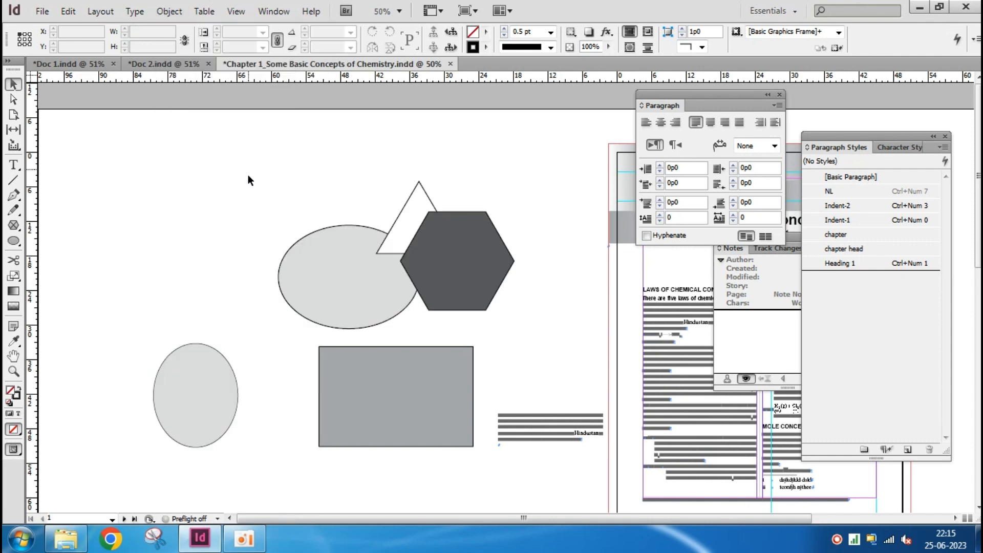
left_click_drag(244, 167, 551, 288)
Insert the default HTML snippet "This is <b>arbitrary HTML</b>." and move it onto the pasteboard at about X -20p4.5, Y 27p6
left_click(169, 11)
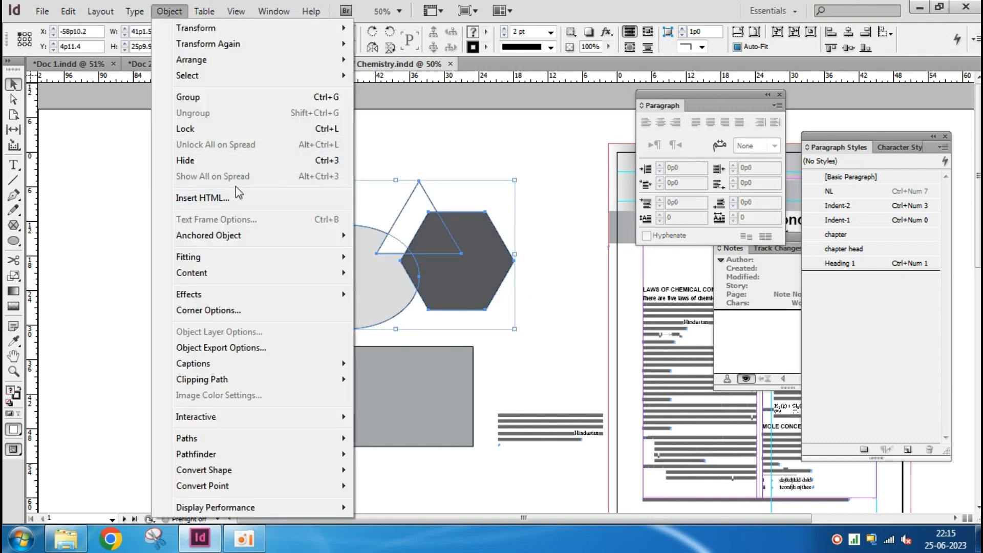
left_click(220, 198)
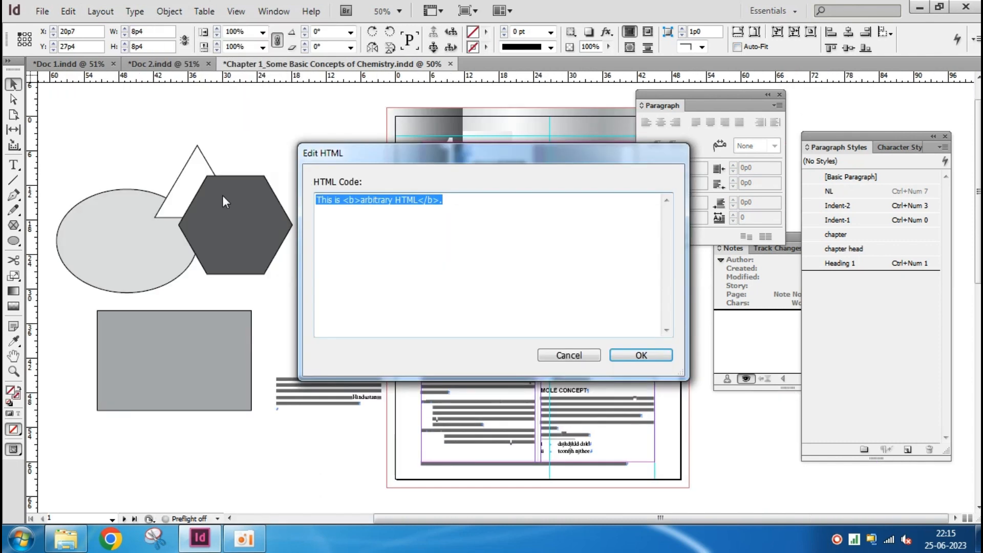
left_click(660, 355)
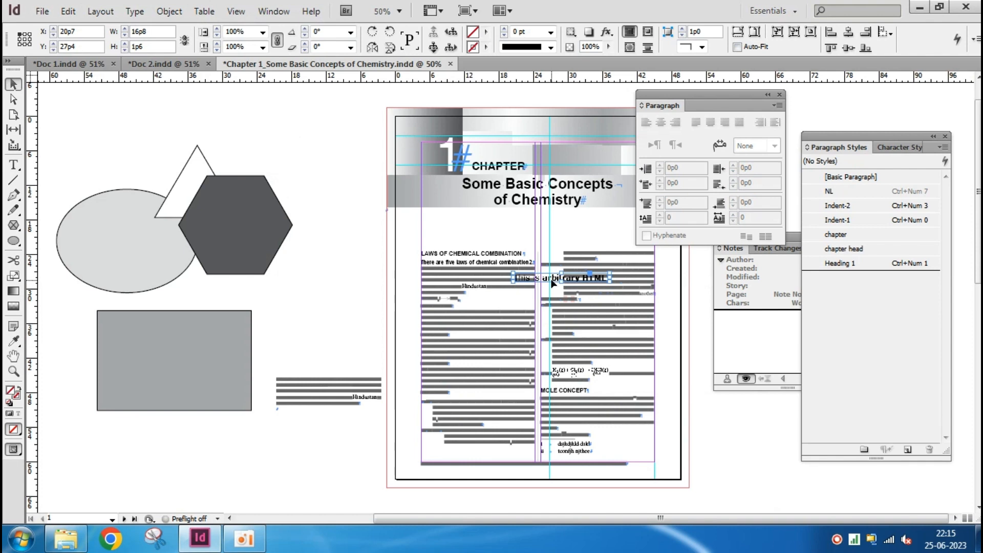
left_click_drag(552, 282, 321, 282)
scroll(325, 281, "up", 3)
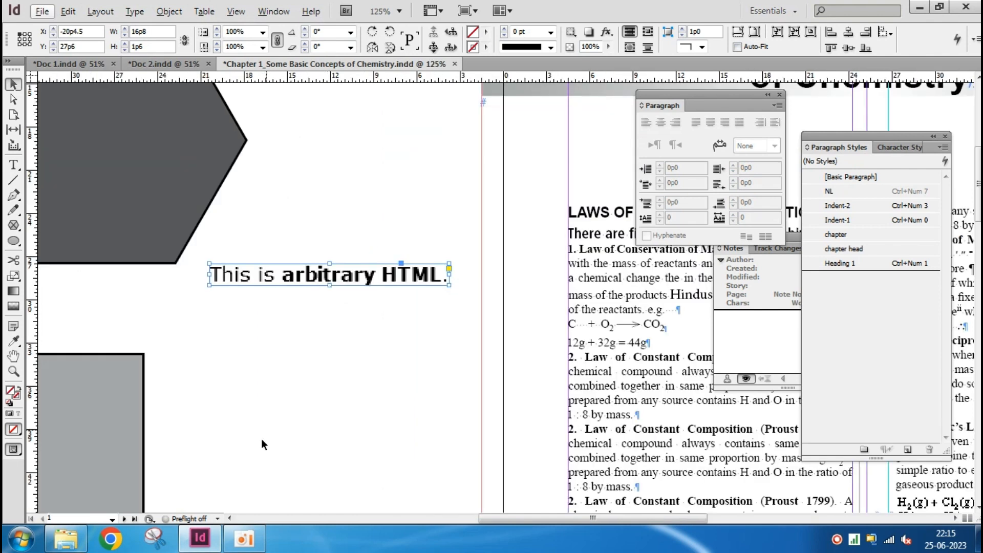
Delete the HTML snippet from the pasteboard
left_click(302, 385)
left_click(342, 281)
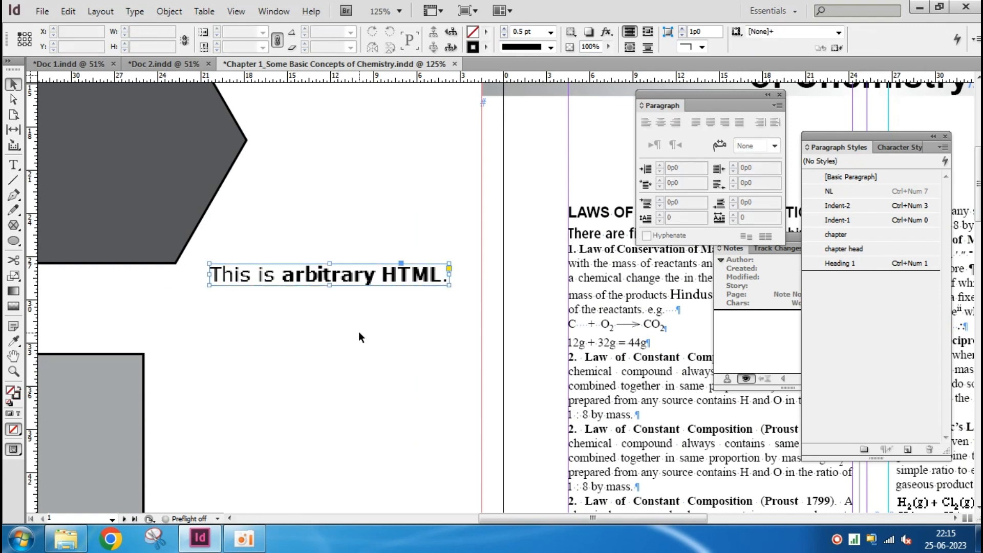
key("Delete")
scroll(322, 336, "down", 3)
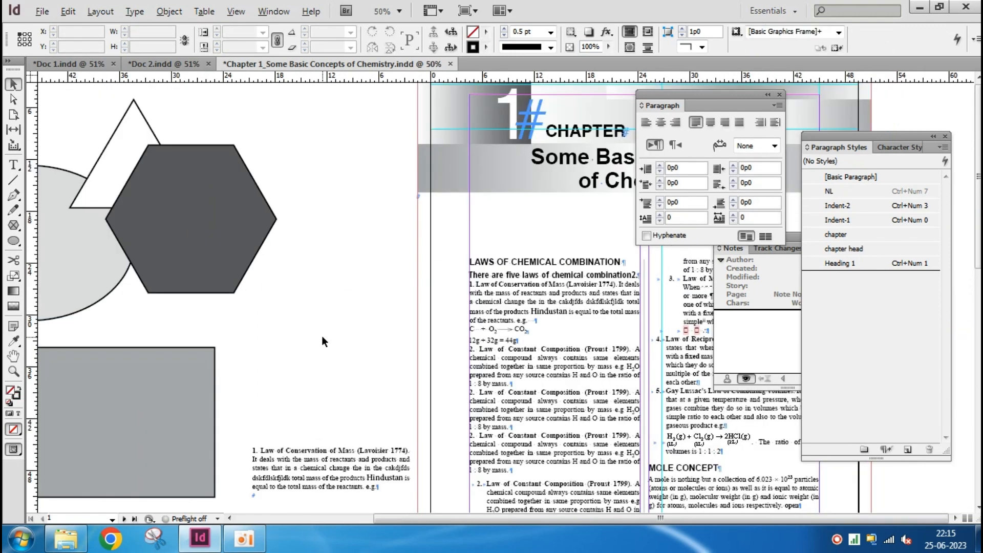
scroll(251, 302, "left", 3)
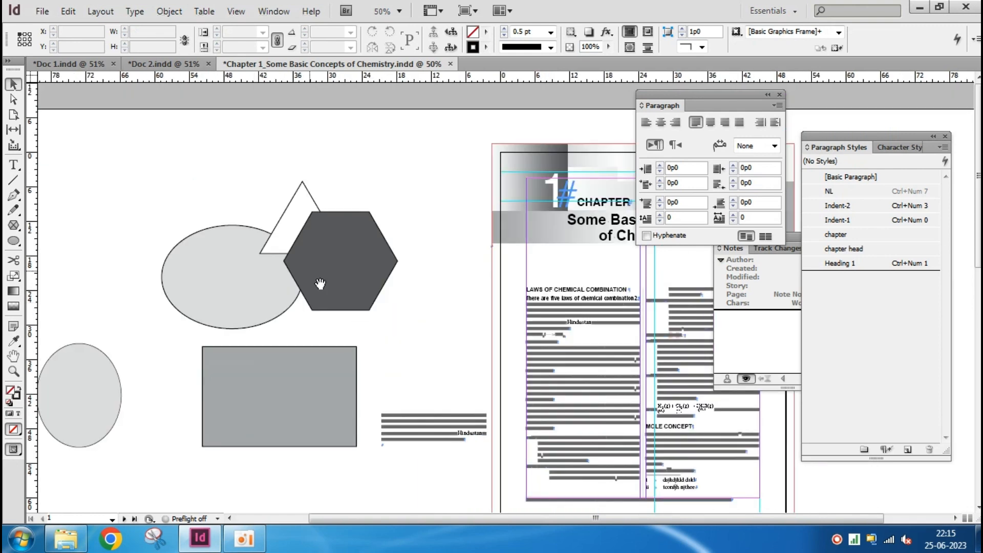
left_click(169, 12)
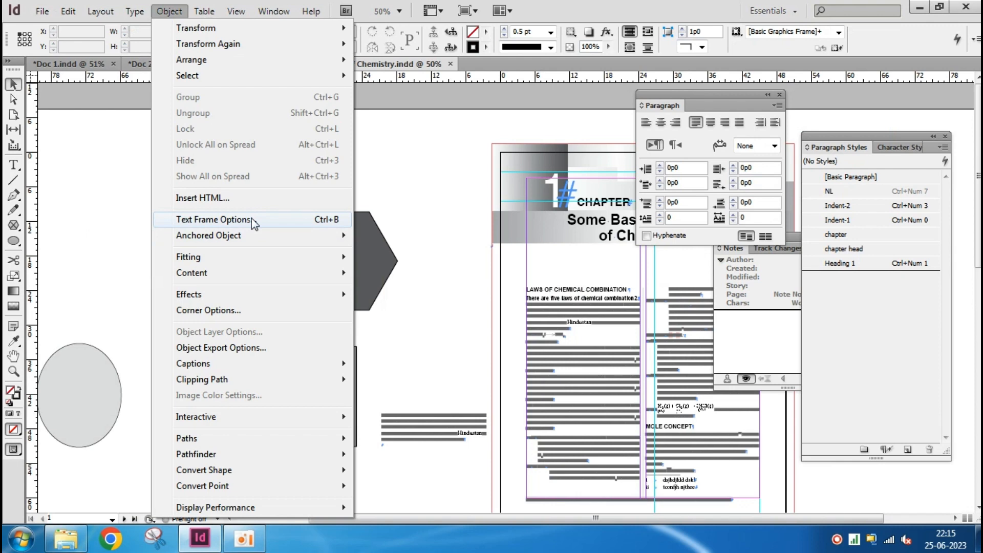
left_click(108, 228)
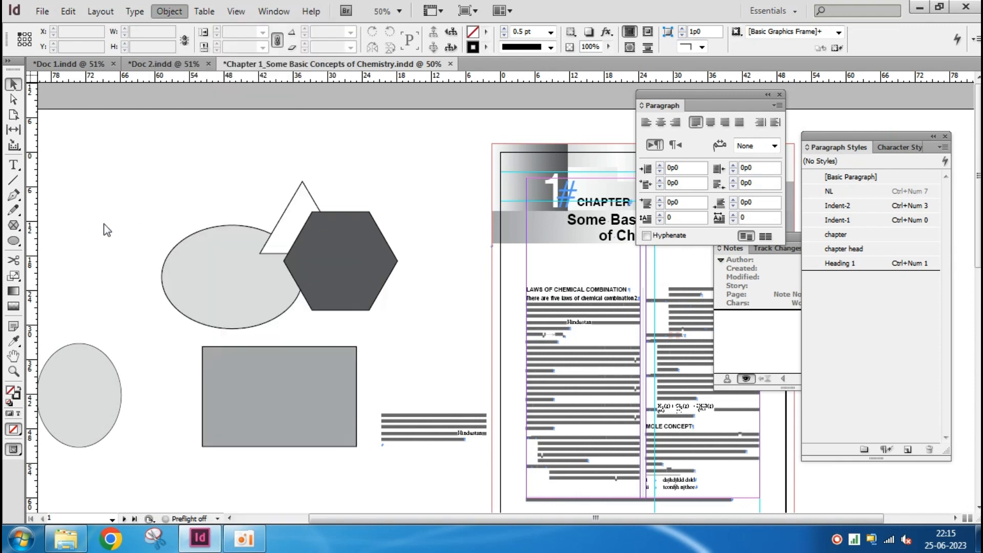
Select the text from the heading LAWS OF CHEMICAL COMBINATION through the second "Law of Constant Composition" paragraph
scroll(579, 343, "up", 3)
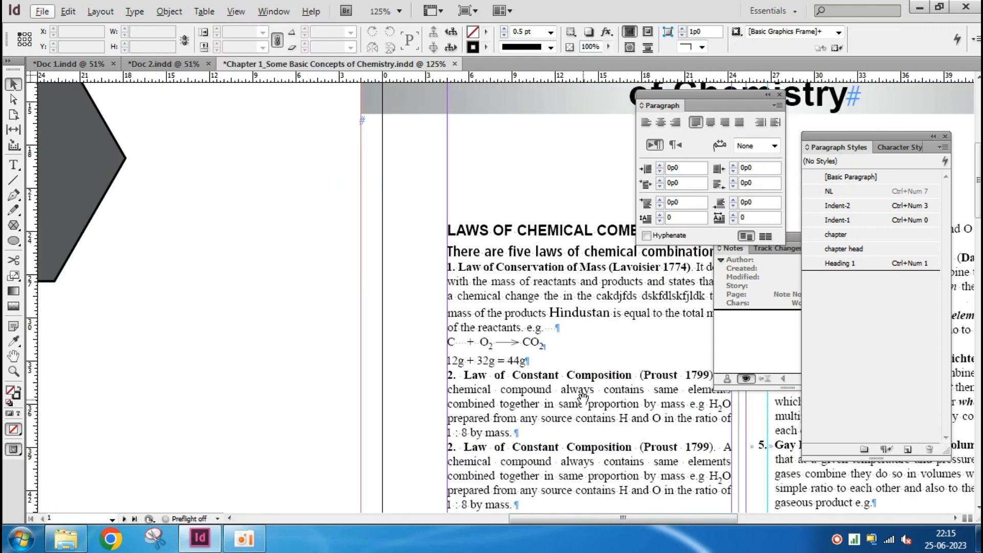
left_click_drag(583, 399, 396, 353)
left_click(15, 167)
left_click(385, 271)
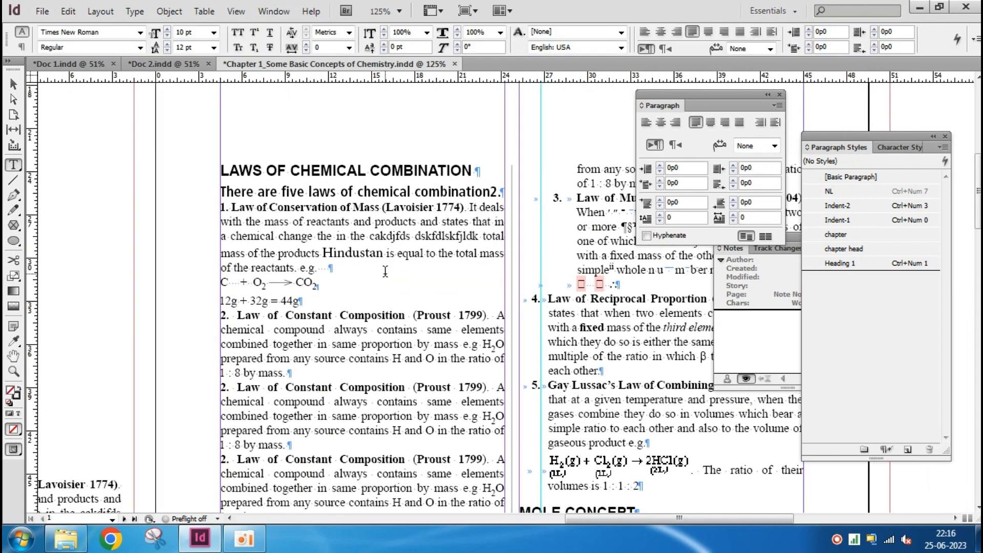
key("ctrl+Up")
key("ctrl+Up")
key("ctrl+Up")
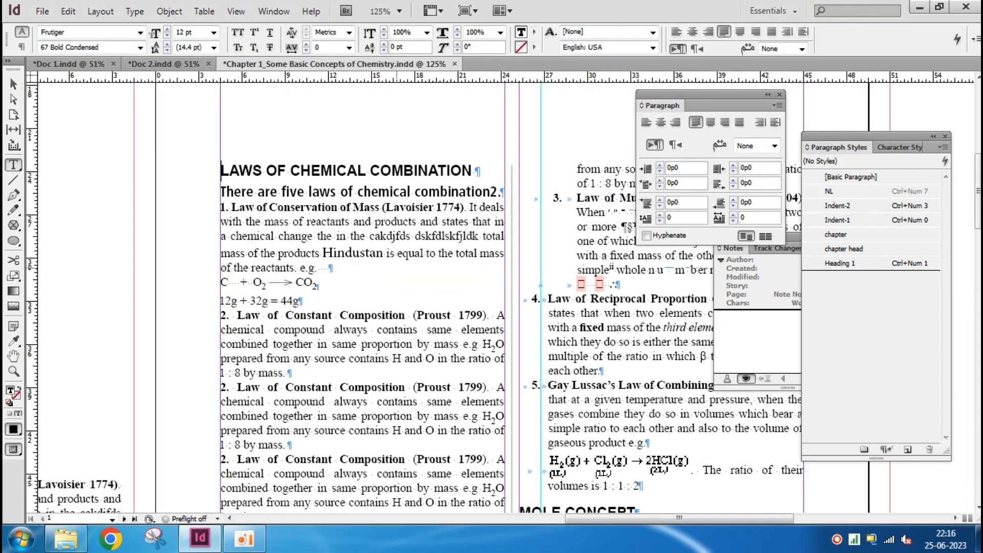
key("ctrl+shift+Down")
key("ctrl+shift+Down")
key("ctrl+shift+Down")
key("ctrl+shift+Down")
key("ctrl+shift+Down")
key("ctrl+shift+Down")
key("ctrl+shift+Down")
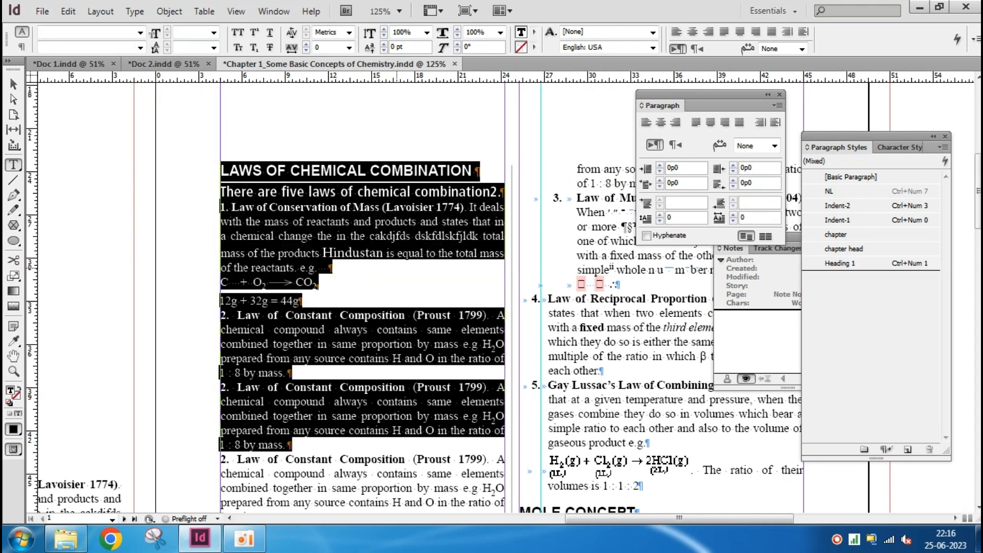
Preview two columns for the text frame in Text Frame Options and return the column number to 1
key("ctrl+b")
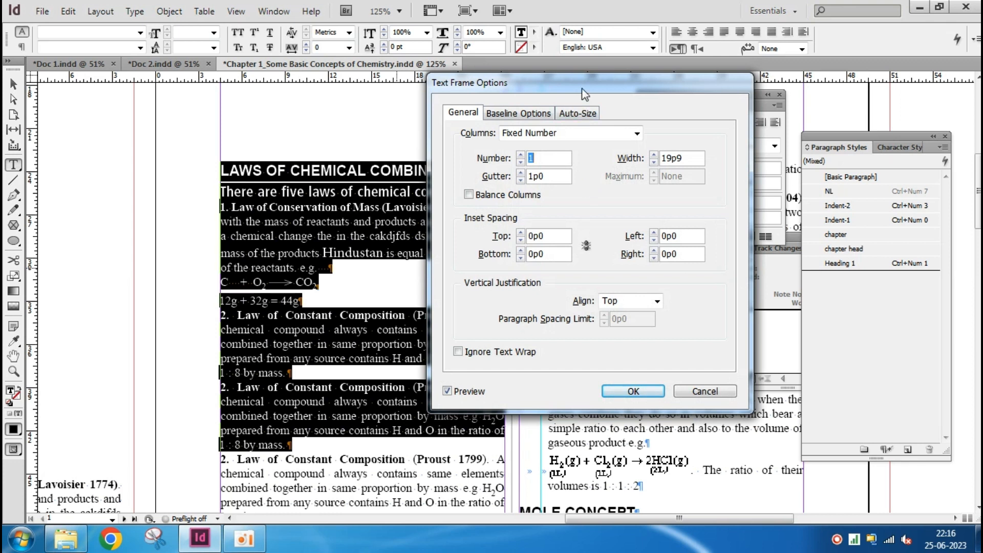
left_click(521, 155)
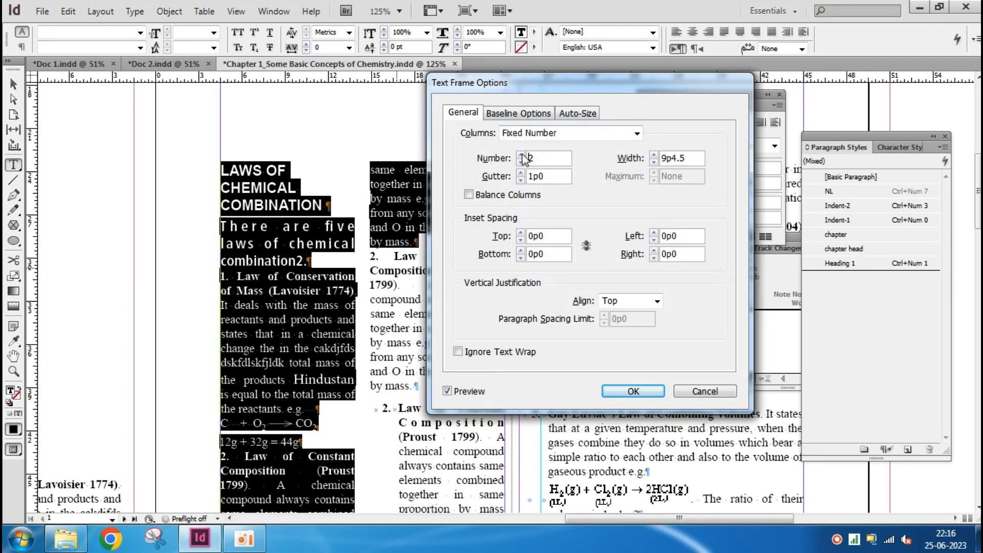
left_click_drag(560, 88, 684, 115)
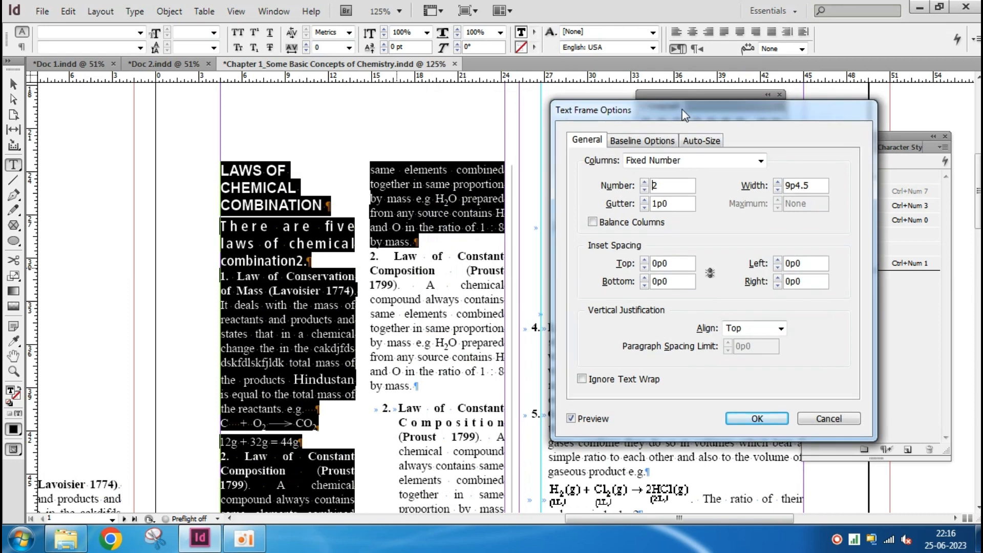
left_click(644, 190)
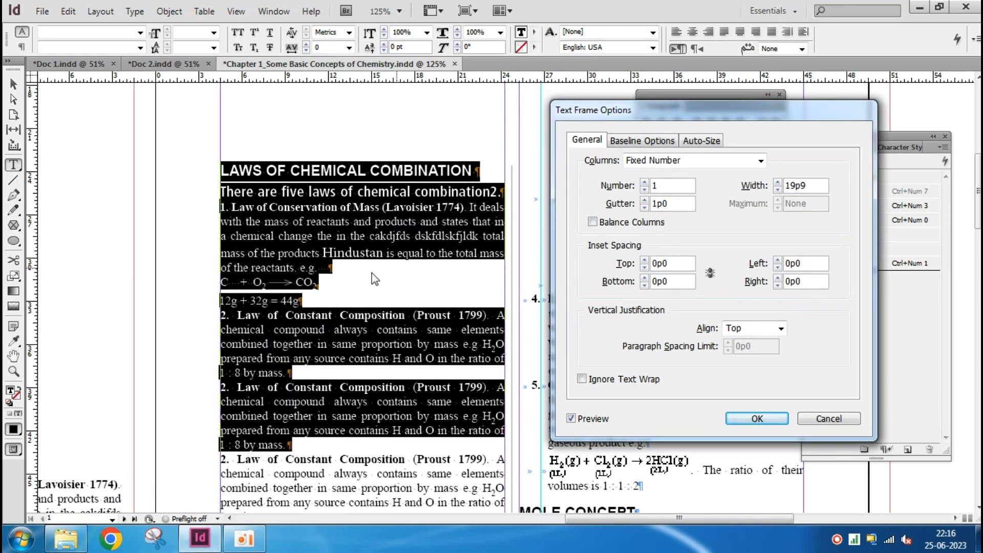
left_click(748, 417)
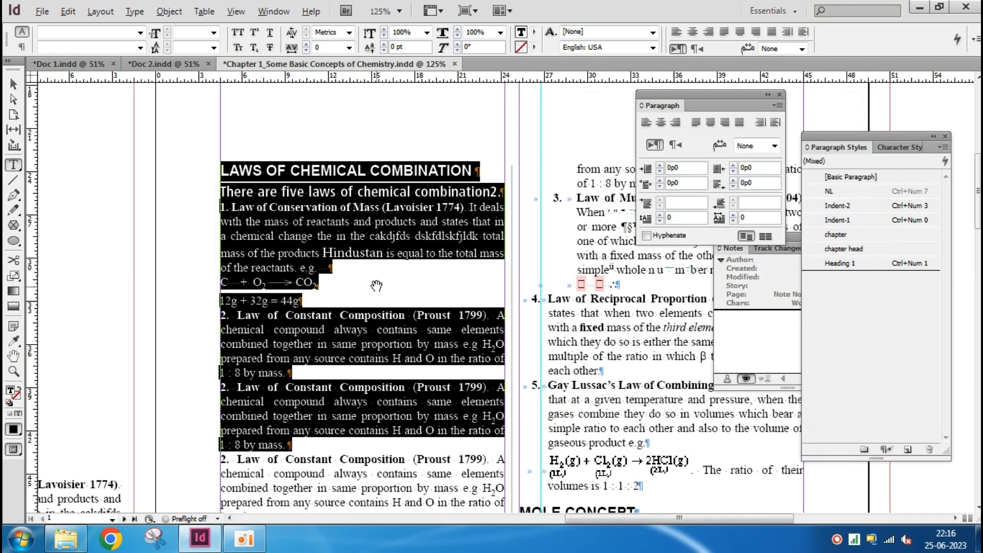
Preview three columns for the selected text's frame in Text Frame Options and settle on two columns
key("ctrl+equal")
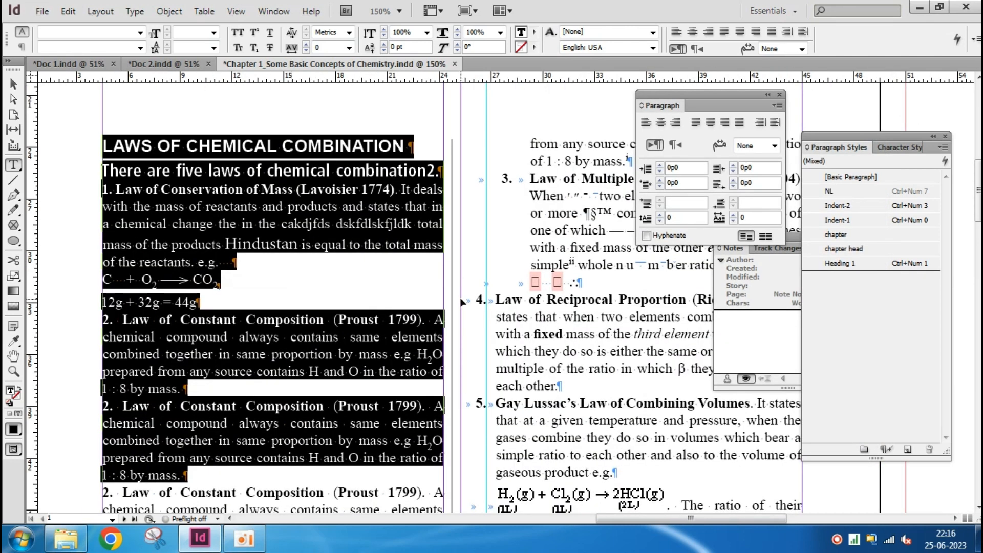
key("ctrl+b")
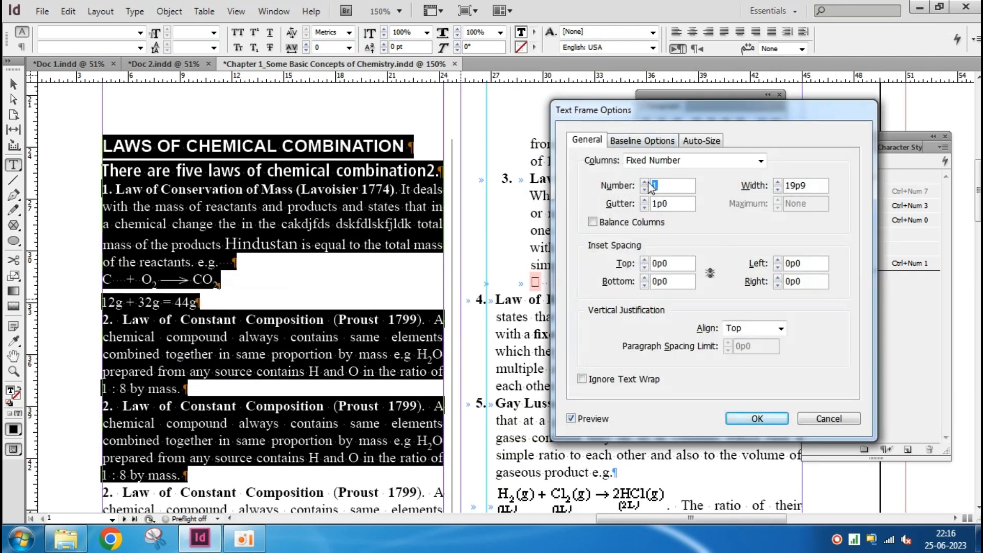
left_click(645, 182)
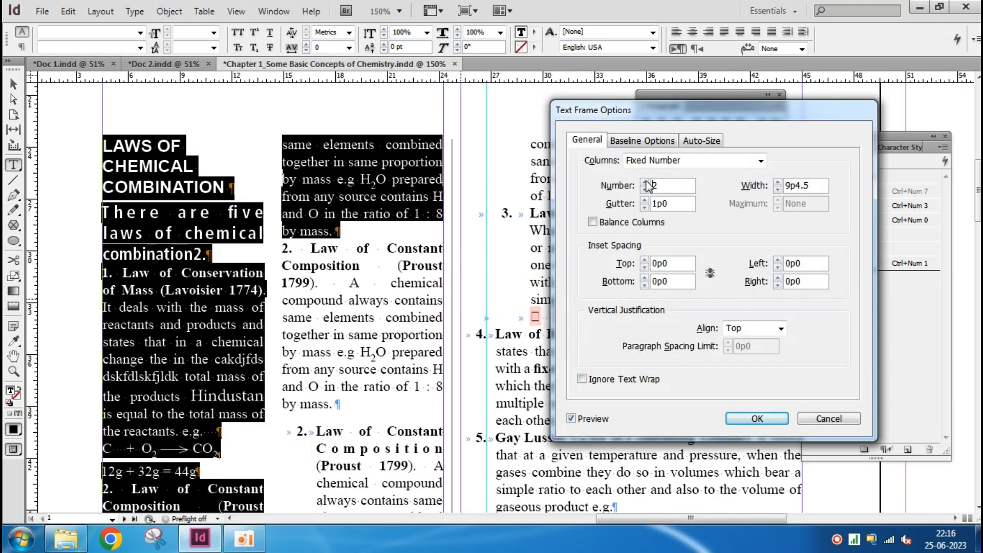
left_click(645, 182)
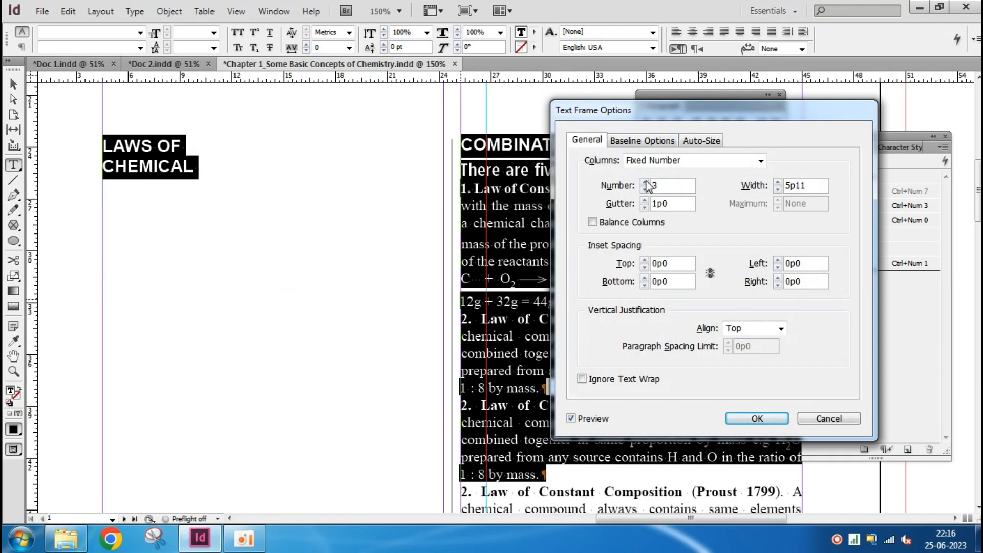
left_click(644, 190)
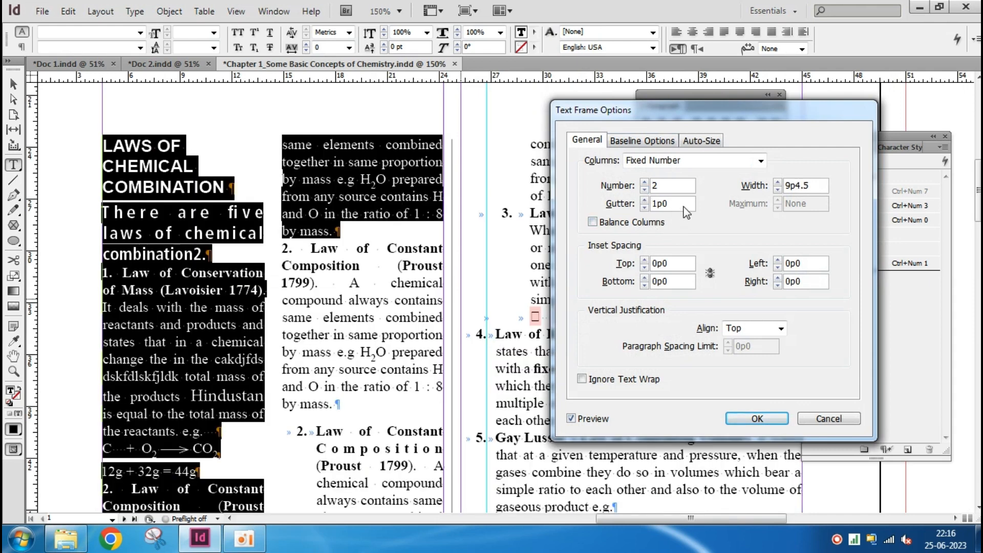
Set the gutter between the text frame's two columns to 0p0
left_click(660, 204)
type("0")
key("Tab")
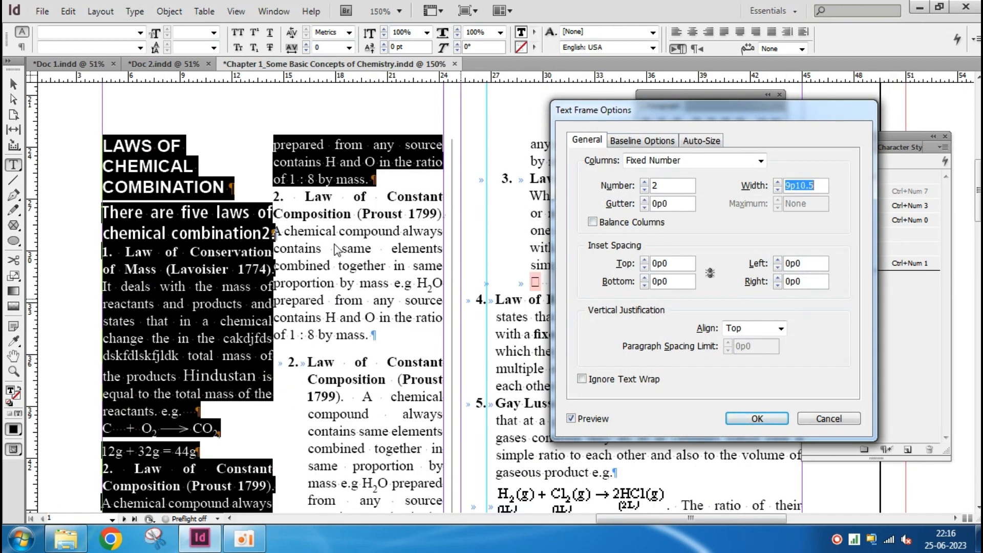
Increase the column gutter in small increments to 0p10 while previewing the spacing
left_click(645, 200)
left_click(645, 200)
left_click(645, 200)
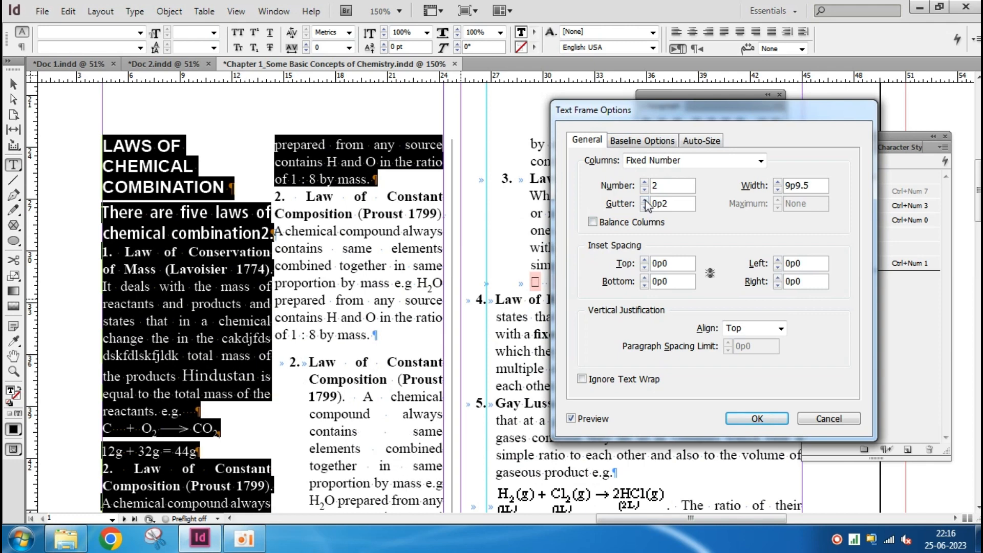
left_click(645, 200)
left_click(645, 200)
left_click(645, 200)
left_click(645, 200)
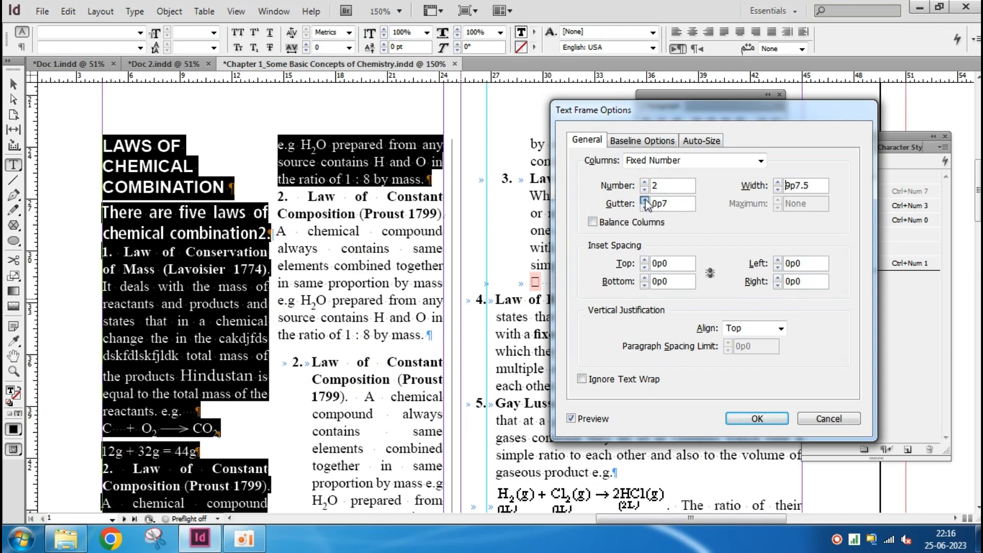
left_click(645, 201)
left_click(645, 200)
left_click(645, 200)
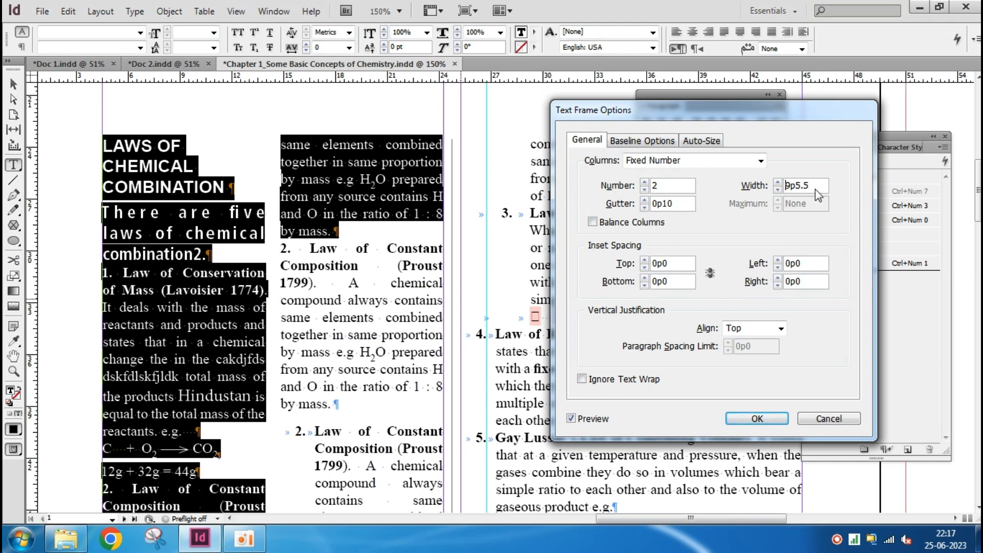
Set the column width to 8p0 and raise it in small increments to 9p6
left_click_drag(815, 185, 789, 186)
type("8p0")
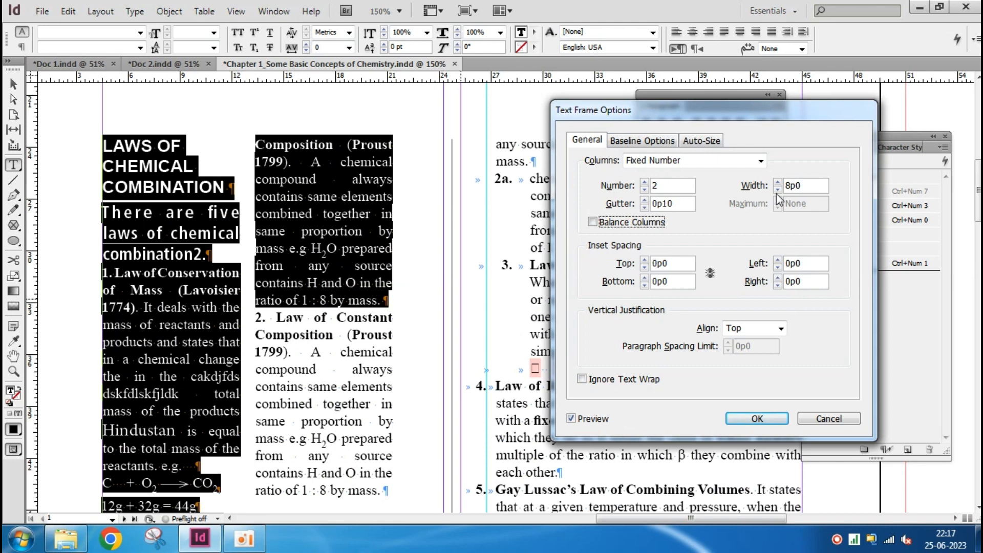
left_click(778, 183)
left_click(779, 183)
left_click(778, 183)
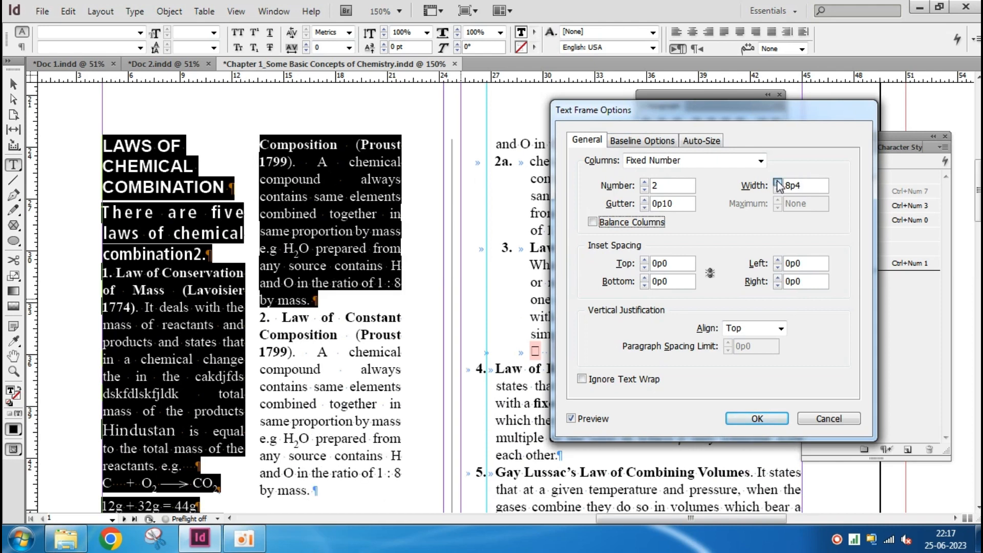
left_click(779, 183)
left_click(778, 183)
left_click(778, 182)
left_click(778, 182)
left_click(778, 183)
left_click(778, 182)
left_click(779, 182)
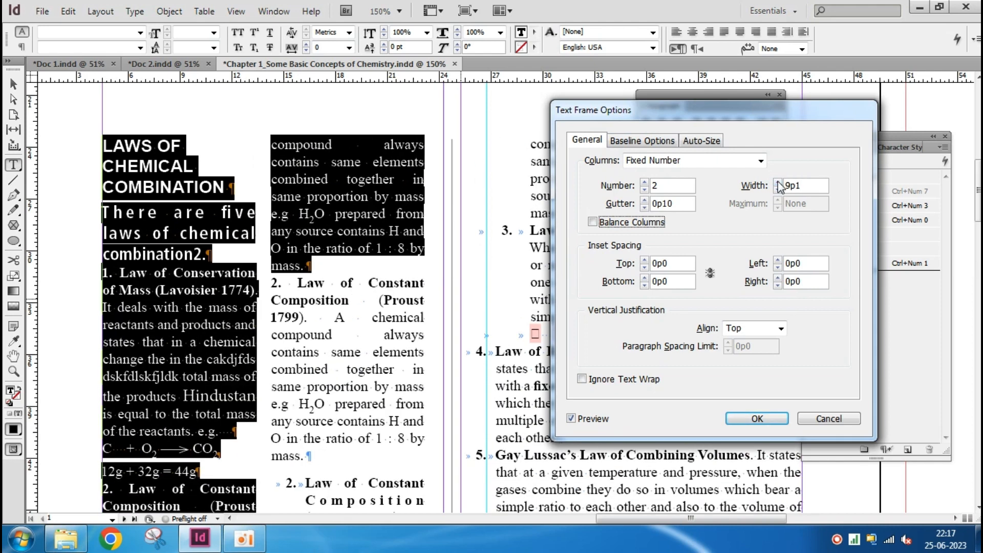
left_click(778, 182)
left_click(778, 183)
left_click(778, 182)
left_click(778, 183)
left_click(778, 182)
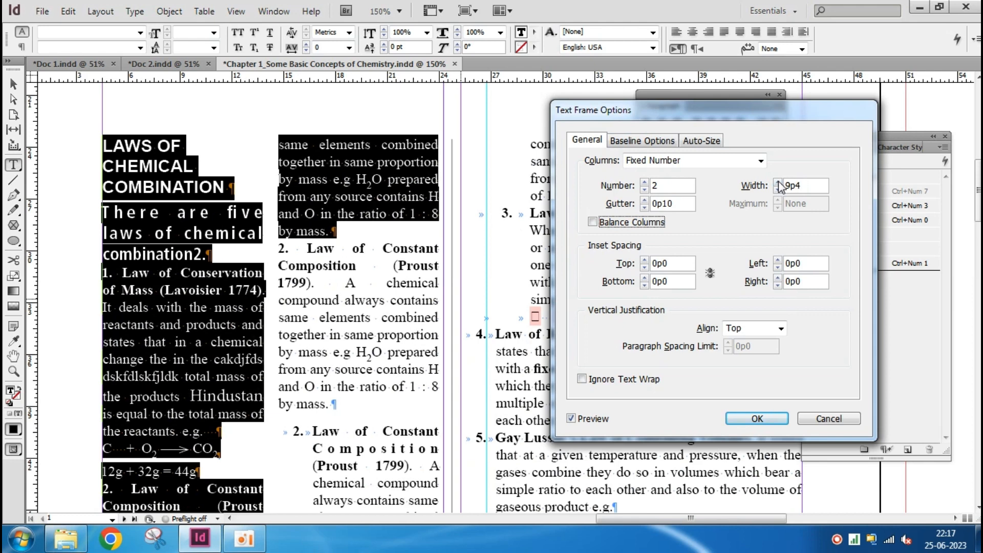
left_click(778, 182)
left_click(778, 183)
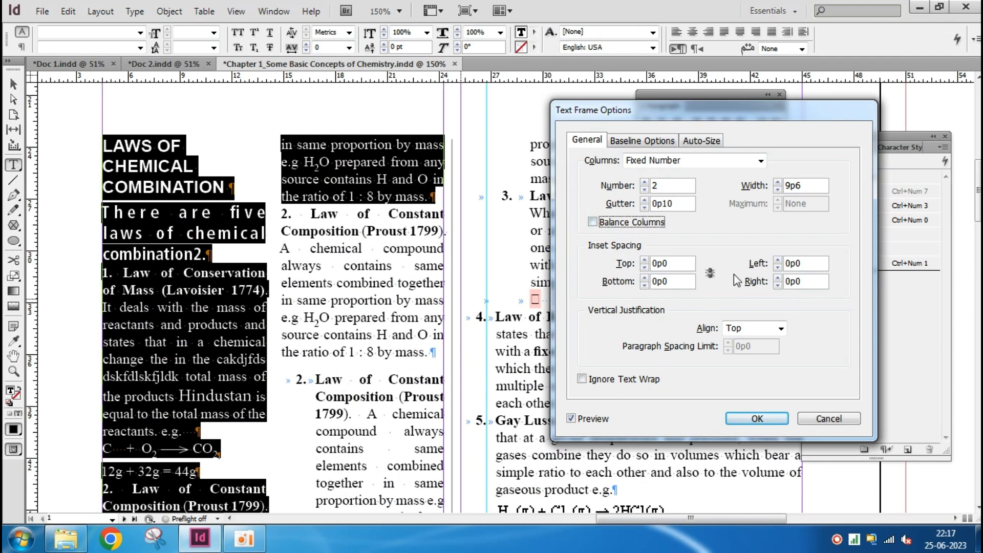
Raise the text frame's top inset spacing in small increments while previewing the shift, finishing at 2p0
left_click(644, 260)
left_click(644, 259)
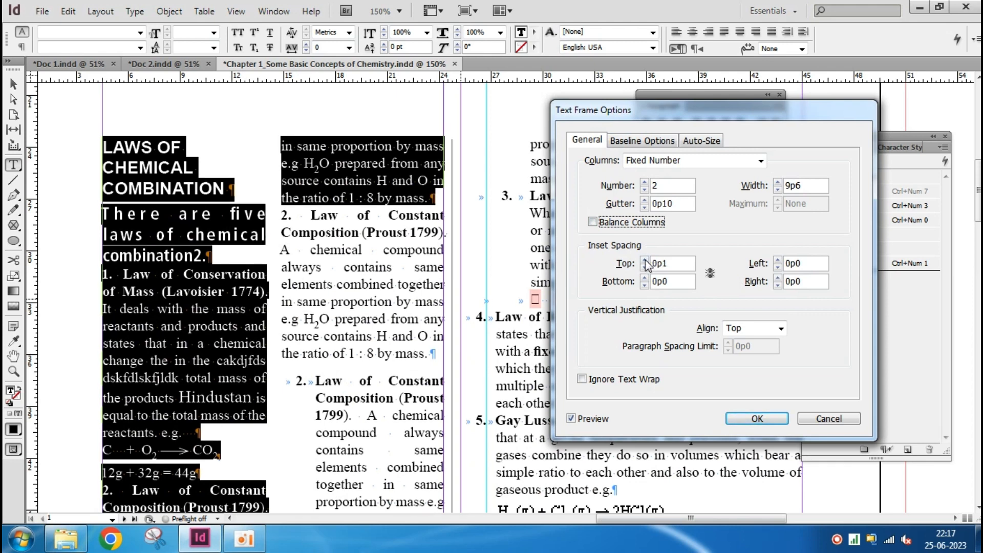
left_click(644, 260)
left_click(645, 259)
left_click(644, 260)
left_click(645, 260)
left_click(644, 259)
left_click(645, 259)
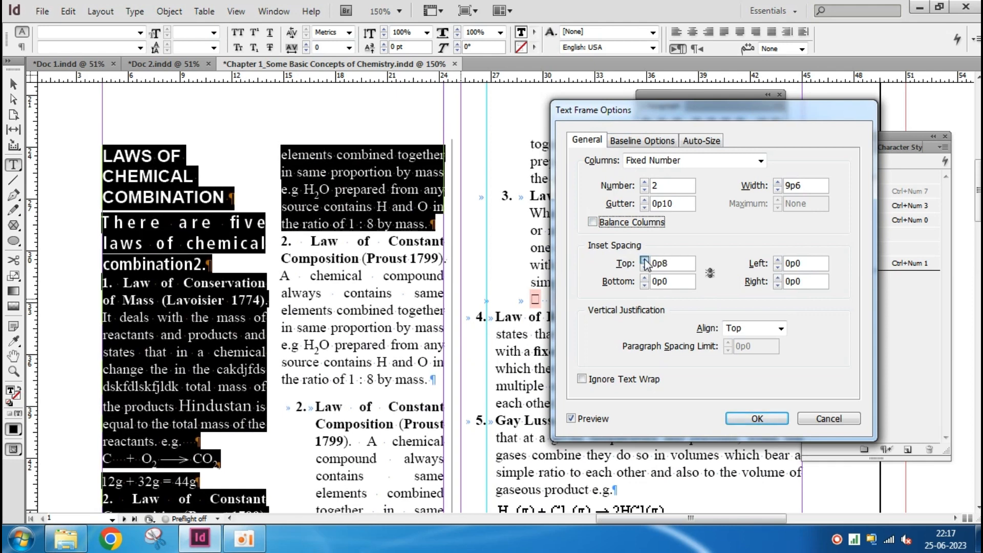
left_click(644, 260)
left_click(645, 259)
left_click(644, 259)
double_click(645, 259)
double_click(645, 260)
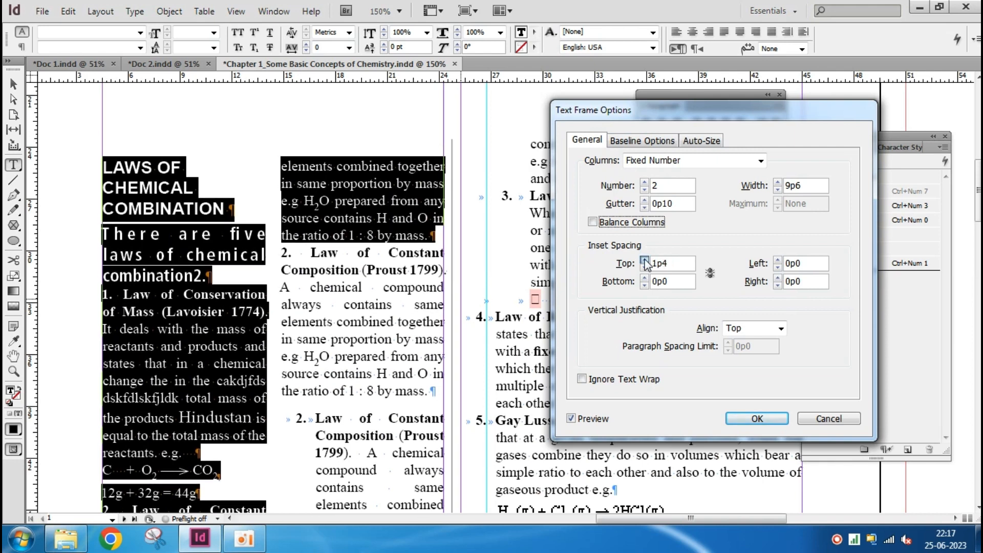
double_click(645, 260)
left_click(645, 259)
double_click(644, 260)
double_click(645, 260)
left_click(644, 259)
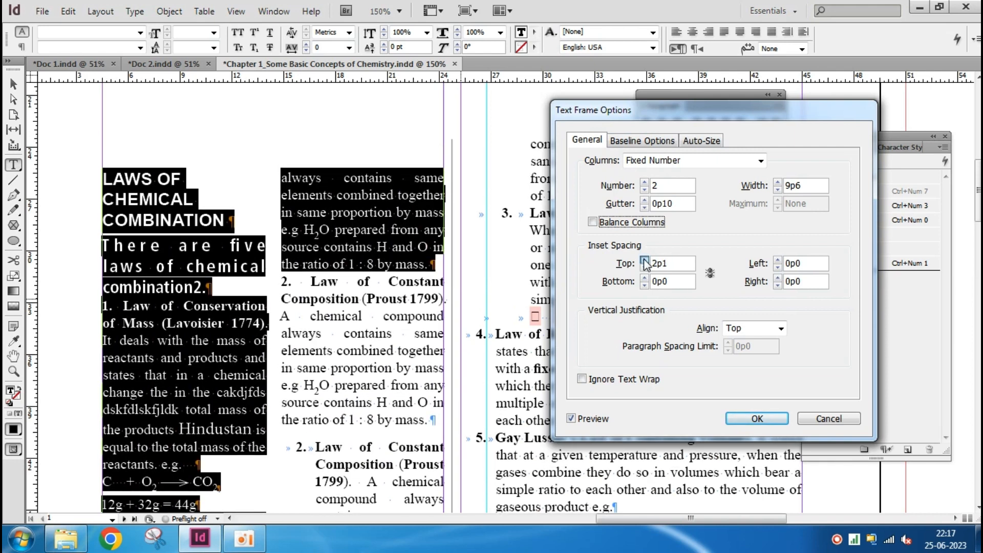
double_click(644, 260)
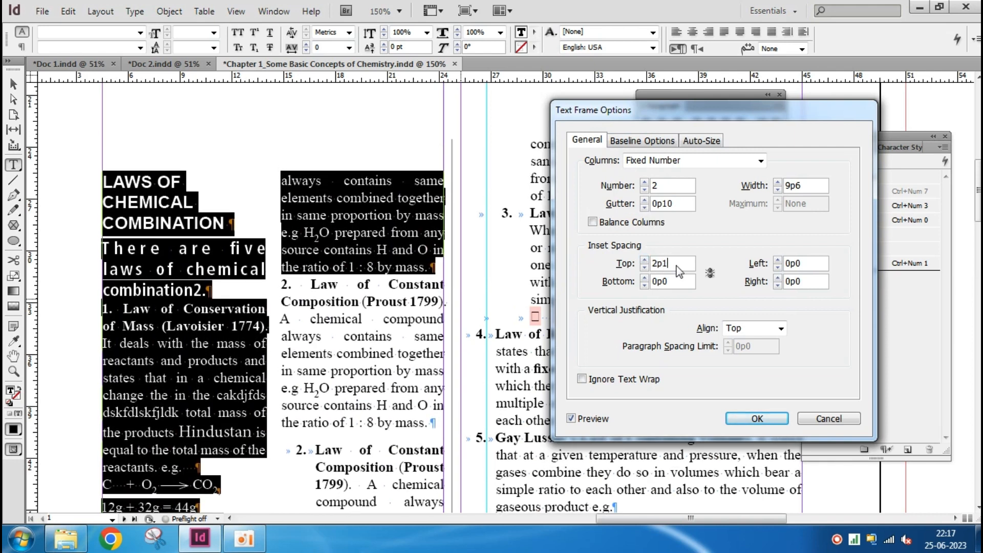
key("Tab")
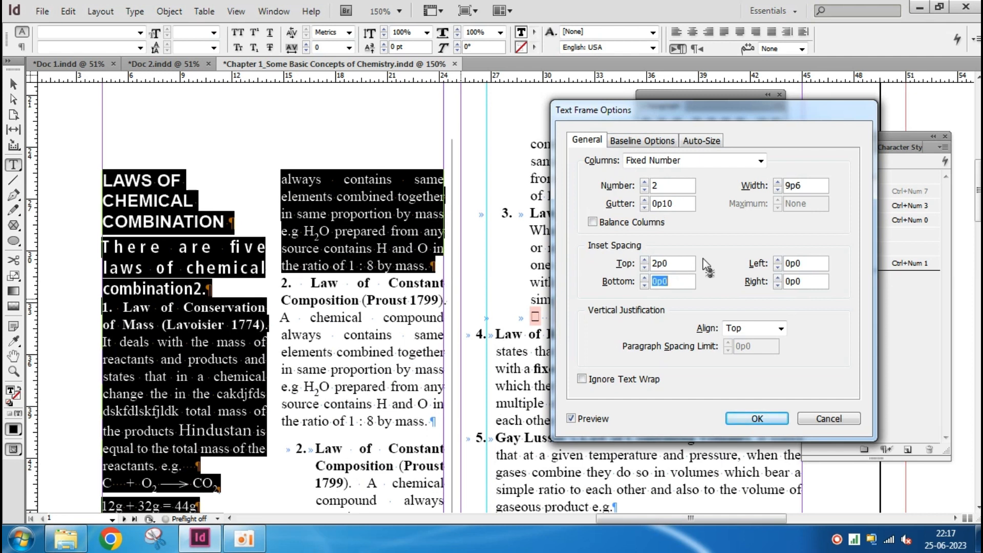
Check the vertical justification choices, keep the alignment at Top and apply the text frame options
left_click(765, 332)
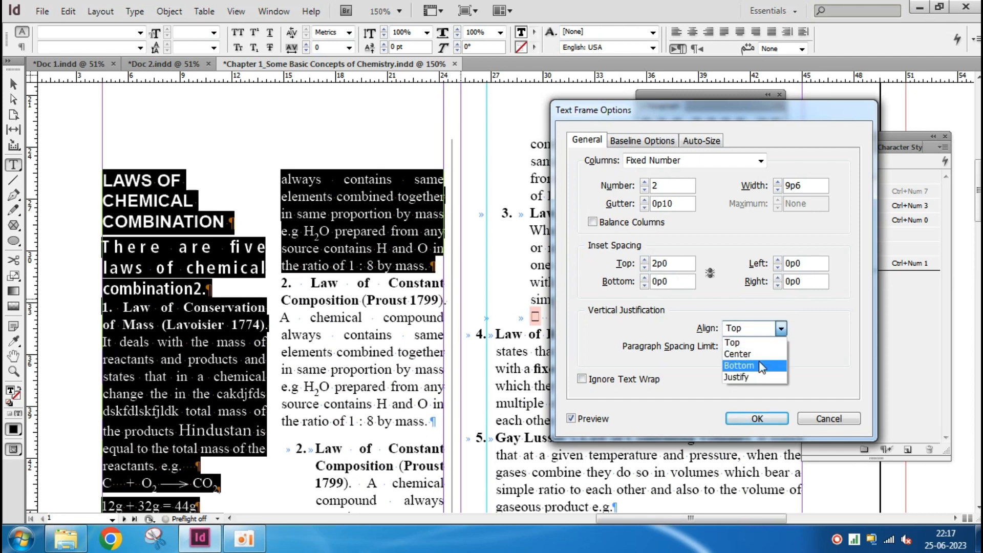
left_click(767, 342)
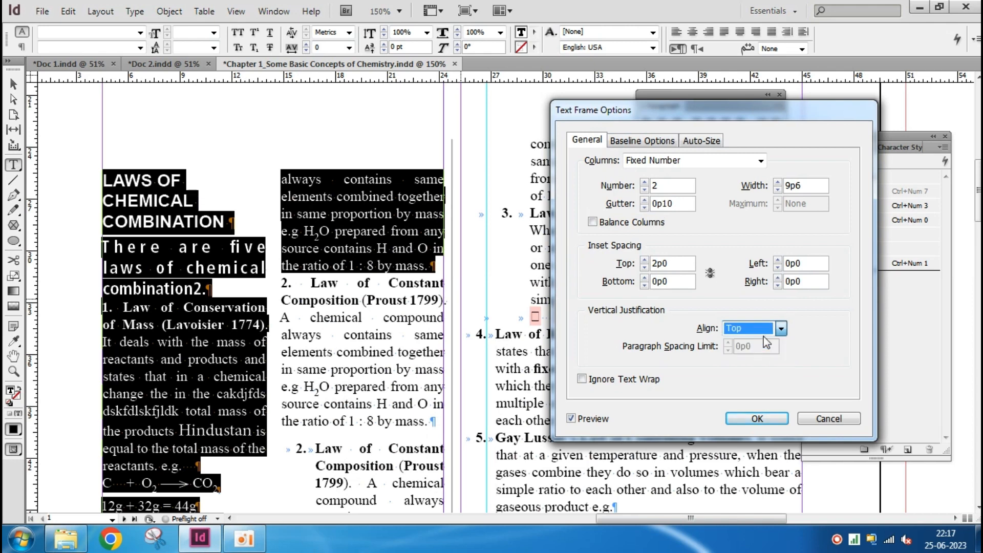
left_click(756, 419)
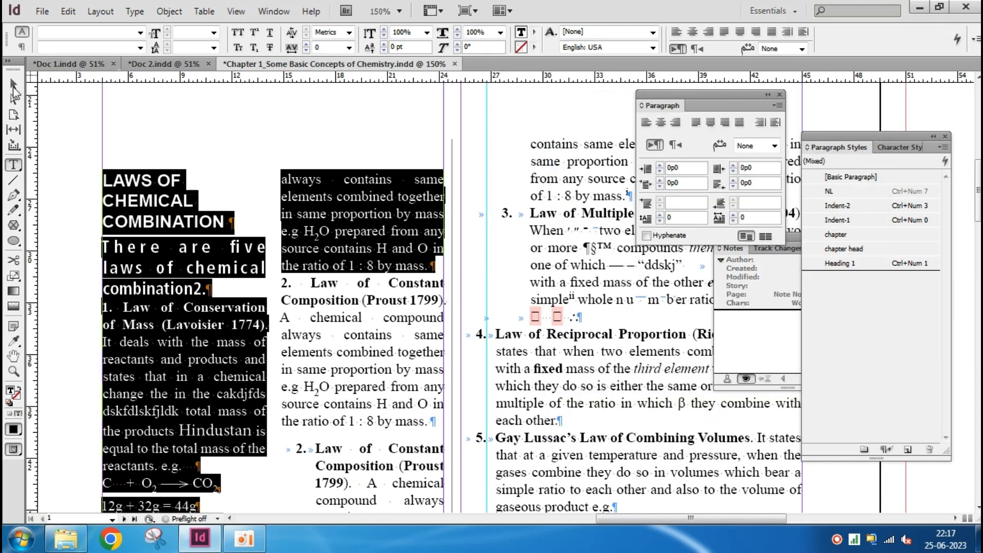
Select the LAWS OF CHEMICAL COMBINATION text frame and close the floating Paragraph, Paragraph Styles and Notes panels
left_click(15, 86)
left_click(174, 218)
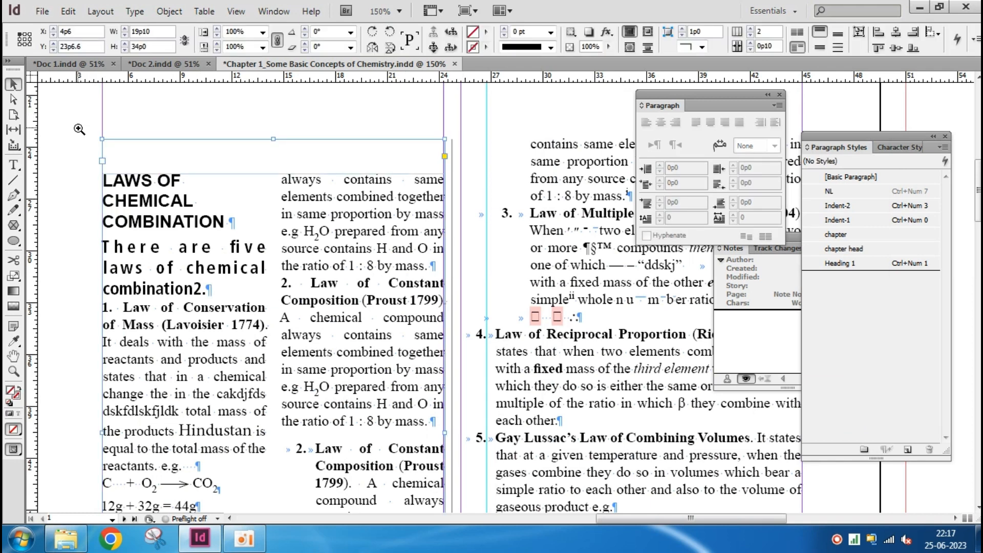
left_click_drag(76, 119, 479, 335)
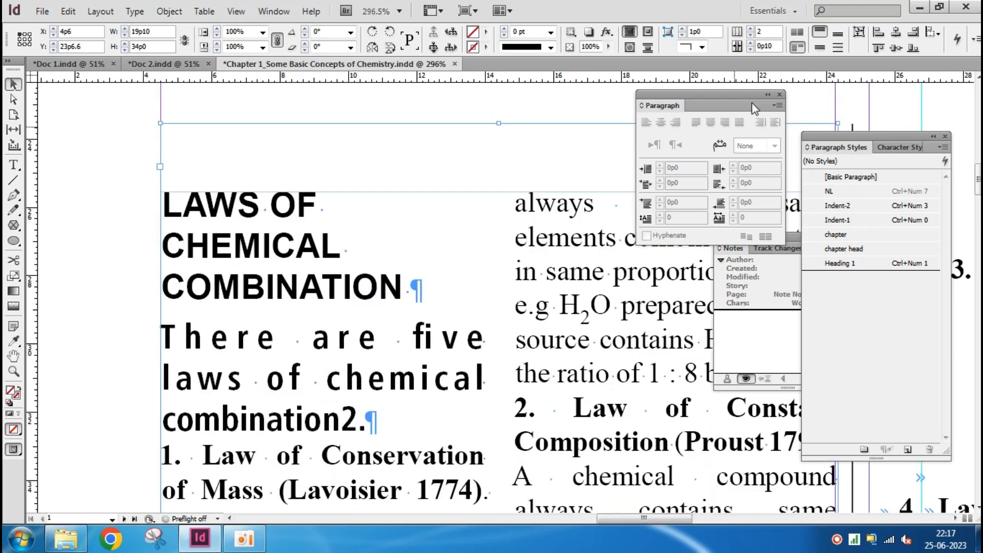
left_click(779, 94)
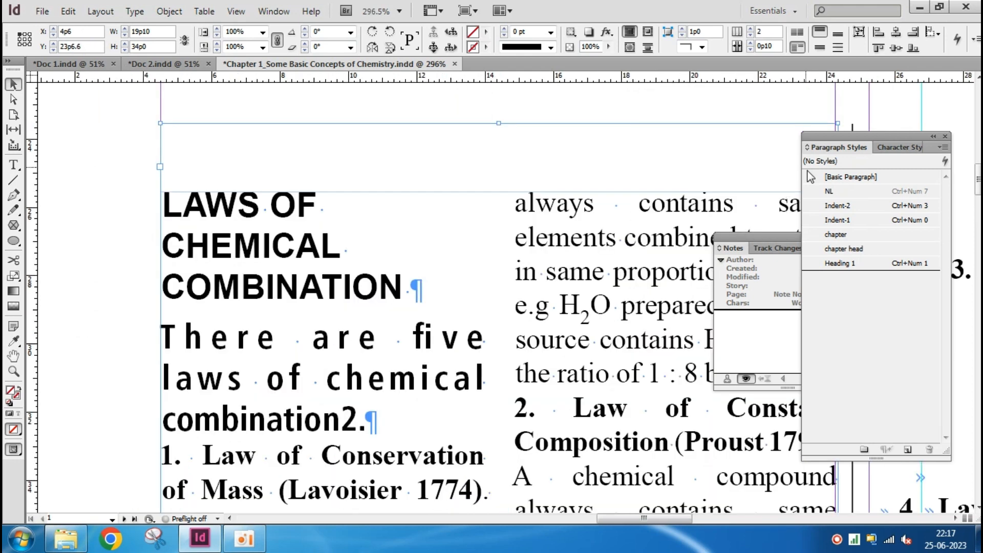
left_click(946, 137)
left_click(857, 237)
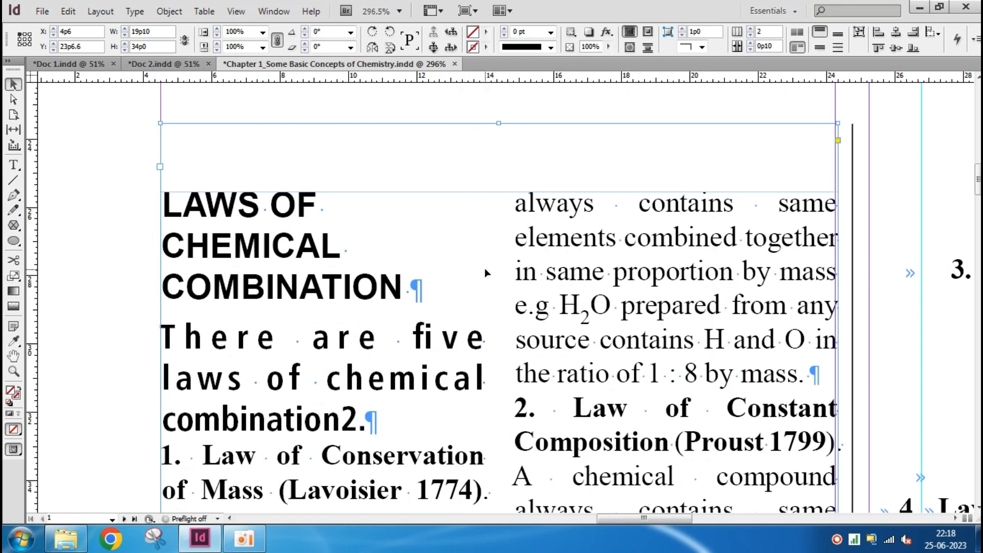
Reopen Text Frame Options for the selected frame and lower the top inset spacing in small increments to 0p0
key("ctrl+b")
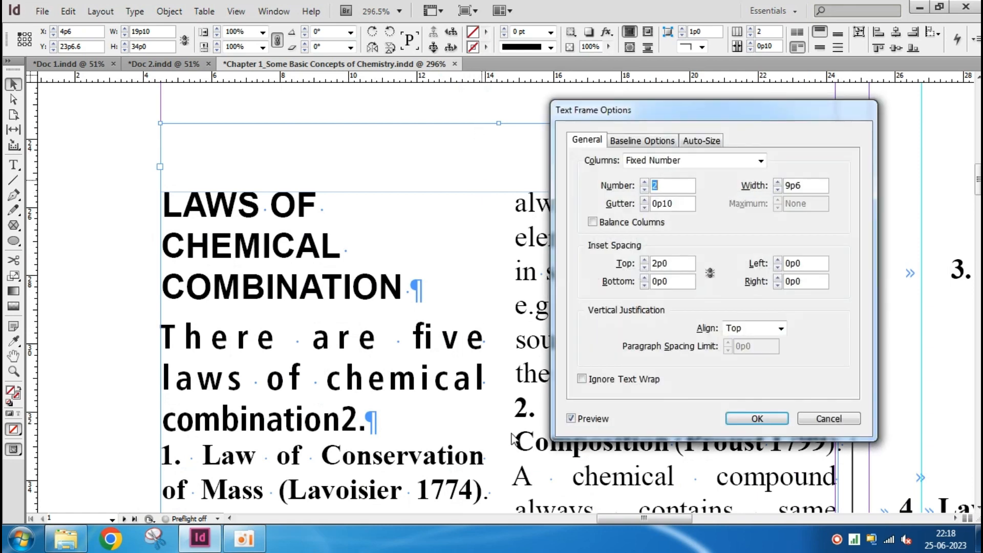
left_click_drag(725, 118, 782, 219)
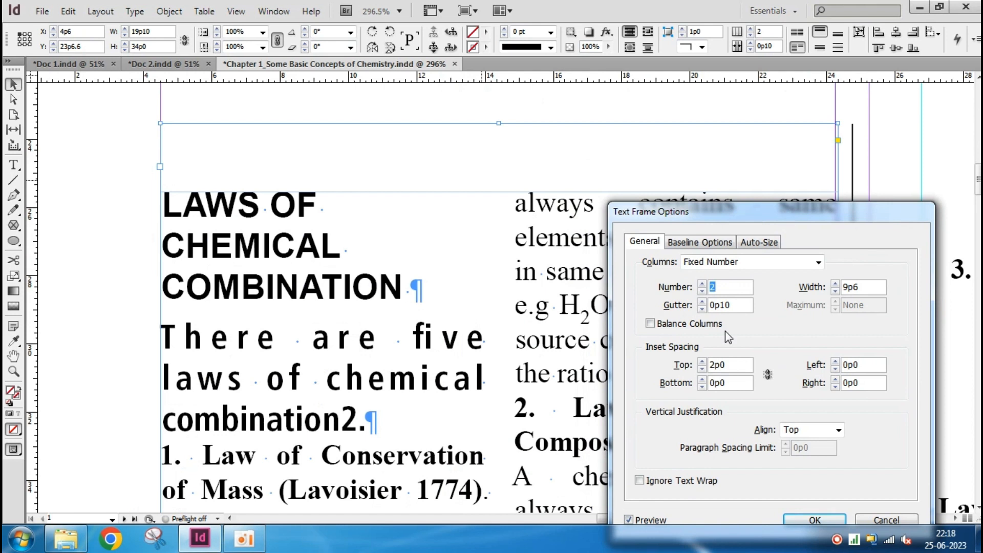
left_click(702, 369)
left_click(701, 369)
left_click(702, 369)
left_click(702, 369)
left_click(702, 369)
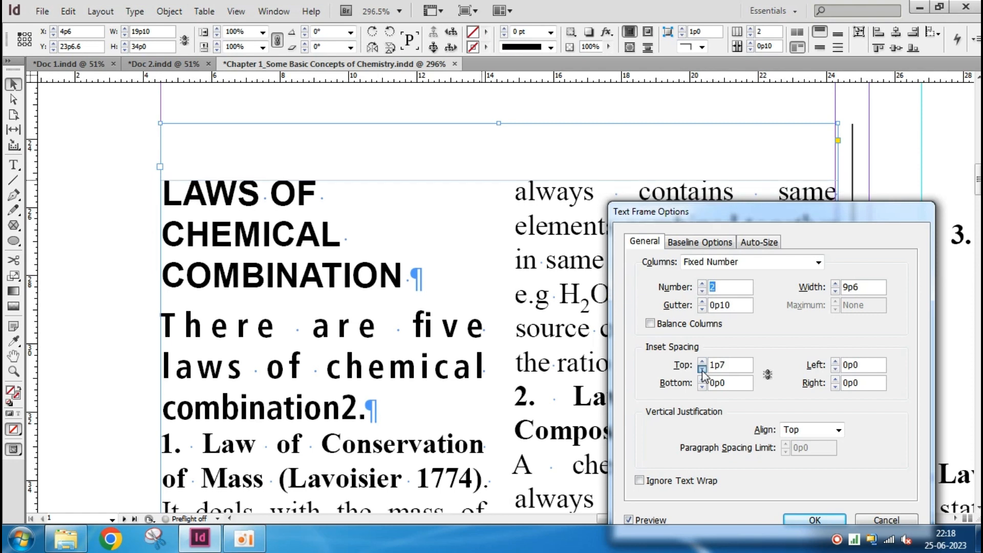
left_click(702, 369)
left_click(701, 369)
left_click(702, 369)
left_click(702, 369)
left_click(702, 369)
left_click(701, 369)
left_click(702, 369)
left_click(702, 369)
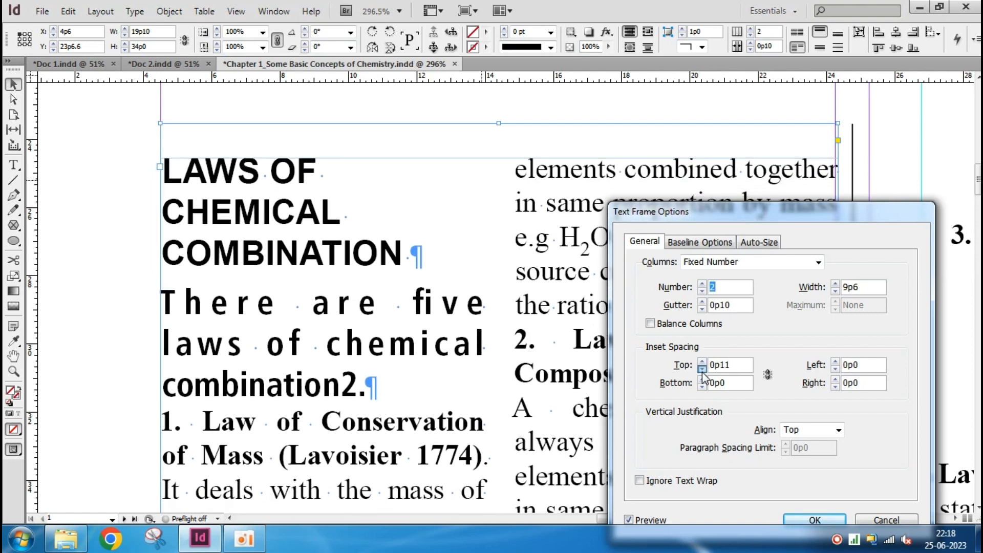
left_click(702, 369)
left_click(702, 369)
left_click(702, 369)
left_click(702, 369)
left_click(702, 369)
left_click(701, 369)
left_click(702, 369)
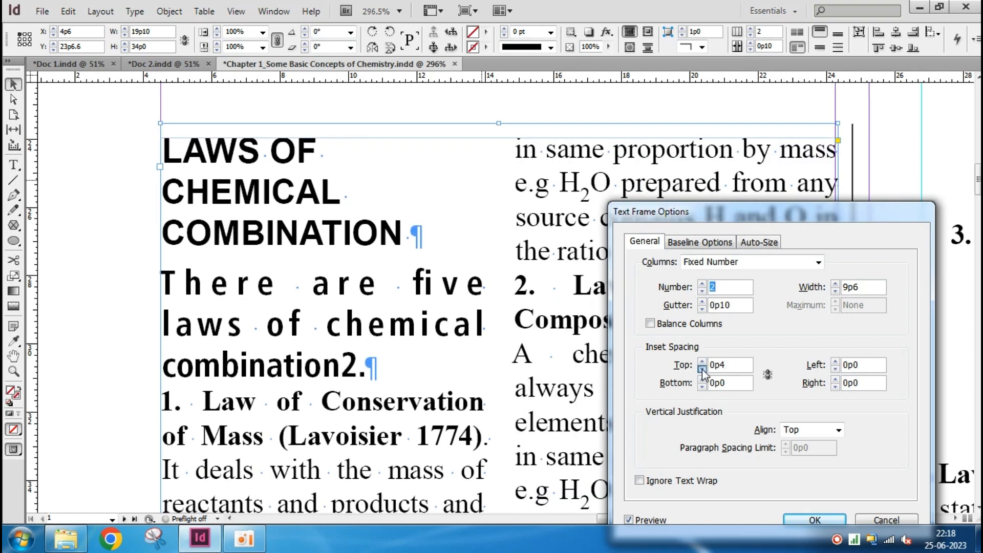
left_click(702, 369)
left_click(702, 369)
left_click(702, 369)
left_click(701, 369)
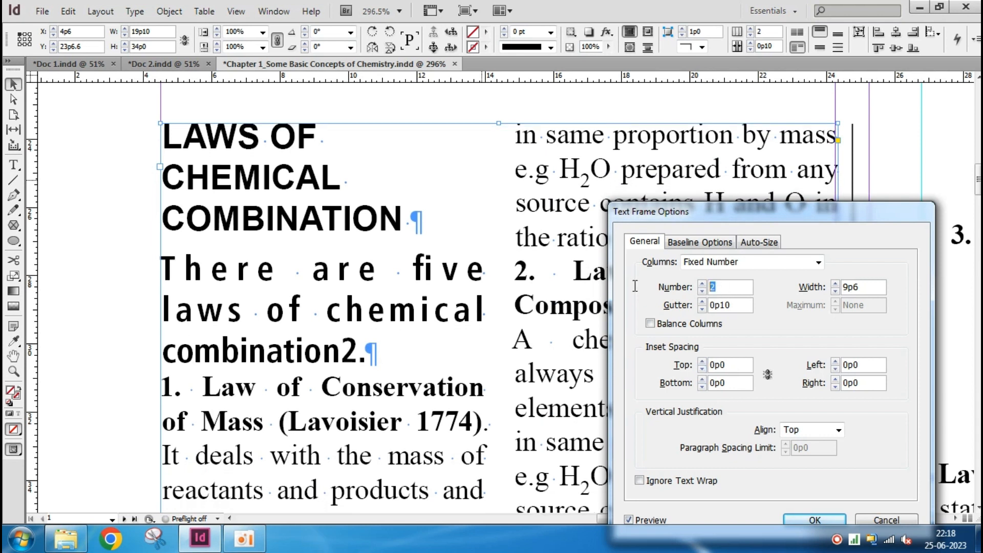
Try to set the text frame's number of columns to 0
type("0")
key("Tab")
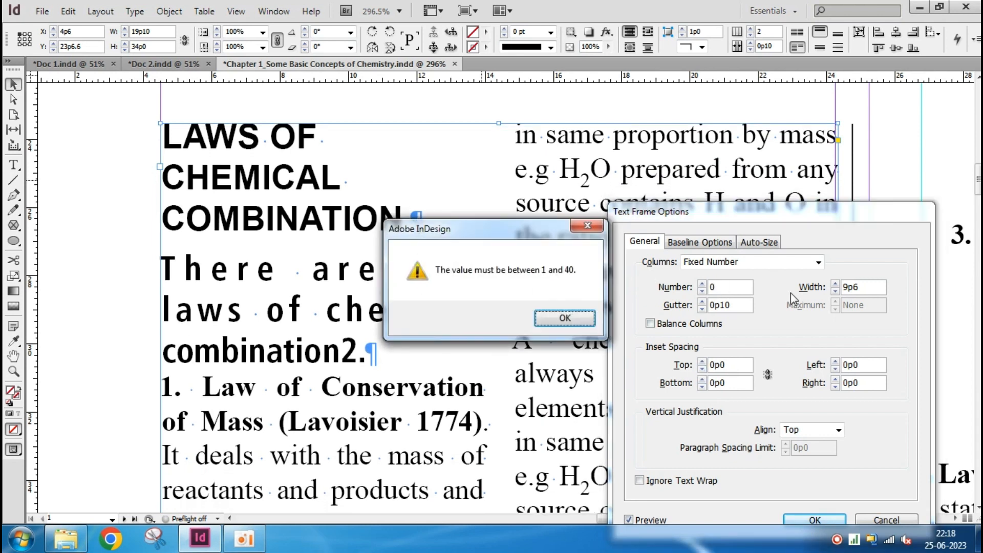
left_click(563, 314)
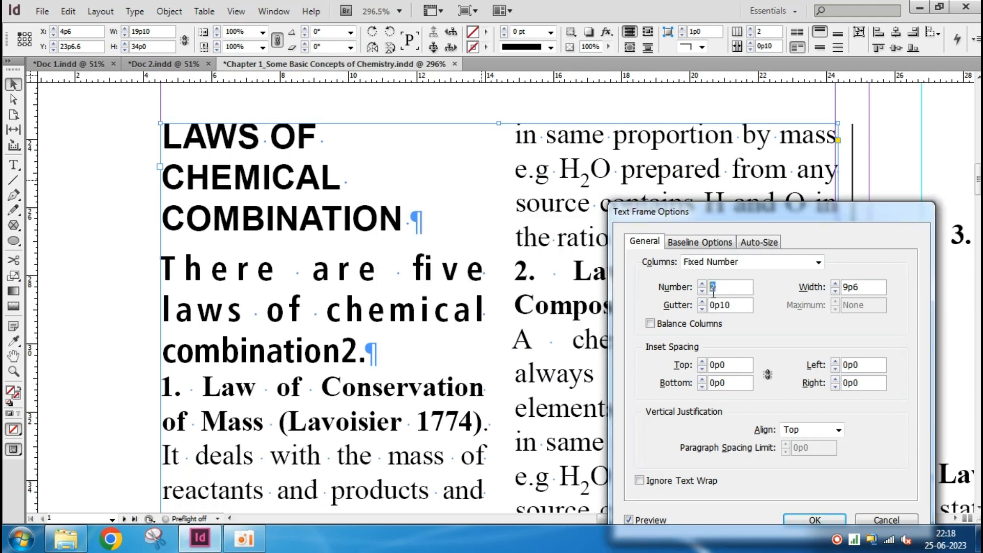
Set the text frame to 1 column with a 0p0 gutter and apply the options
type("1")
key("Tab")
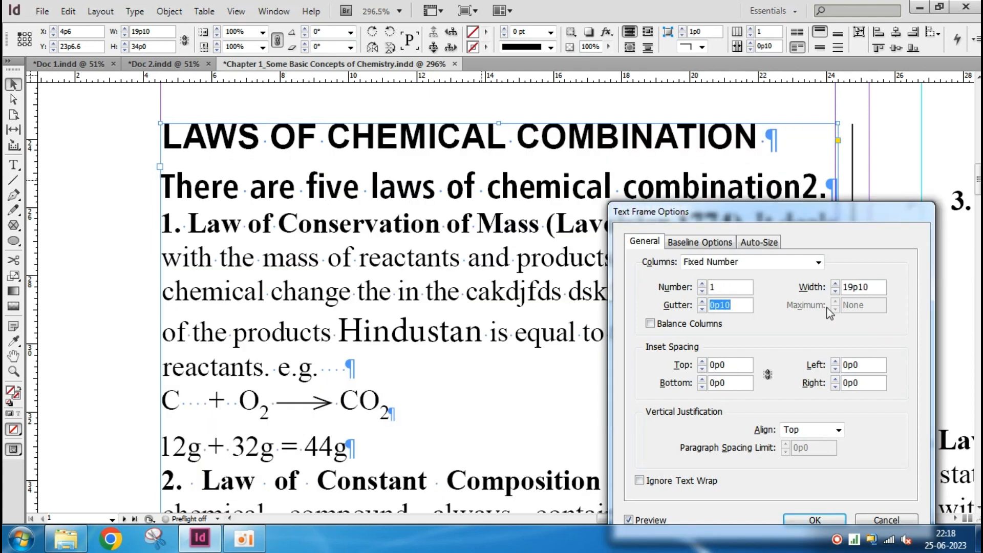
type("0")
key("Tab")
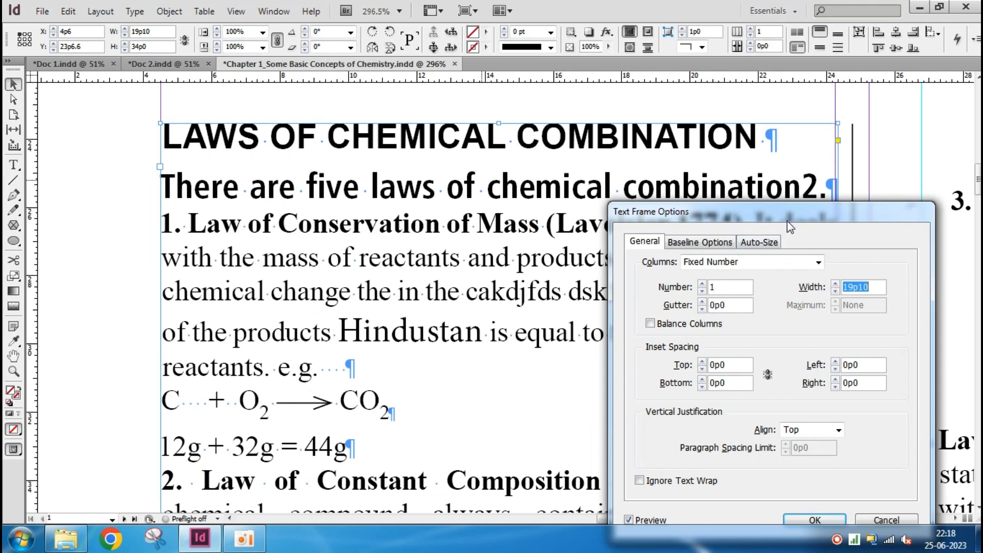
left_click_drag(794, 213, 759, 240)
left_click_drag(649, 239, 608, 146)
left_click(739, 454)
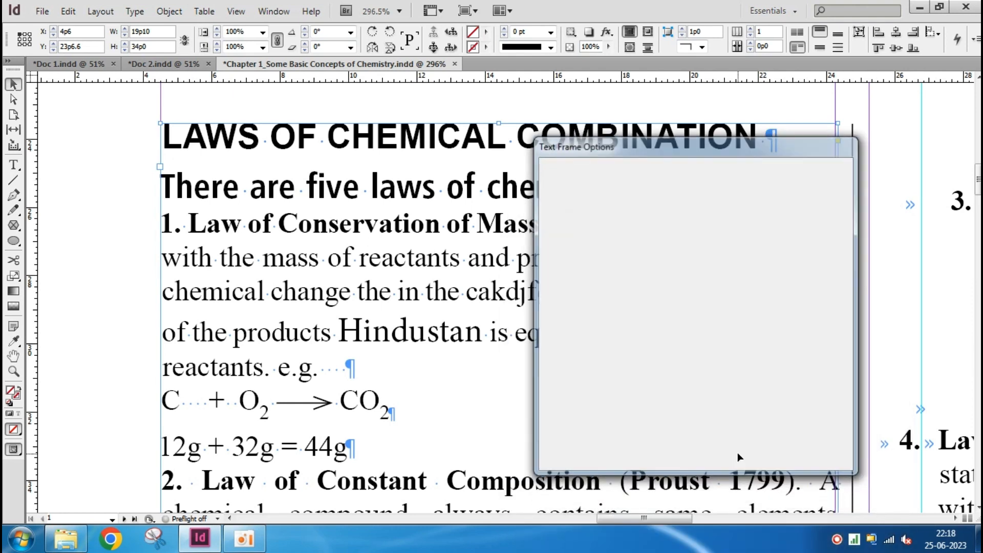
Reopen Text Frame Options and review the first baseline and baseline grid settings before returning to the general settings
scroll(491, 256, "down", 3)
scroll(358, 263, "right", 3)
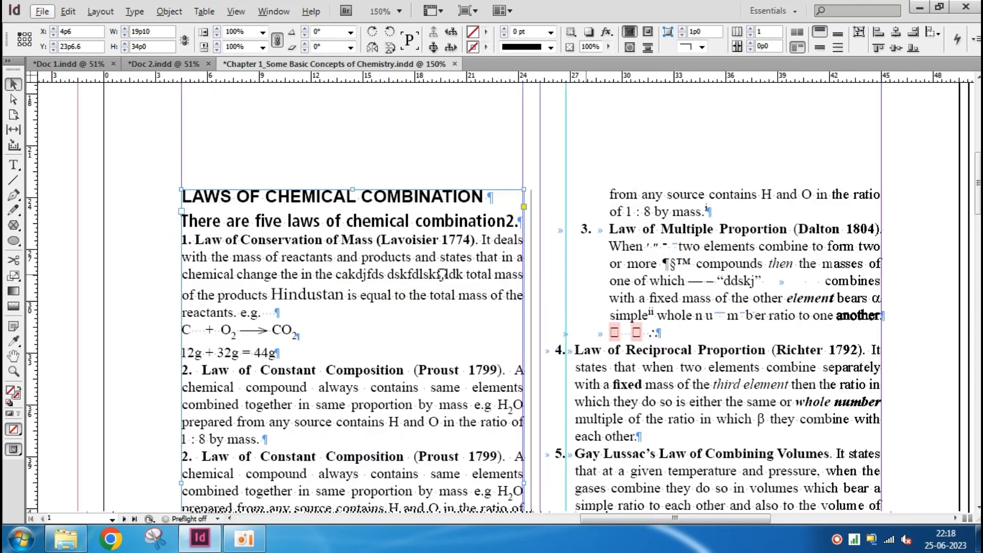
scroll(258, 261, "up", 1)
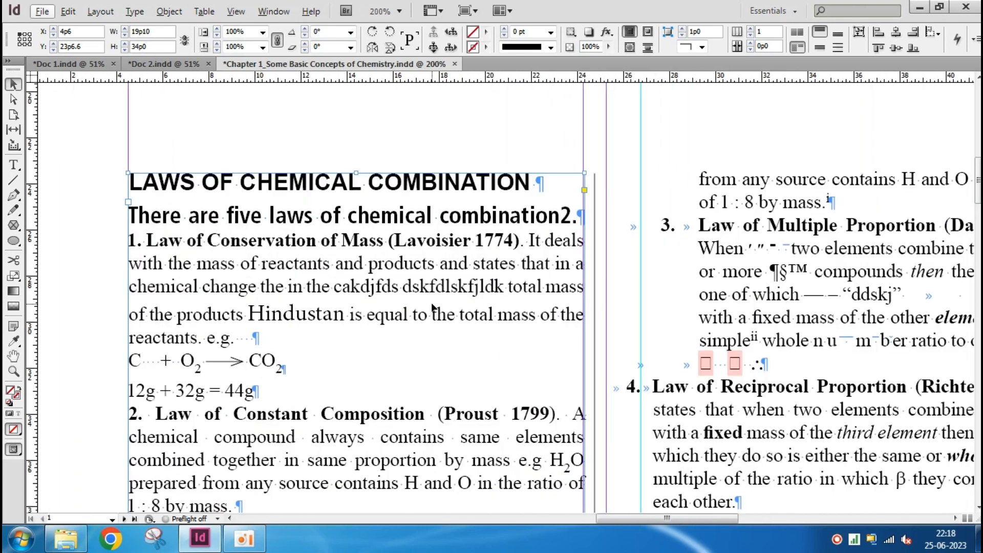
key("ctrl+b")
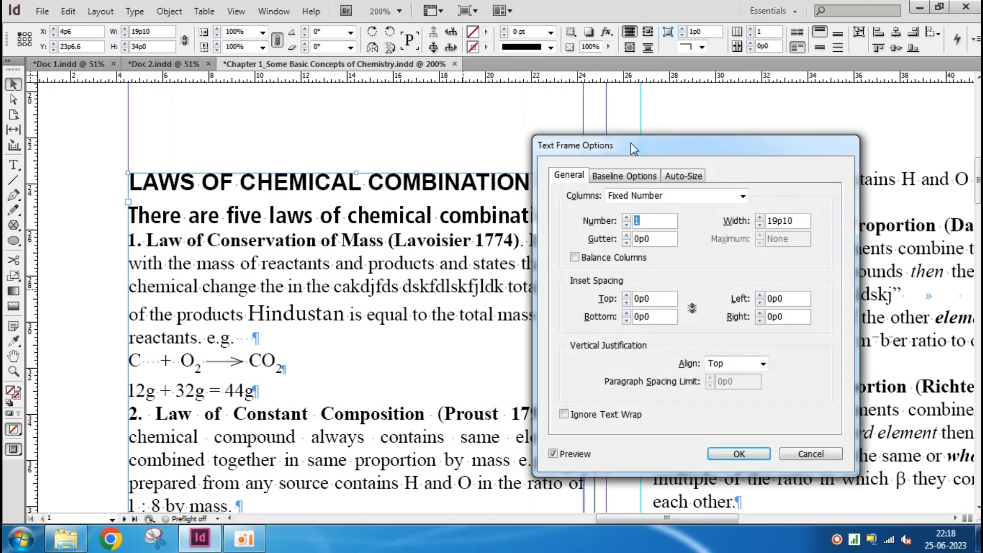
left_click(622, 177)
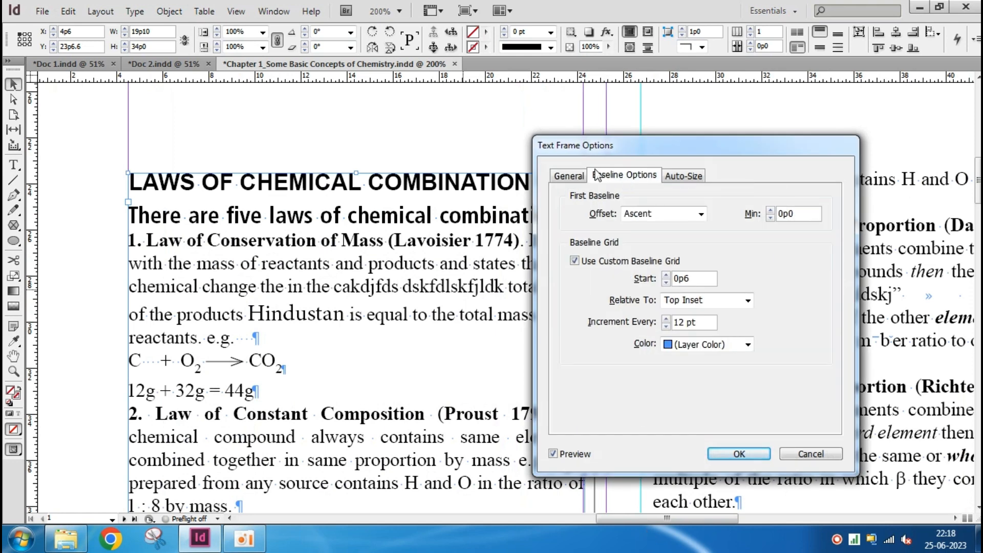
left_click(572, 175)
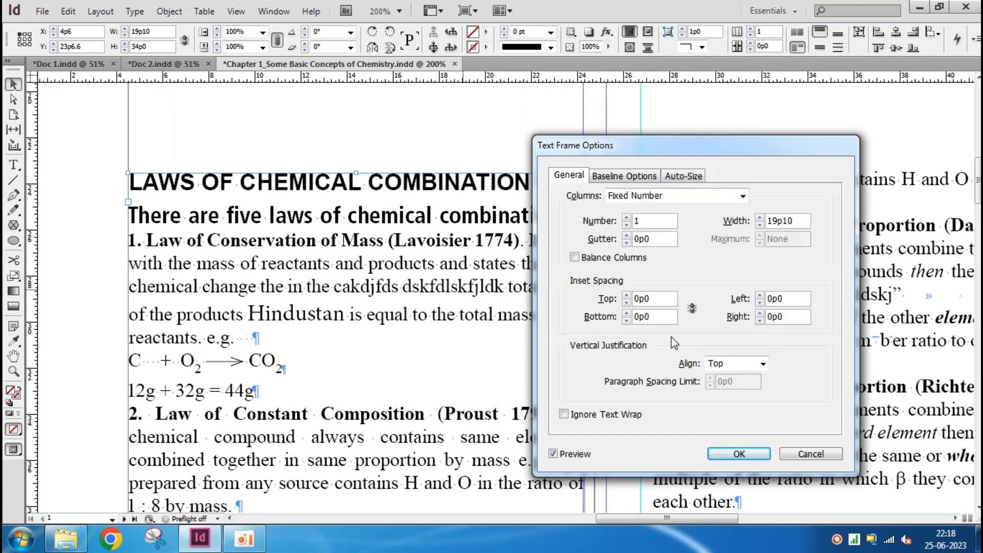
Preview the Center vertical alignment for the text frame, then choose Bottom and apply it
left_click(744, 364)
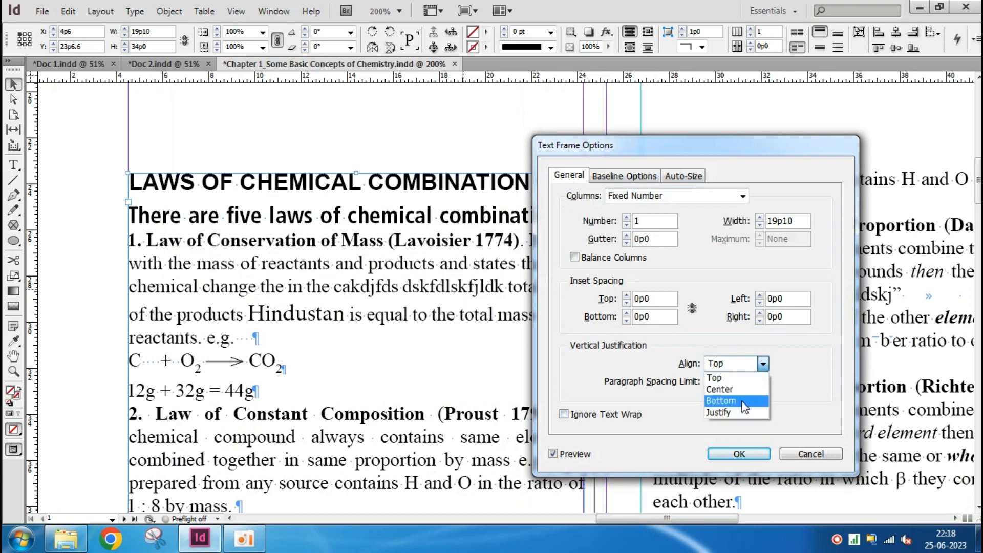
left_click(741, 389)
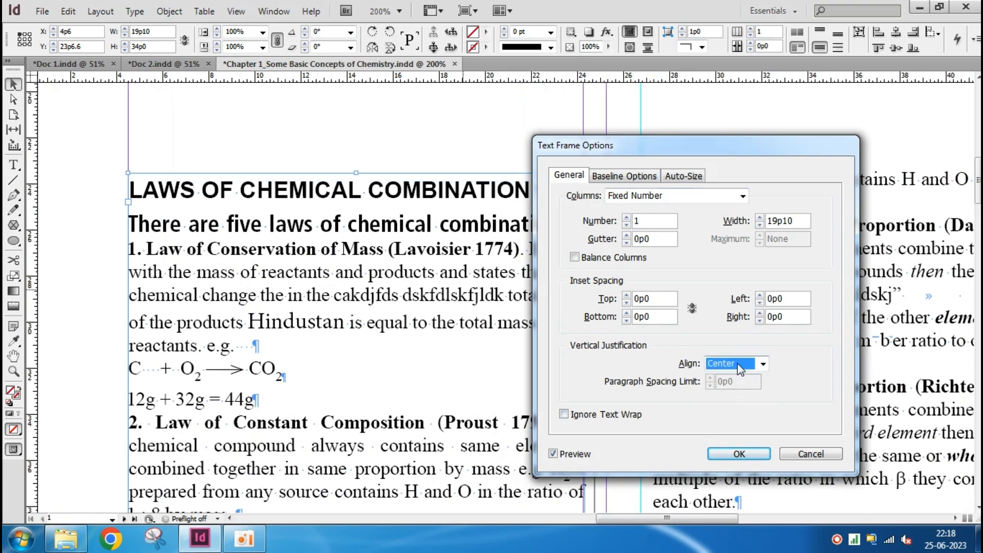
left_click(739, 364)
left_click(742, 404)
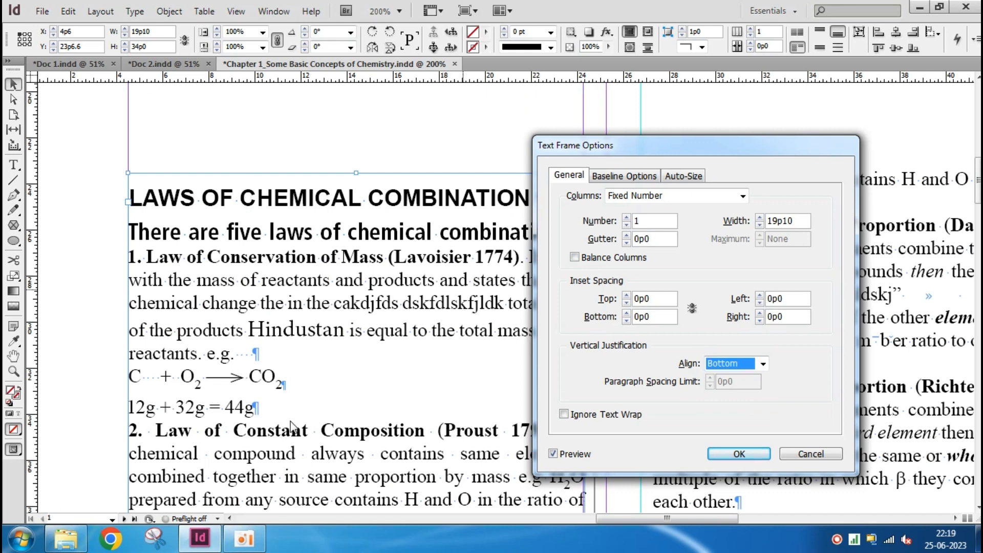
left_click(739, 453)
Set the text frame's vertical justification to Top in Text Frame Options and apply it
scroll(307, 392, "down", 15)
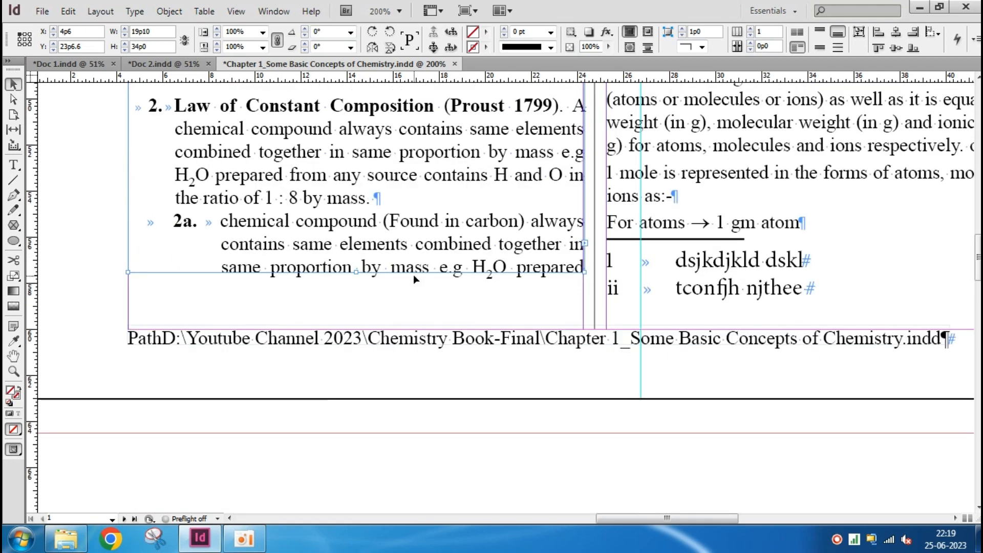
key("ctrl+b")
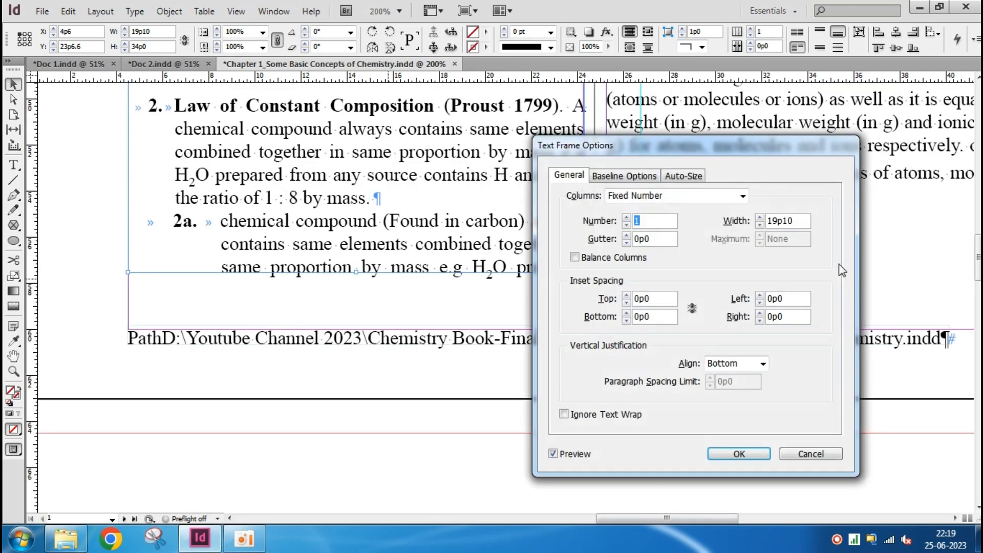
left_click(737, 365)
left_click(737, 377)
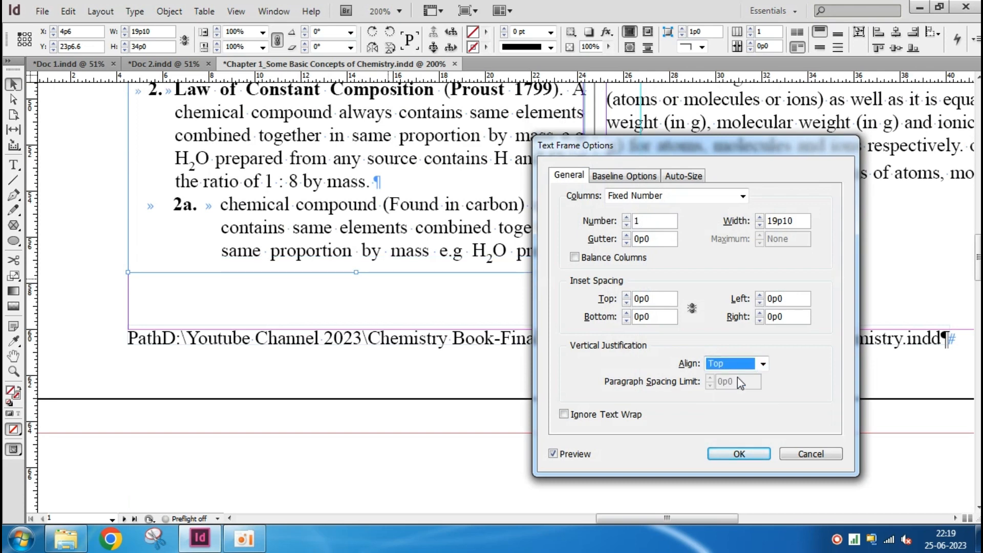
left_click(739, 454)
Open the baseline settings in the frame's Text Frame Options and move the dialog clear of the text
scroll(360, 381, "up", 3)
scroll(361, 381, "up", 15)
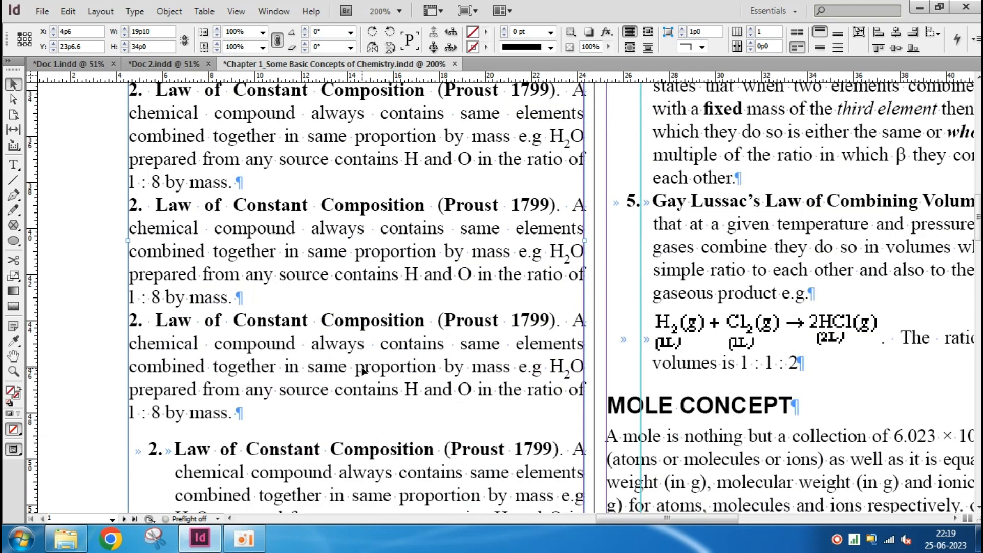
scroll(362, 369, "up", 3)
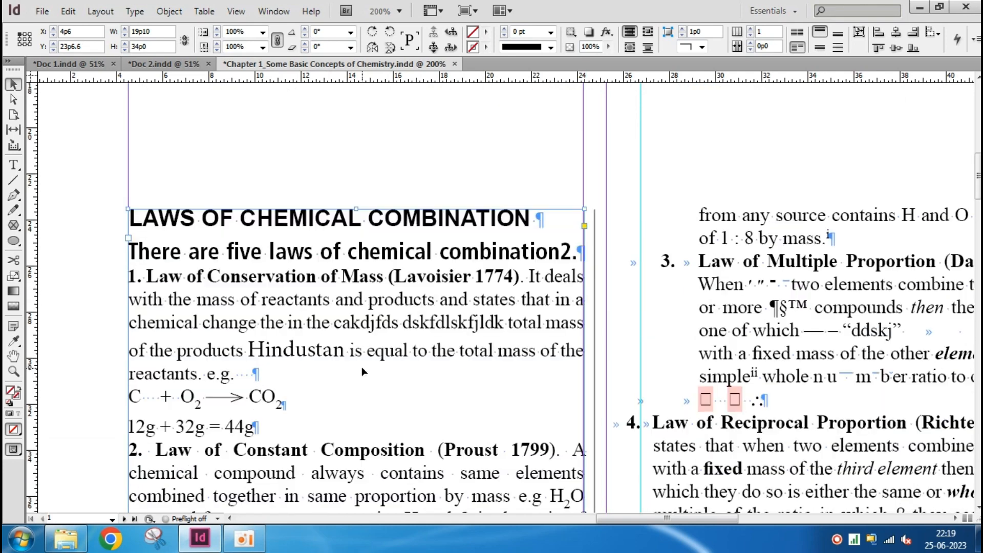
key("ctrl+b")
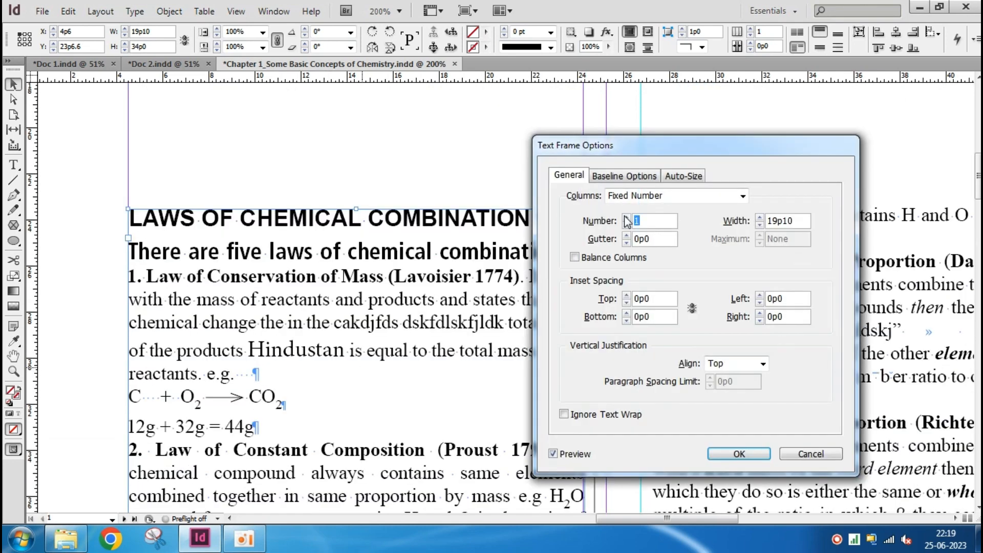
left_click(632, 177)
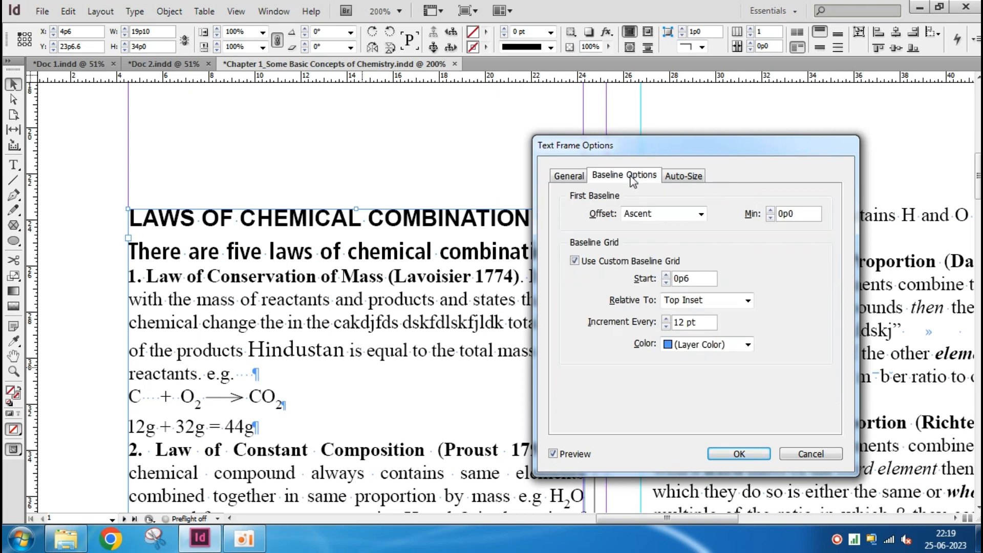
left_click_drag(696, 154, 773, 124)
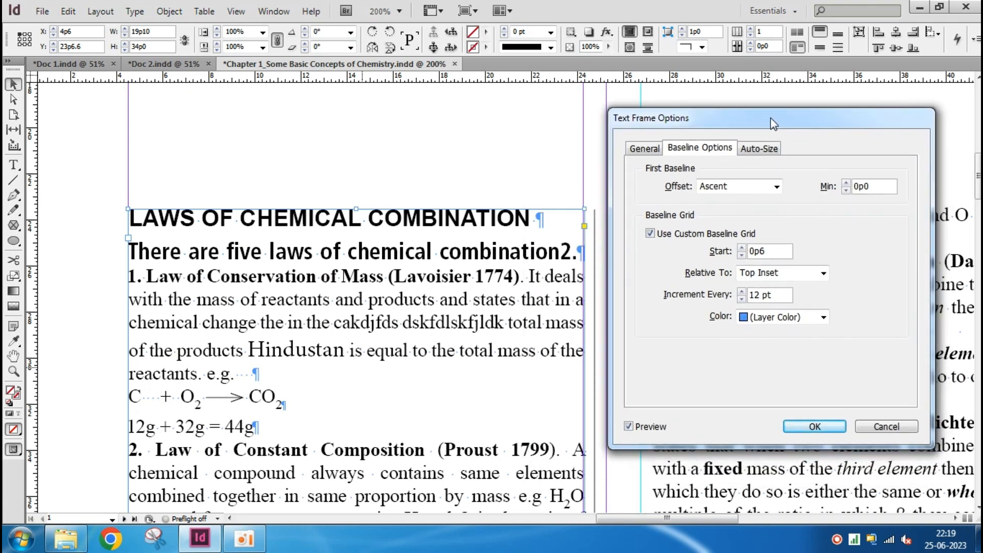
Set the first baseline offset to Cap Height and raise its minimum to 2p2
left_click(747, 189)
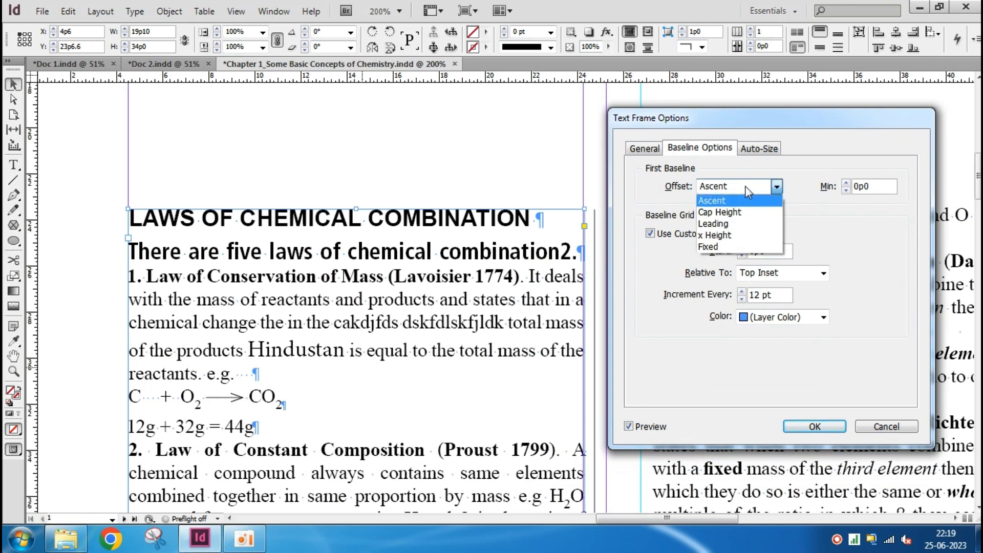
left_click(756, 218)
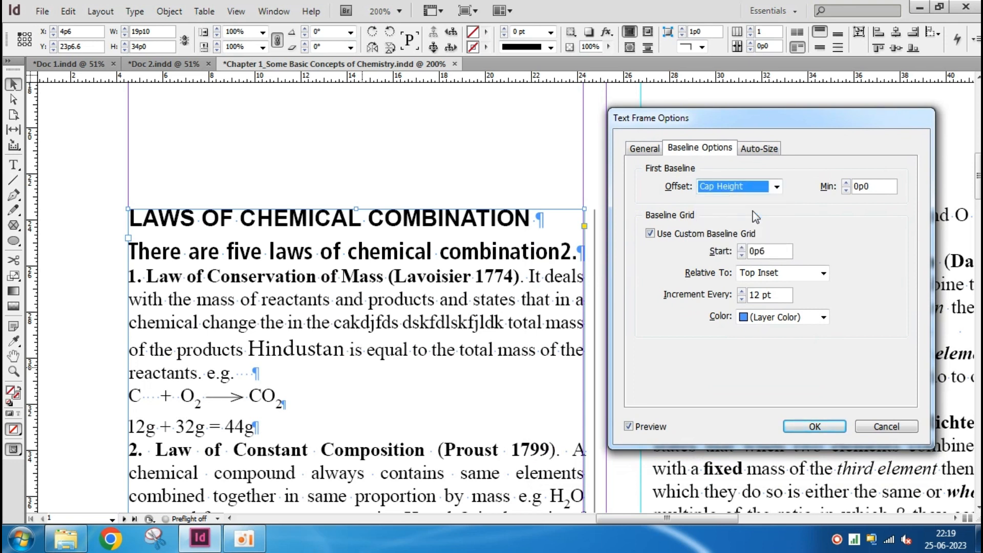
left_click(846, 183)
left_click(846, 183)
left_click(846, 183)
left_click(846, 183)
left_click(847, 183)
left_click(846, 184)
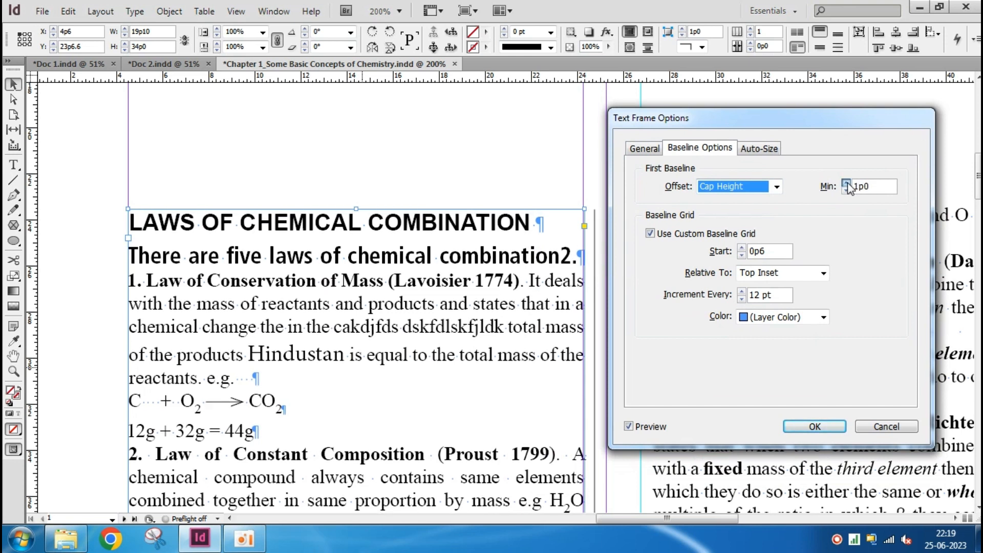
left_click(846, 184)
left_click(846, 184)
left_click(846, 183)
left_click(846, 183)
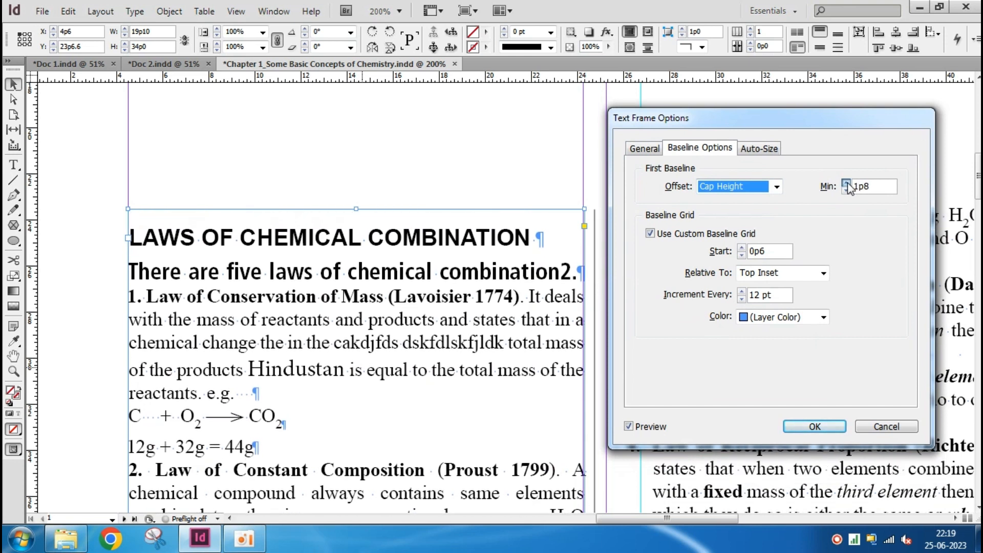
left_click(846, 183)
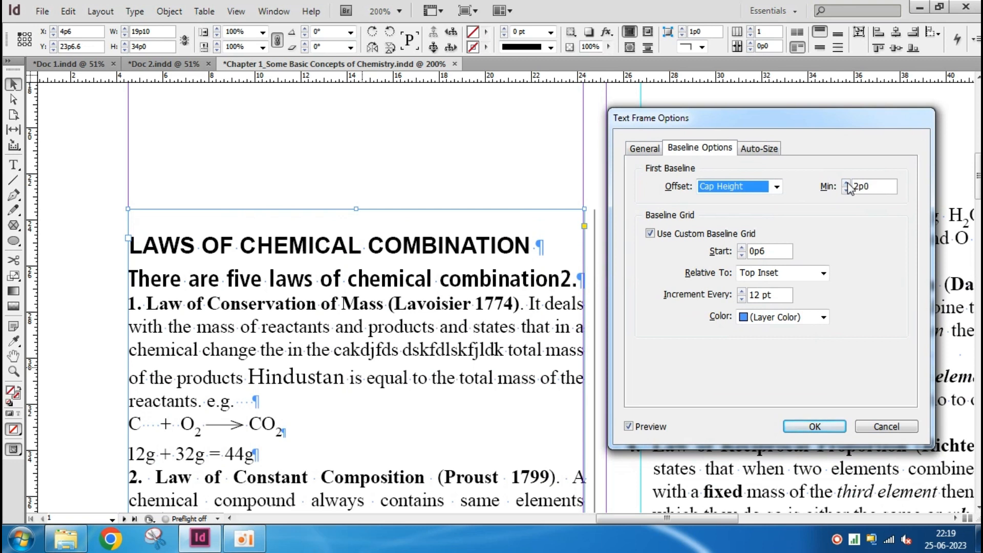
left_click(846, 184)
left_click(846, 183)
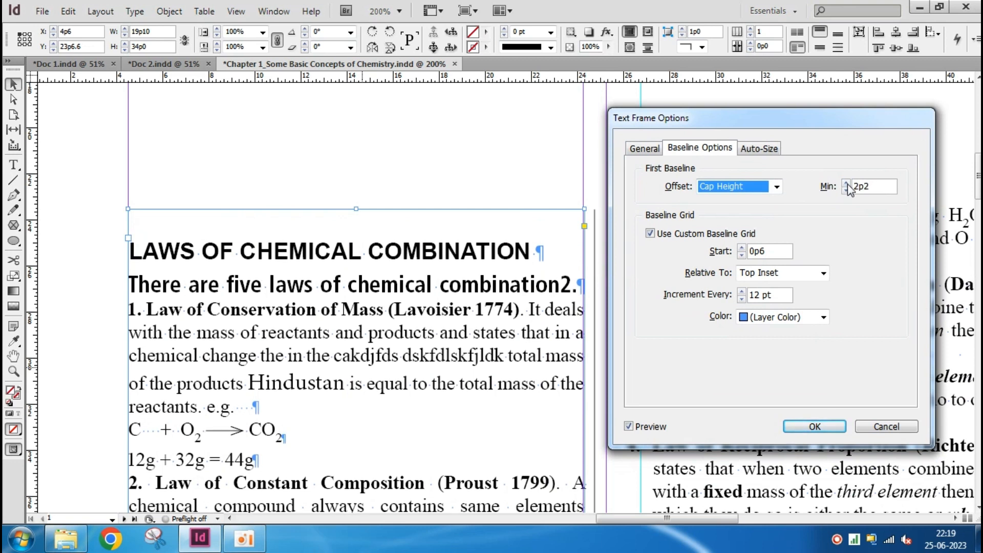
Set the custom baseline grid's start to 0p0 and toggle the custom grid off and back on
left_click(742, 254)
left_click(742, 254)
left_click(742, 254)
left_click(742, 255)
left_click(650, 234)
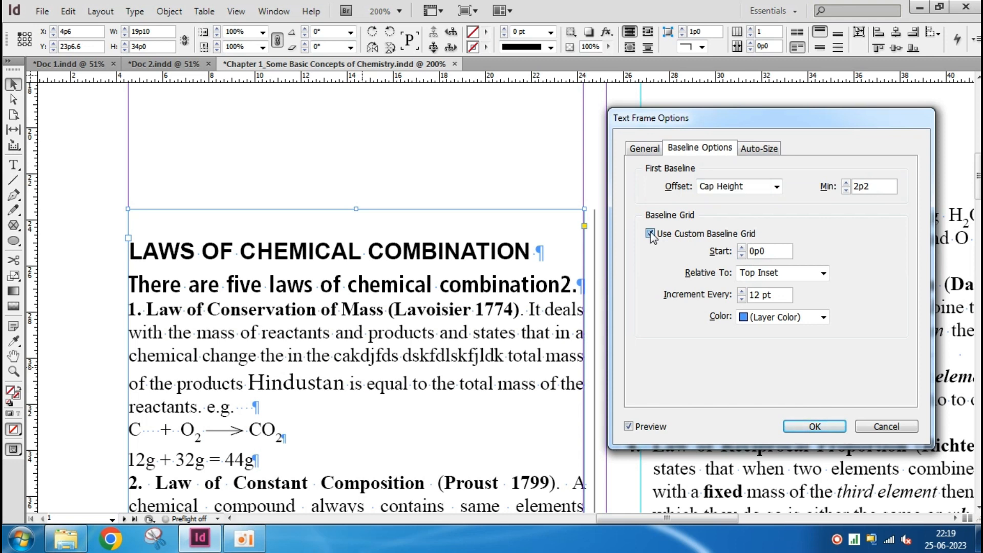
left_click(651, 234)
Set the first baseline offset to Ascent with a 0p0 minimum and apply the text frame options
left_click(749, 187)
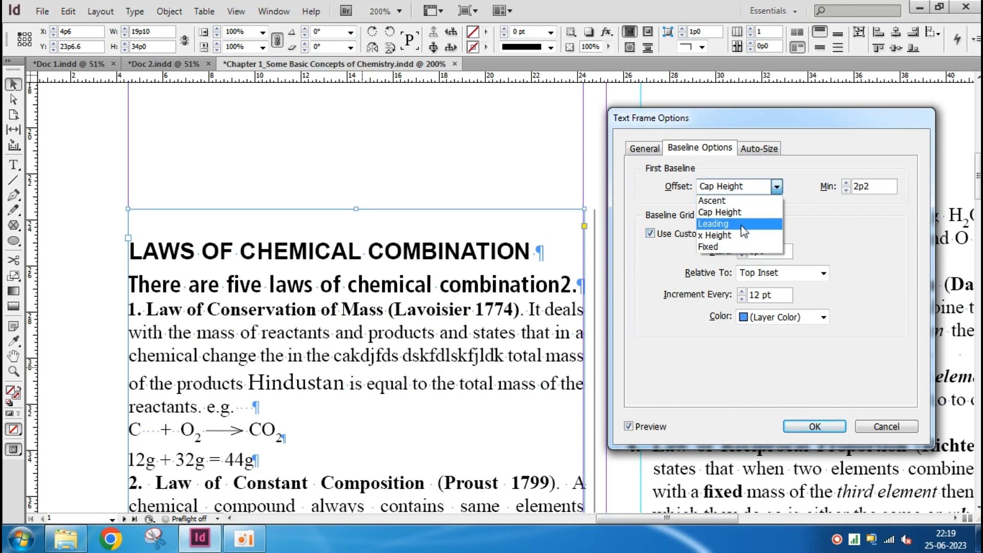
left_click(745, 224)
left_click(751, 188)
left_click(737, 198)
key("Tab")
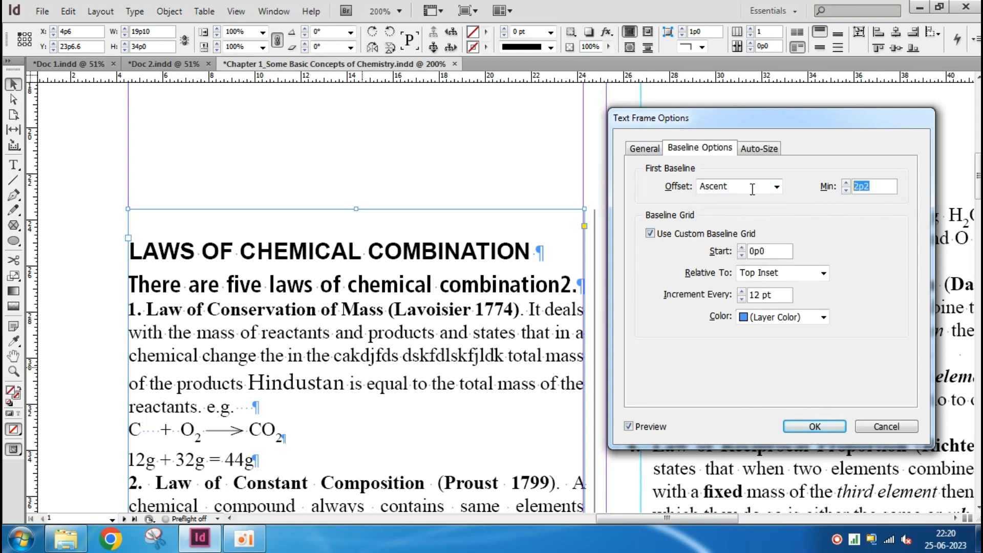
type("0")
key("Tab")
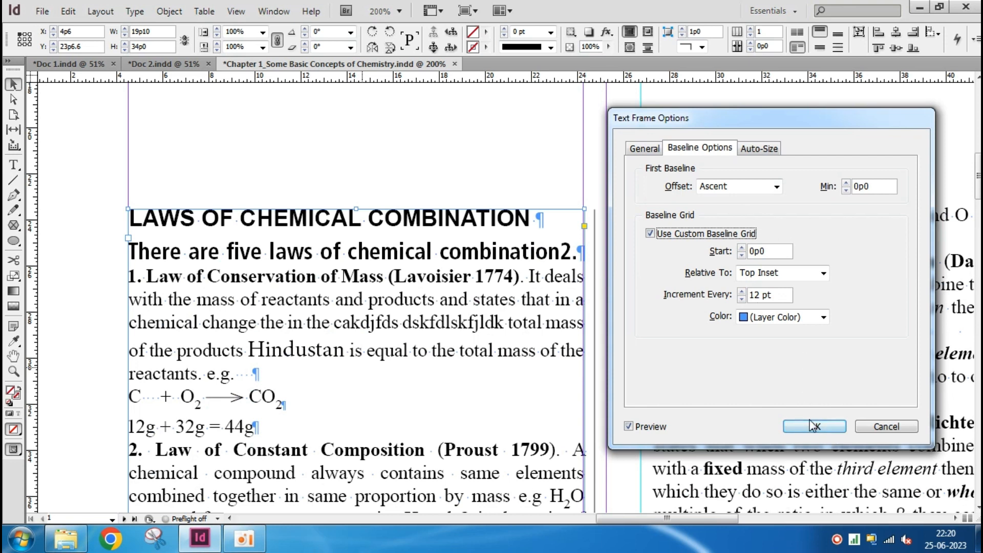
left_click(760, 151)
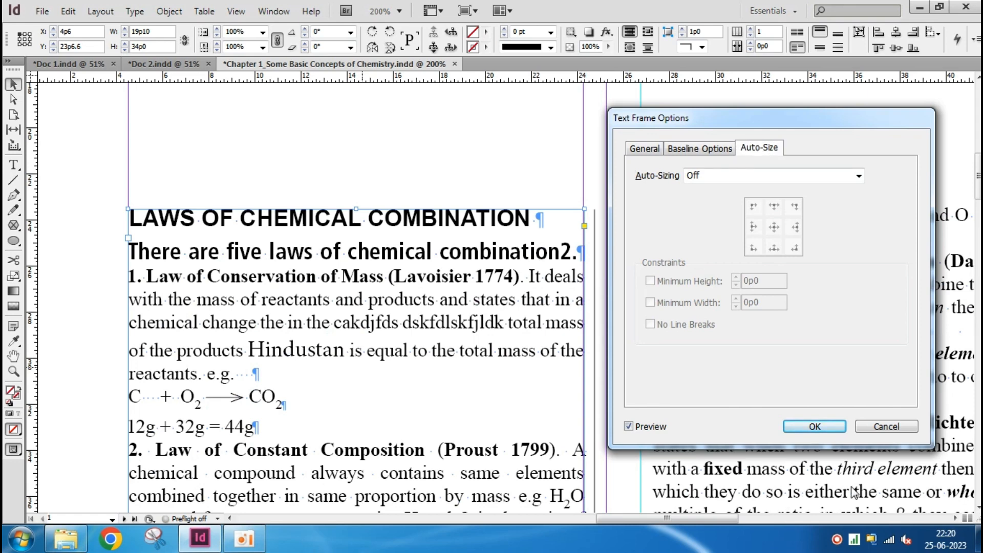
left_click(815, 427)
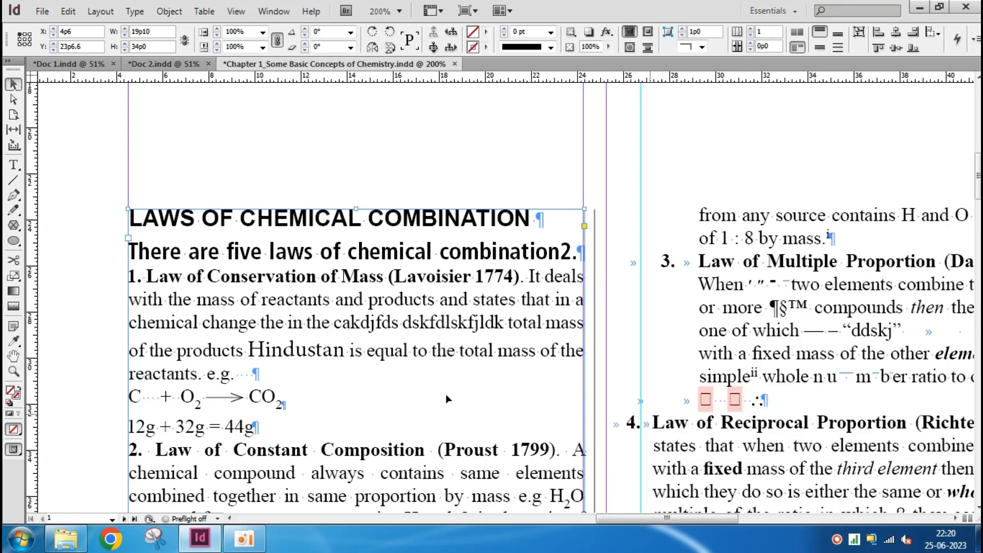
Move the "Law of Conservation of Mass" text frame higher on the pasteboard and shorten it to about 11p5 in height
scroll(430, 390, "down", 2)
left_click_drag(380, 420, 773, 197)
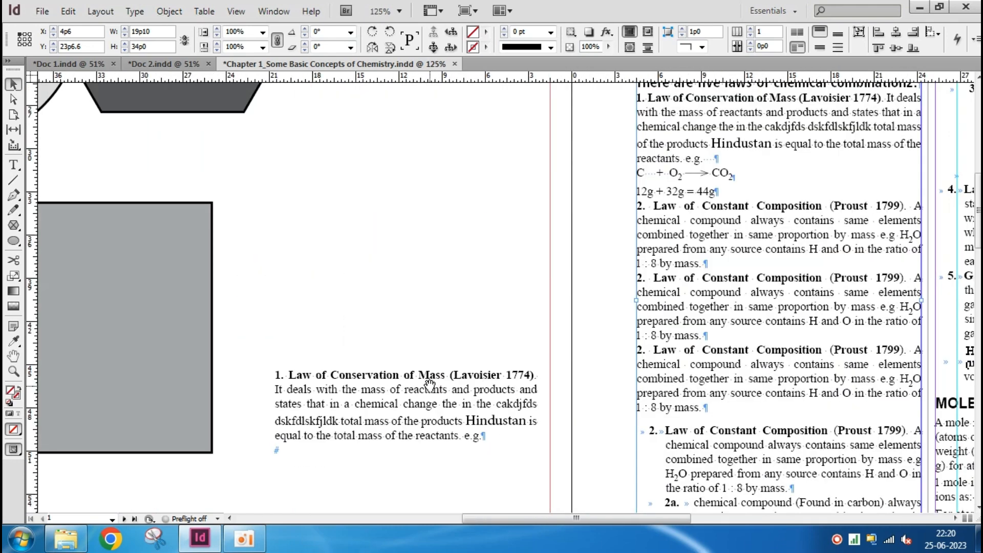
left_click_drag(407, 403, 447, 267)
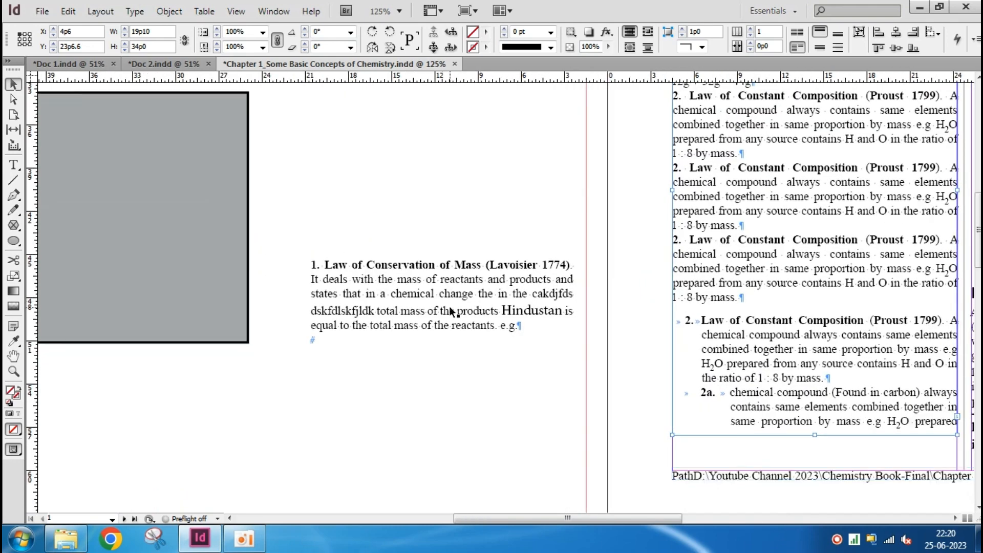
left_click(499, 366)
scroll(453, 333, "up", 1)
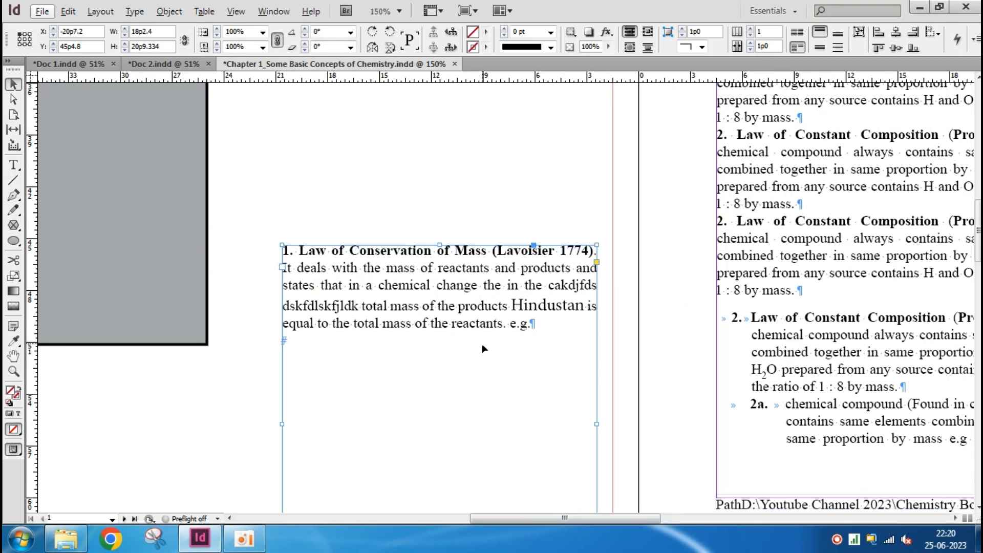
left_click_drag(461, 286, 445, 224)
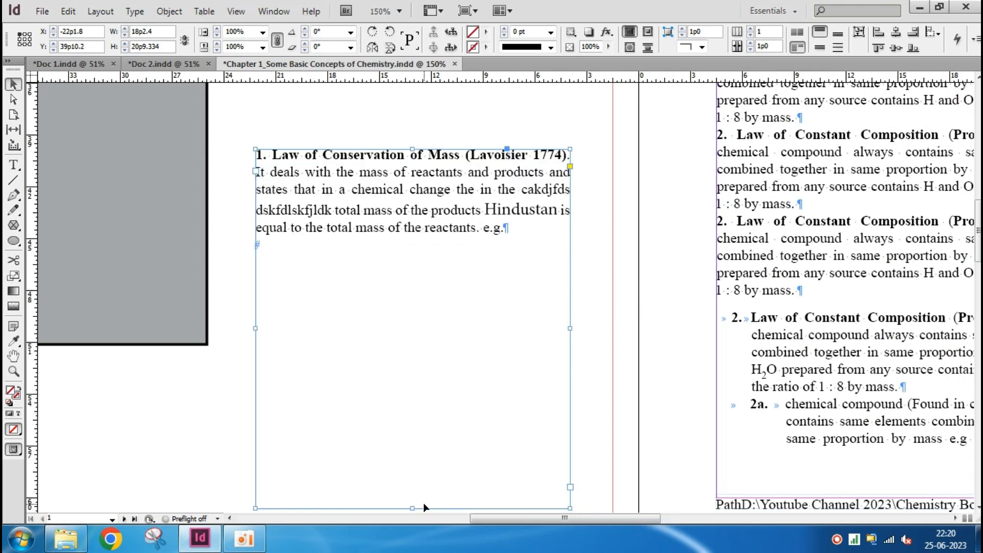
left_click_drag(411, 508, 447, 347)
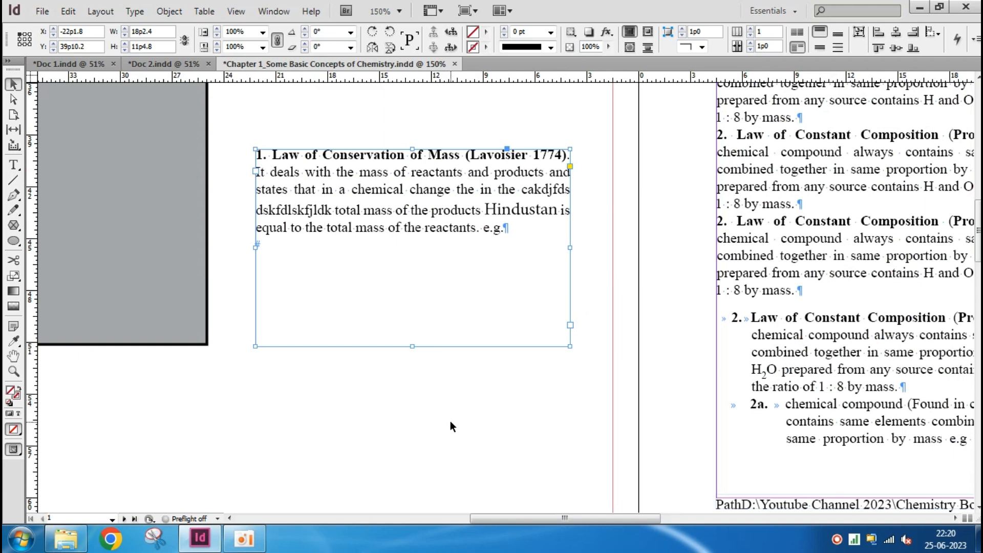
Set the pasteboard text frame's auto-sizing to Height Only and apply it
key("ctrl+b")
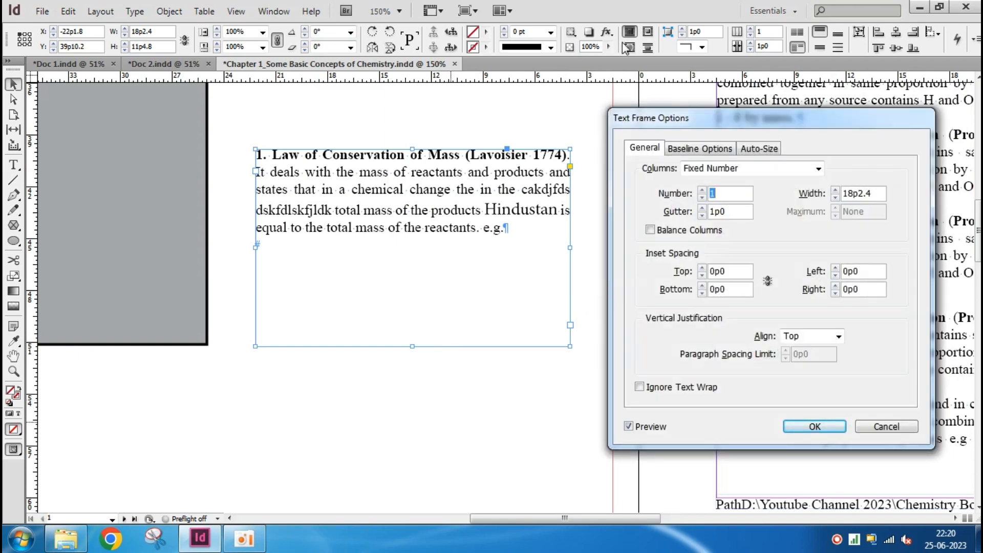
left_click(762, 149)
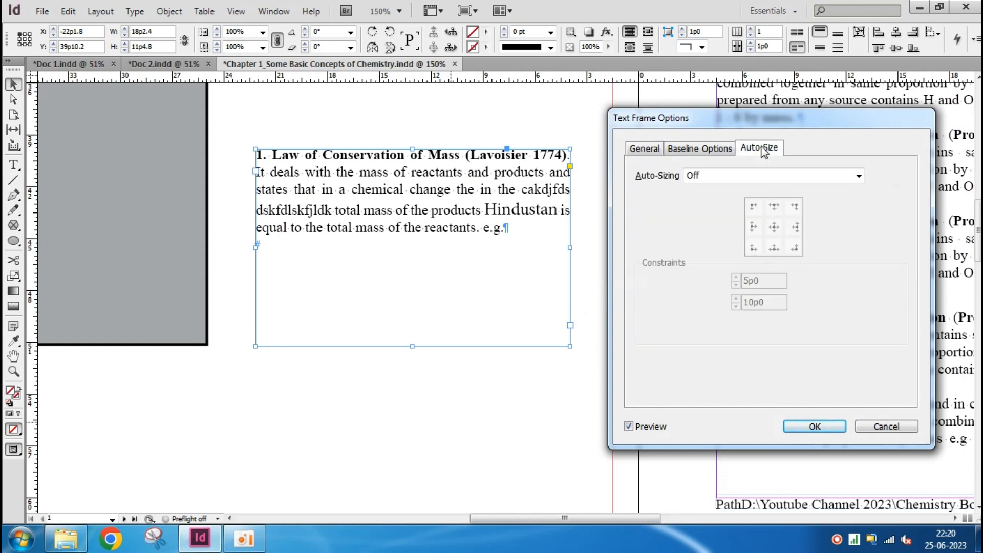
left_click_drag(801, 123, 806, 112)
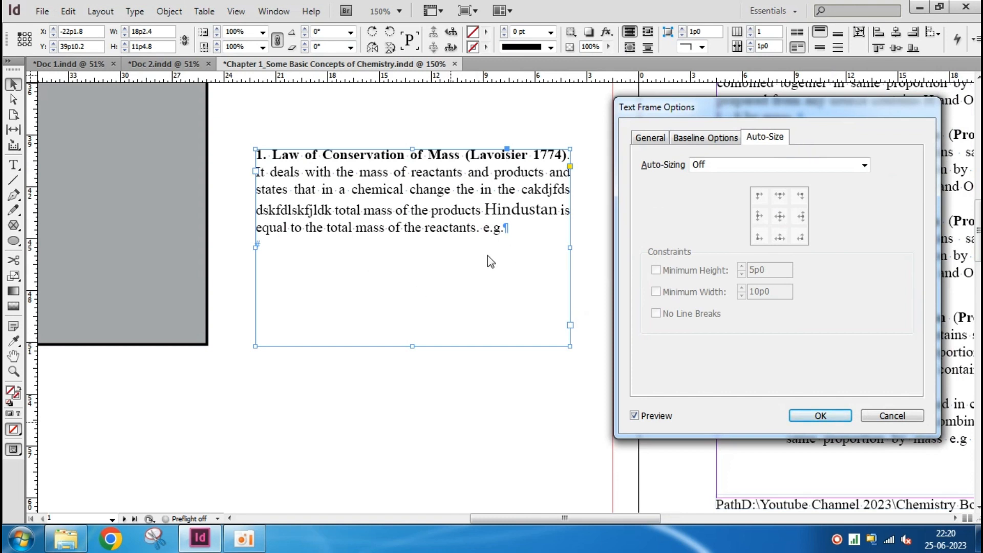
left_click(766, 166)
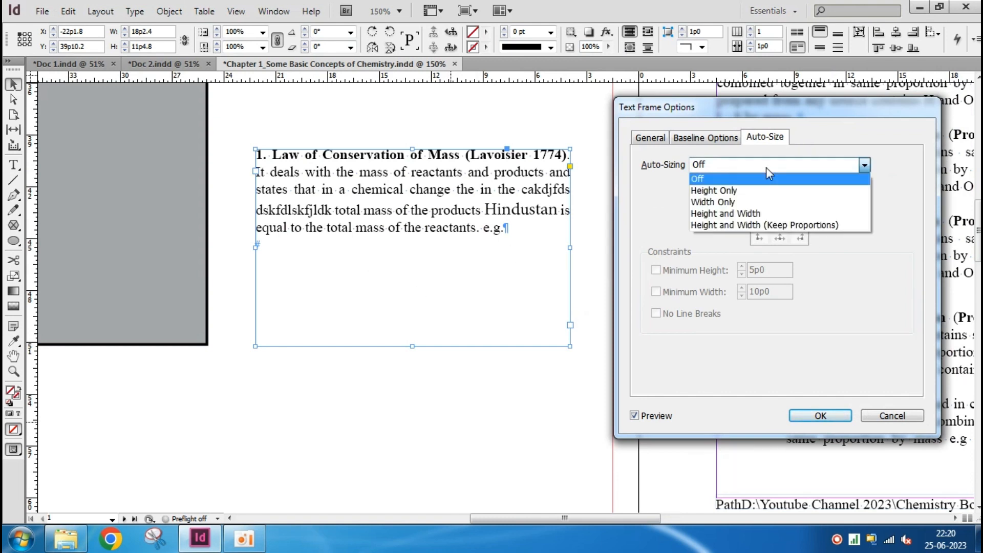
left_click(764, 191)
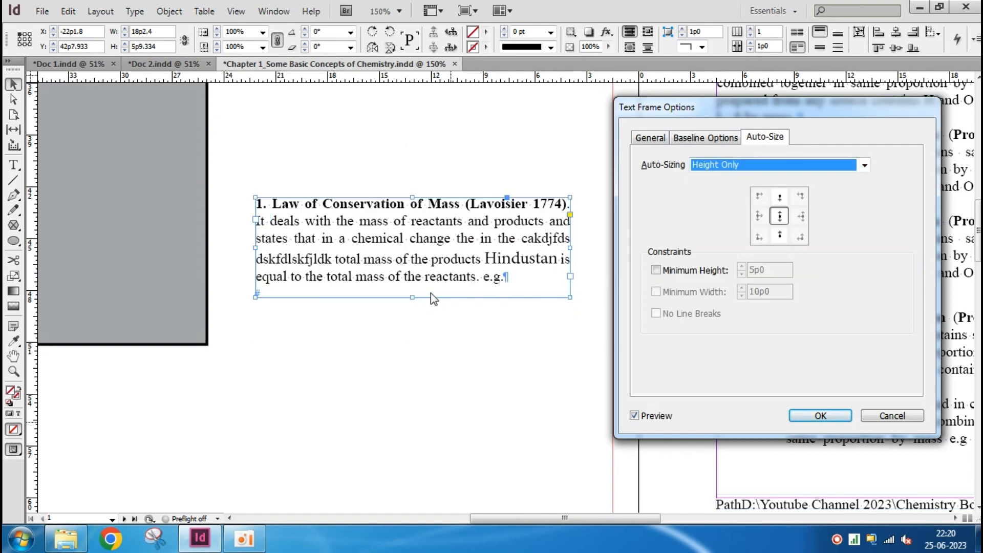
left_click(821, 415)
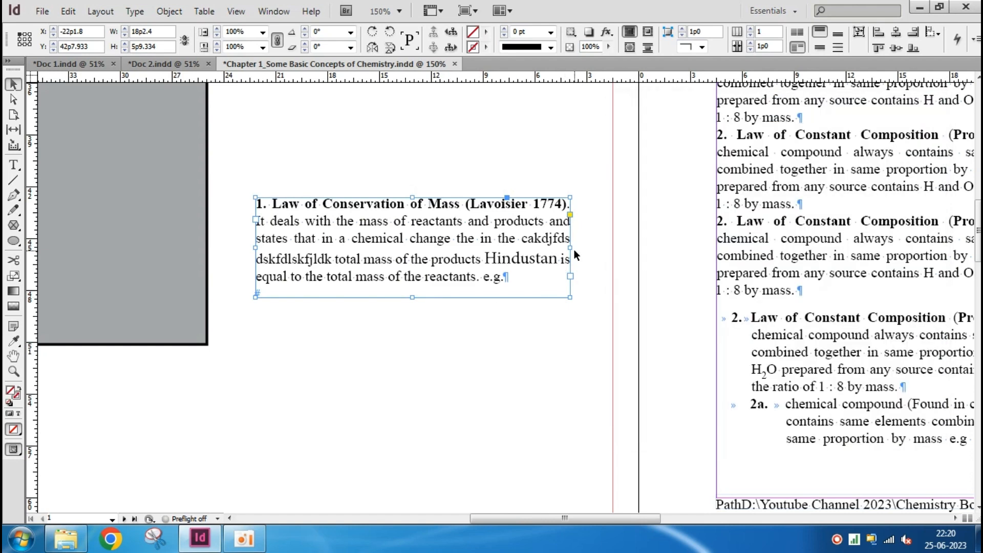
Widen the auto-sized frame to about 23p0, try stretching its height downward, and move it back up on the pasteboard
left_click_drag(570, 248, 655, 248)
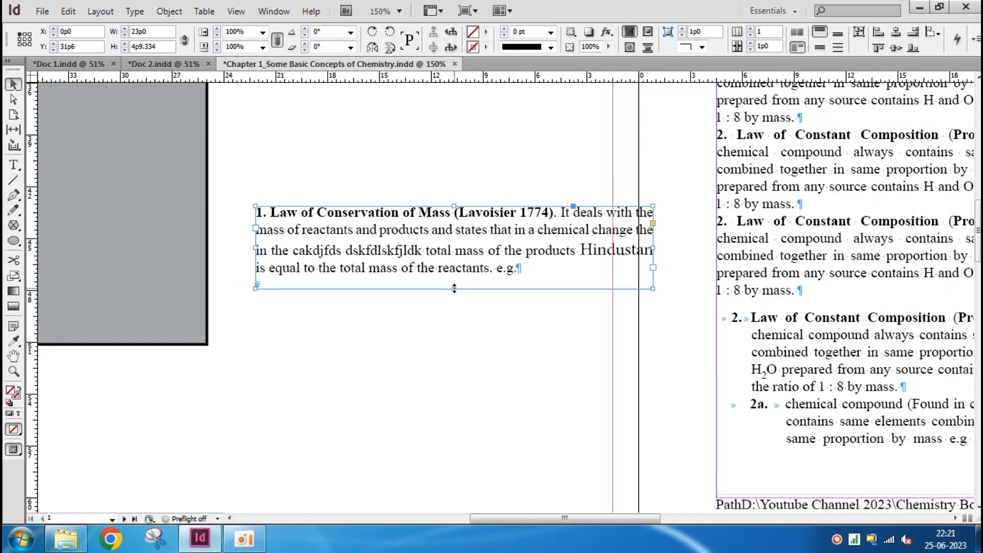
left_click_drag(460, 290, 446, 415)
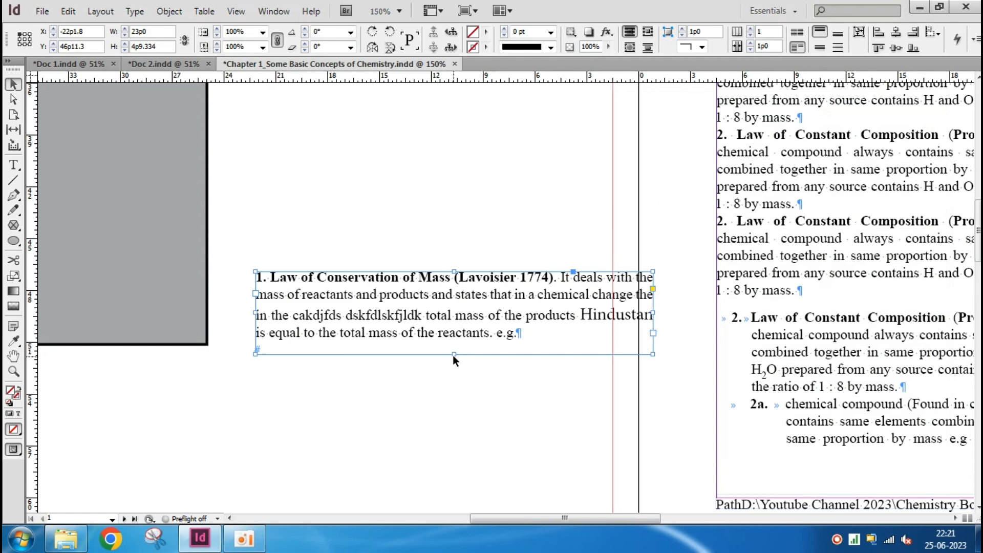
left_click_drag(452, 355, 458, 476)
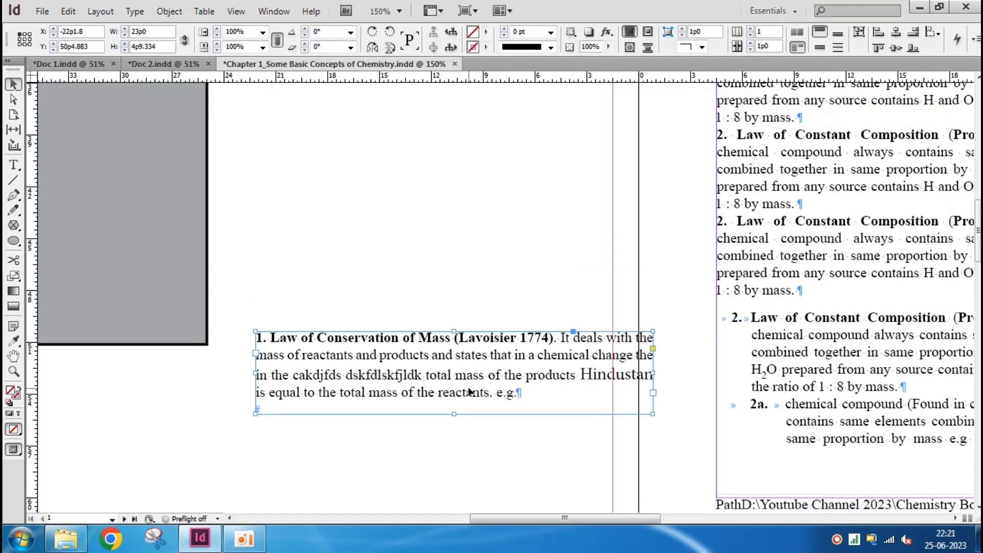
left_click_drag(469, 391, 429, 350)
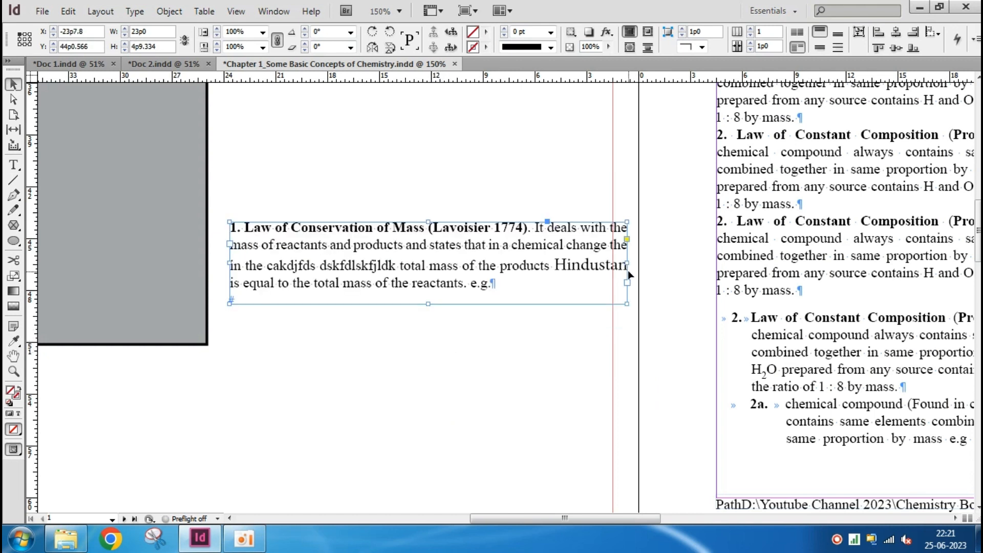
Narrow the pasteboard text frame to about 12p0, set its auto-sizing to Width Only, compare the preview off and on, and apply it
left_click_drag(627, 264, 461, 294)
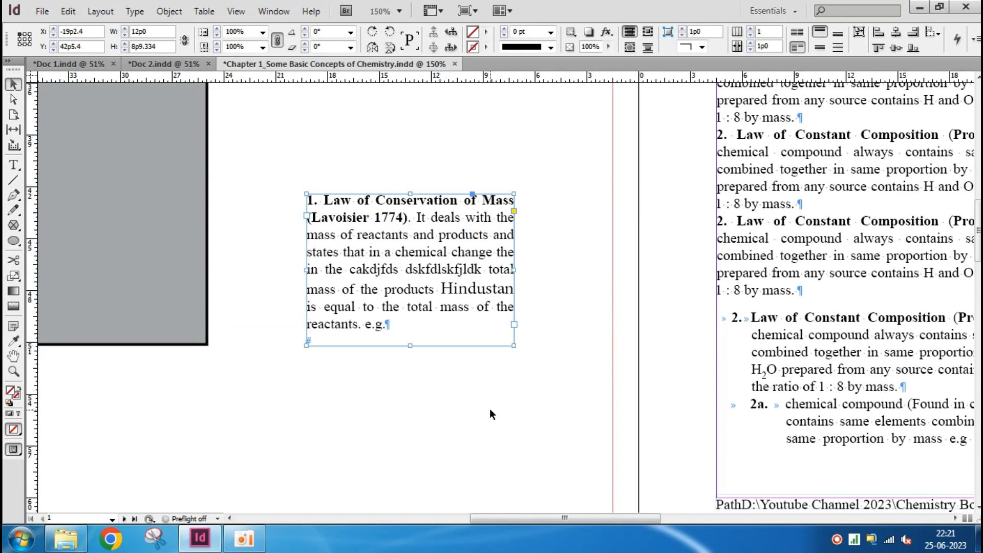
key("ctrl+b")
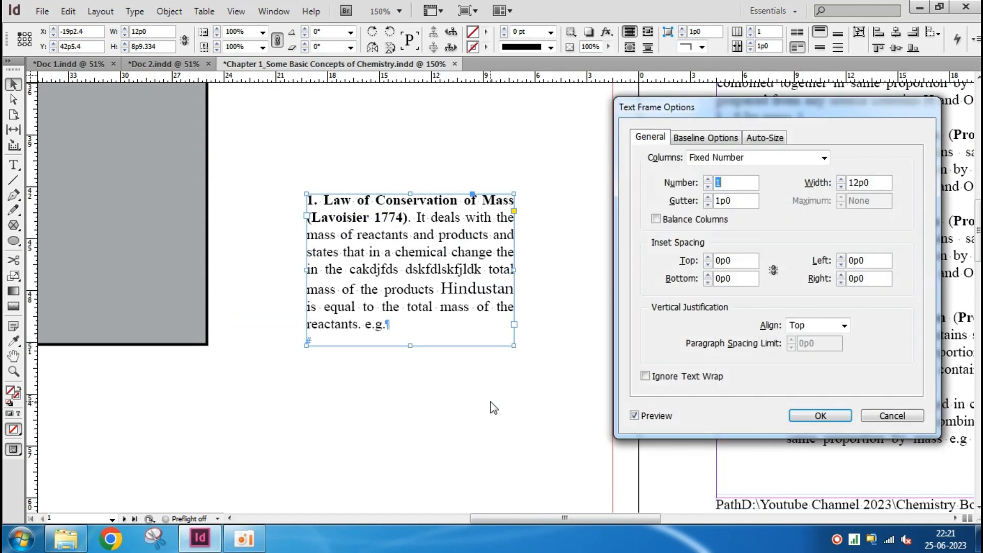
left_click(781, 138)
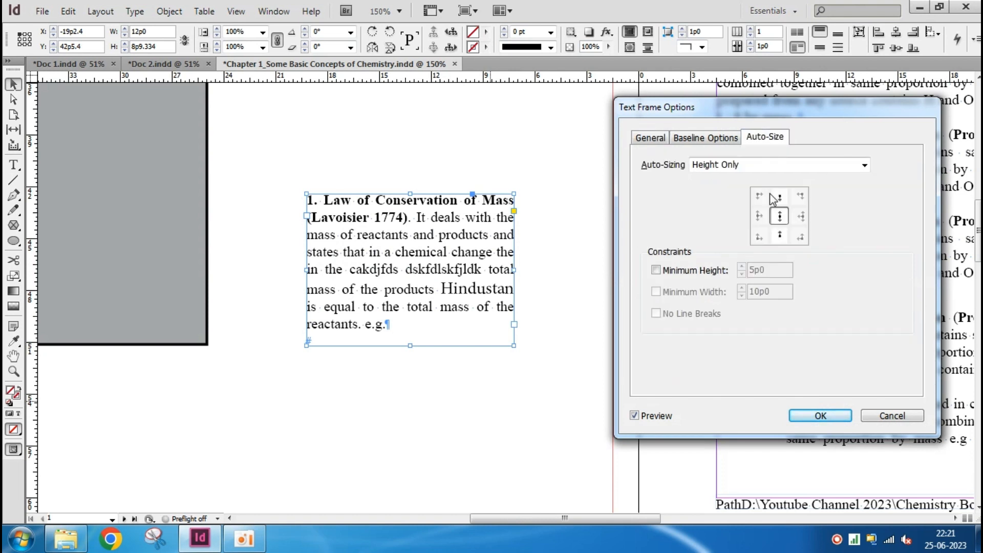
left_click(808, 164)
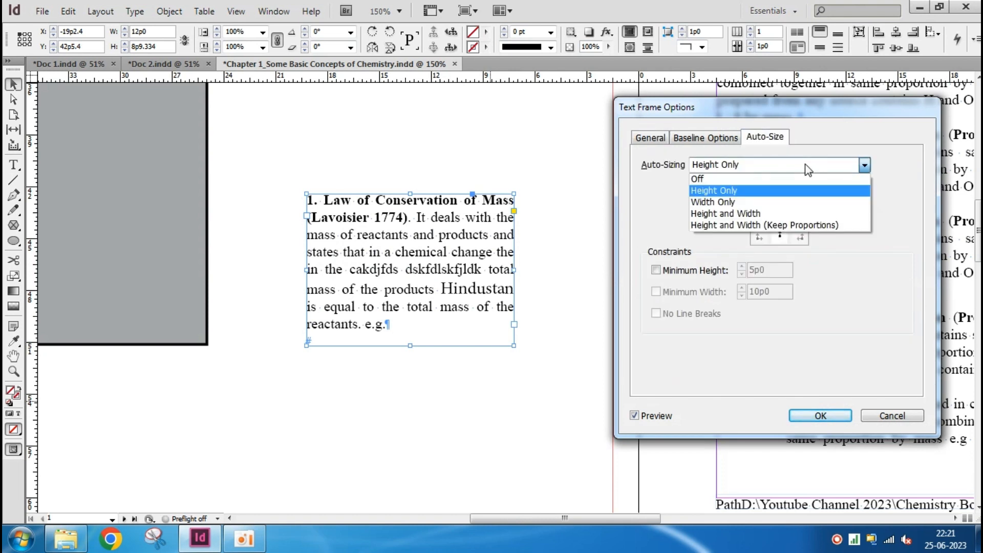
left_click(745, 202)
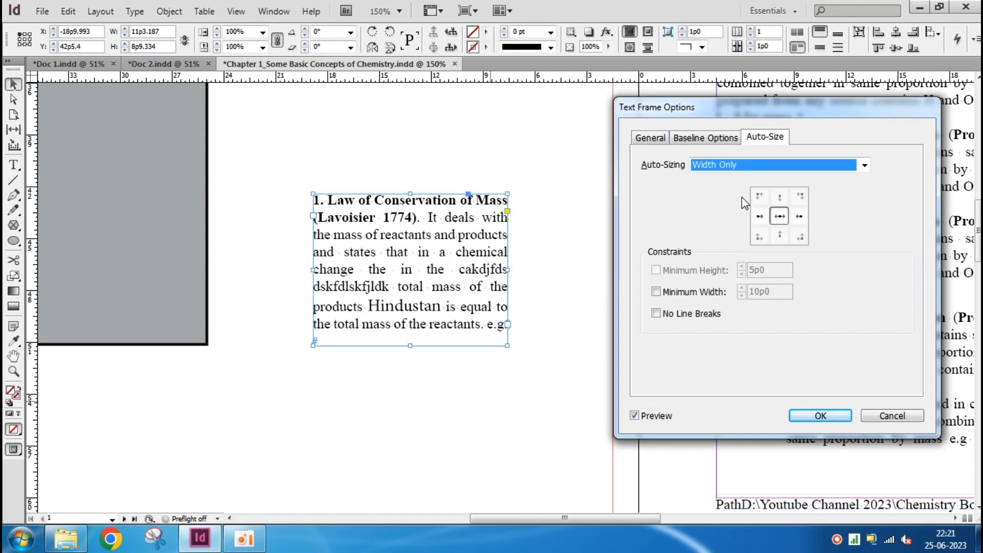
left_click(658, 417)
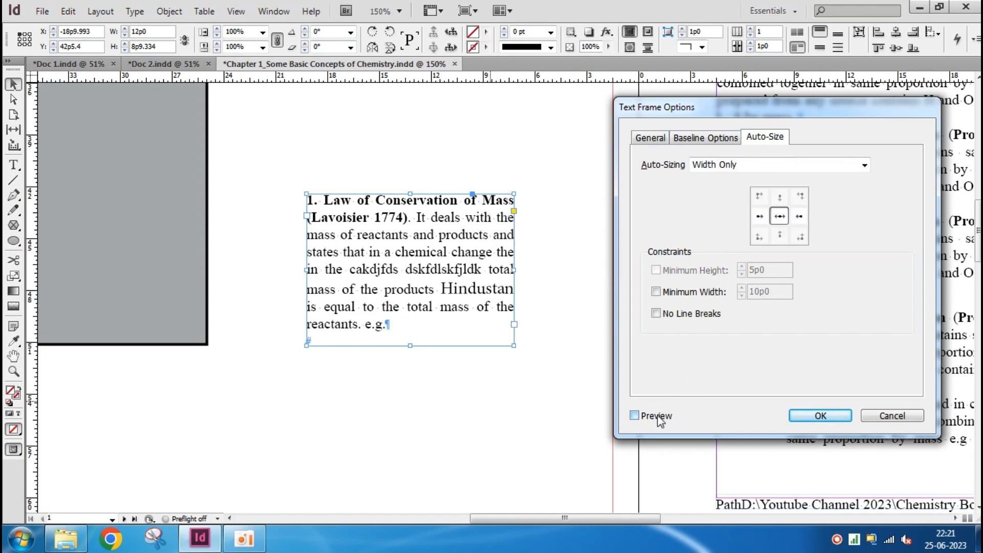
left_click(657, 417)
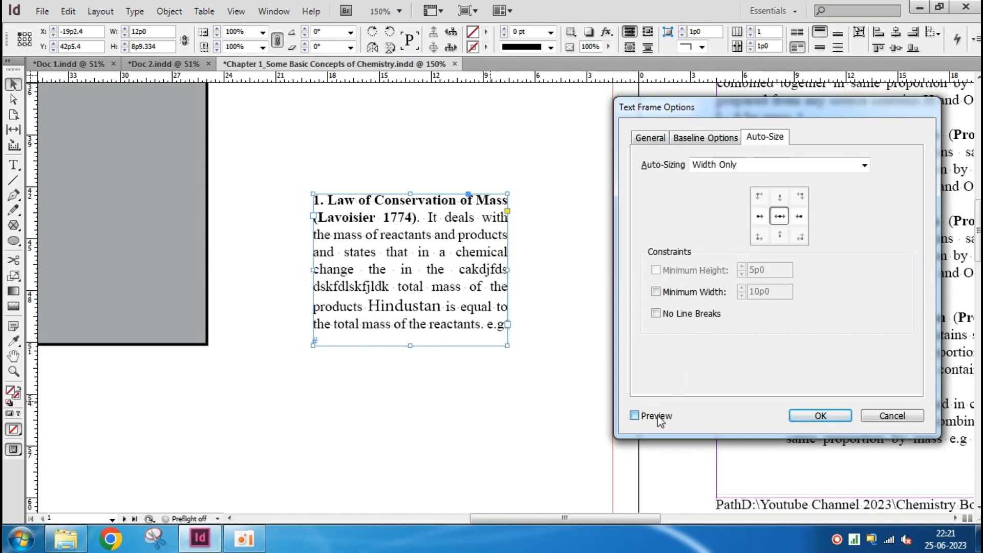
left_click(820, 416)
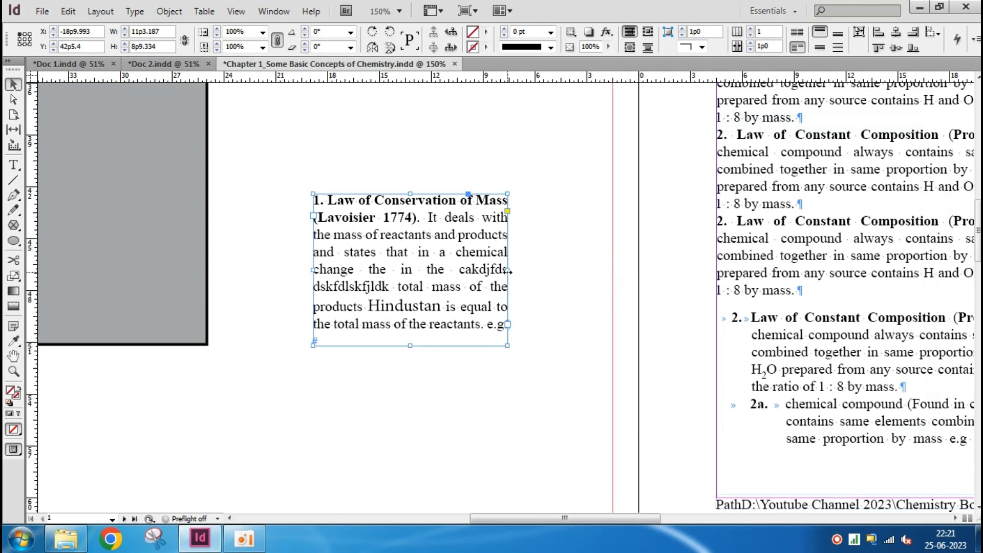
Try narrowing the frame, stretch its height to about 16p9, shorten it to about 9p5, and reposition it on the pasteboard
left_click_drag(507, 270, 451, 266)
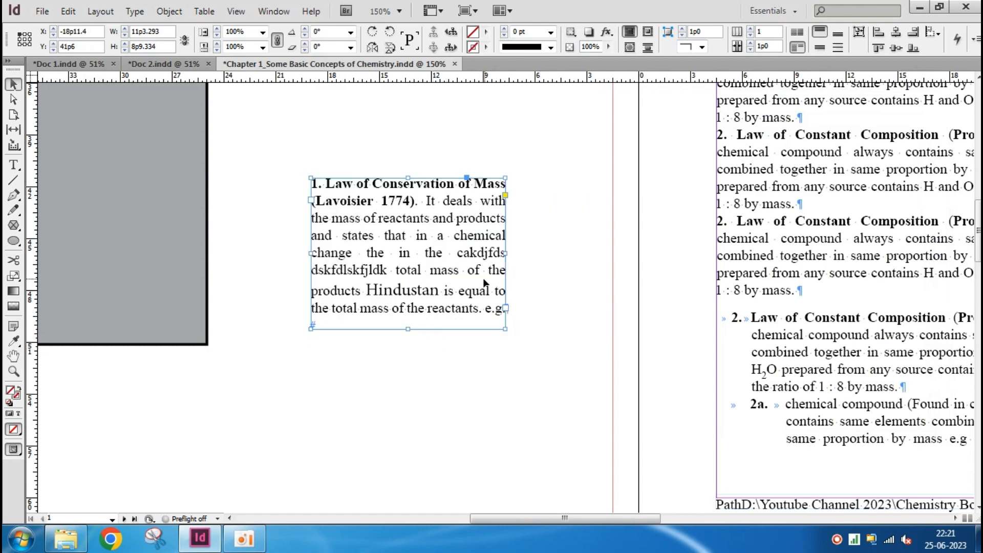
left_click_drag(407, 329, 410, 467)
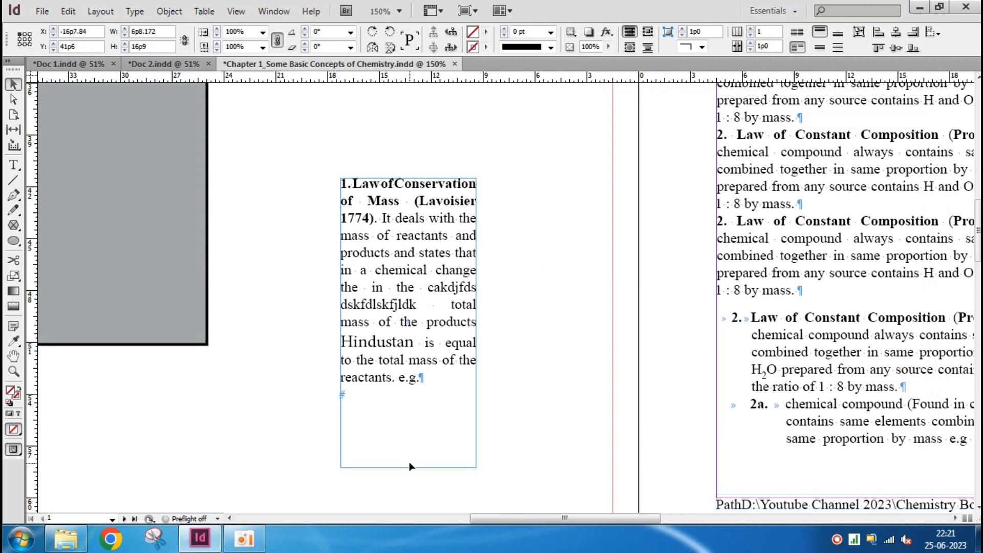
left_click_drag(462, 323, 536, 324)
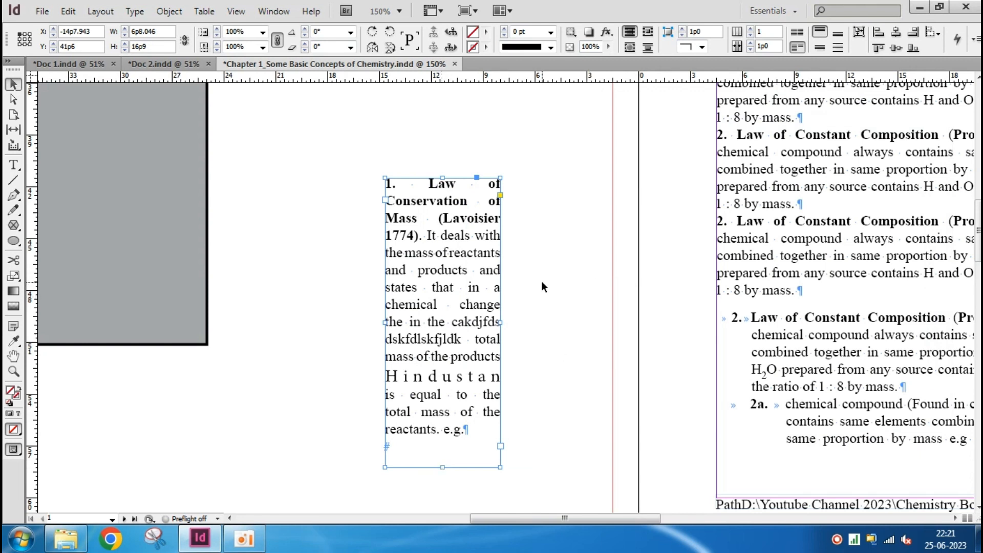
left_click_drag(441, 470, 473, 205)
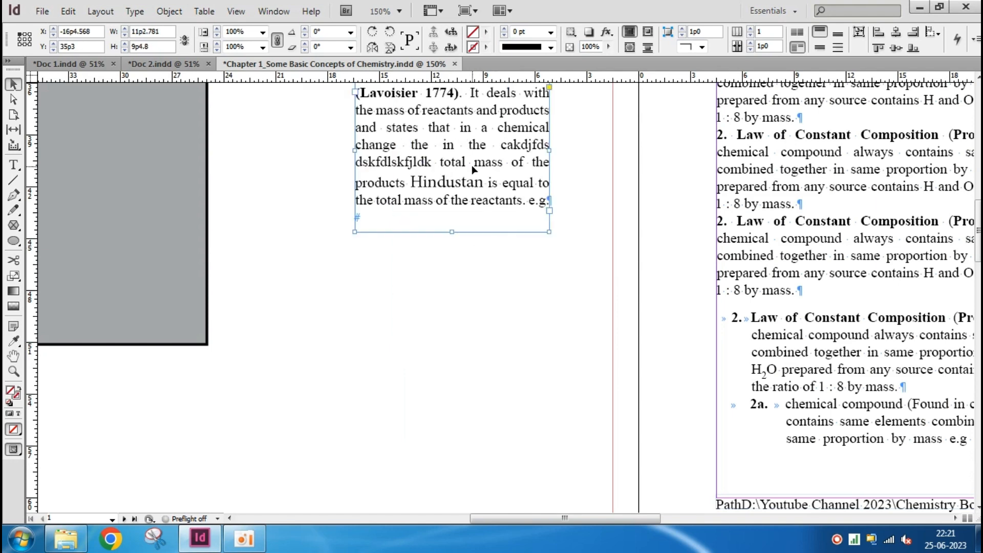
left_click_drag(465, 150, 407, 287)
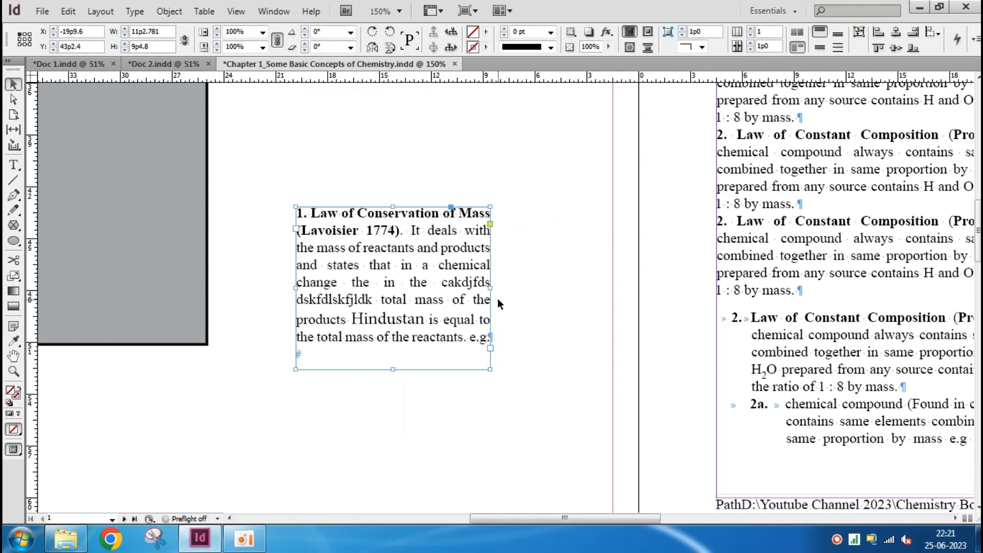
Shorten the frame to about 4p11, try narrowing it, and lengthen it to about 9p8 while repositioning it on the pasteboard
left_click_drag(392, 369, 402, 292)
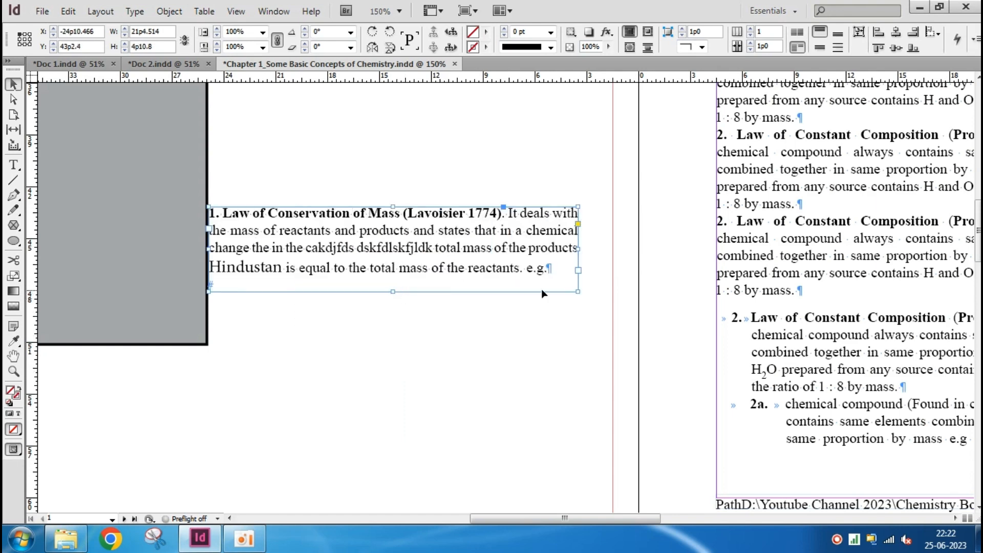
left_click_drag(448, 258, 472, 293)
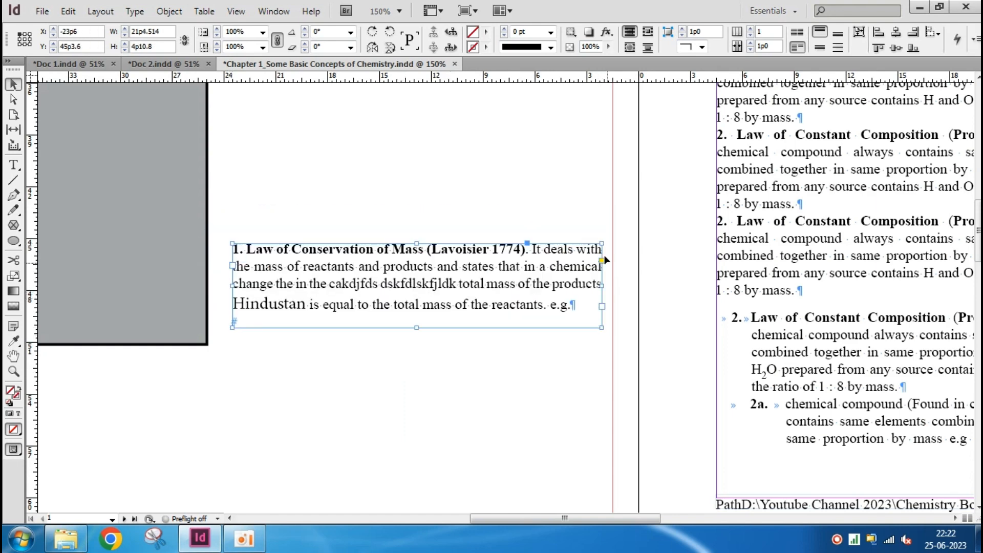
left_click_drag(598, 286, 509, 286)
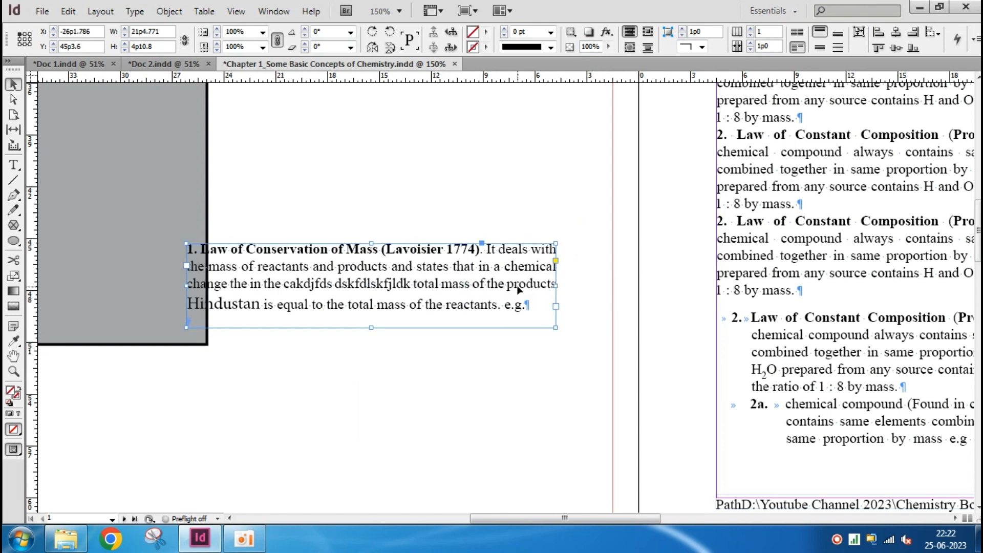
left_click_drag(441, 288, 529, 306)
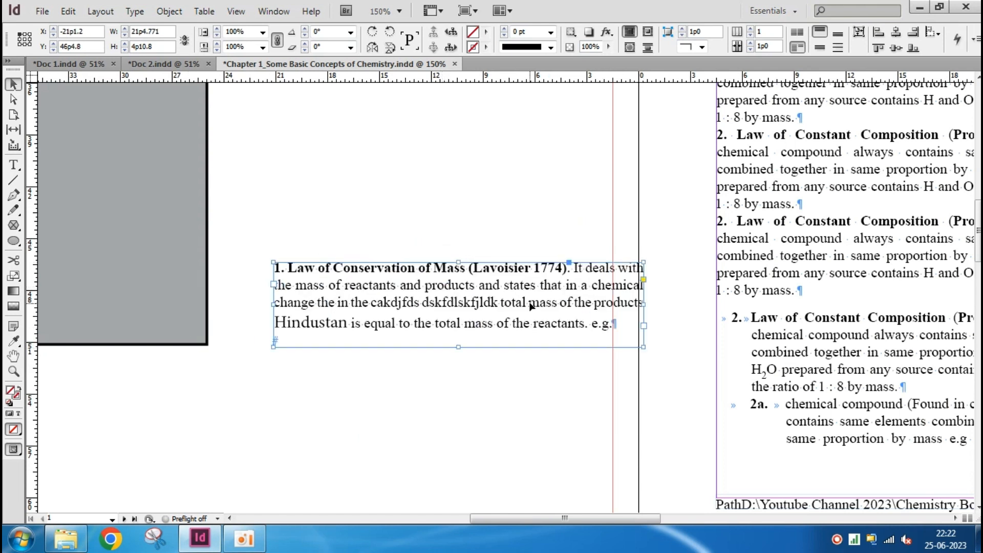
left_click_drag(458, 347, 462, 433)
left_click_drag(554, 417, 532, 366)
Set the pasteboard text frame's auto-sizing to Height and Width and apply it
key("ctrl+b")
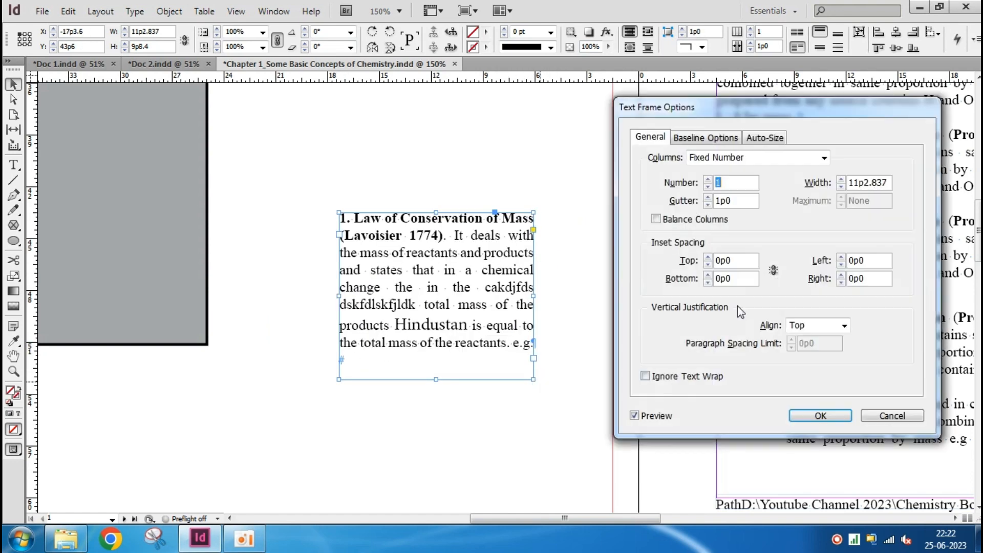
left_click(776, 140)
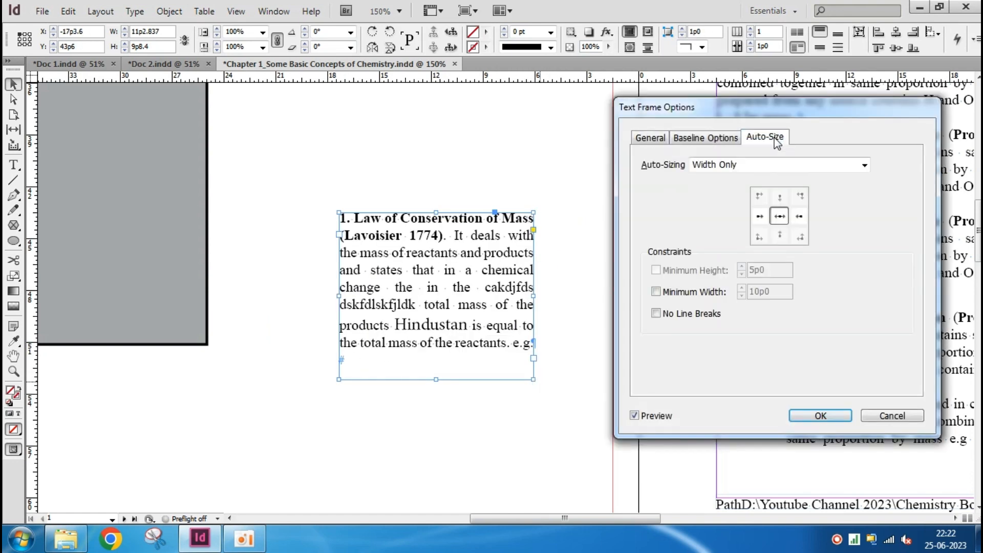
left_click(729, 170)
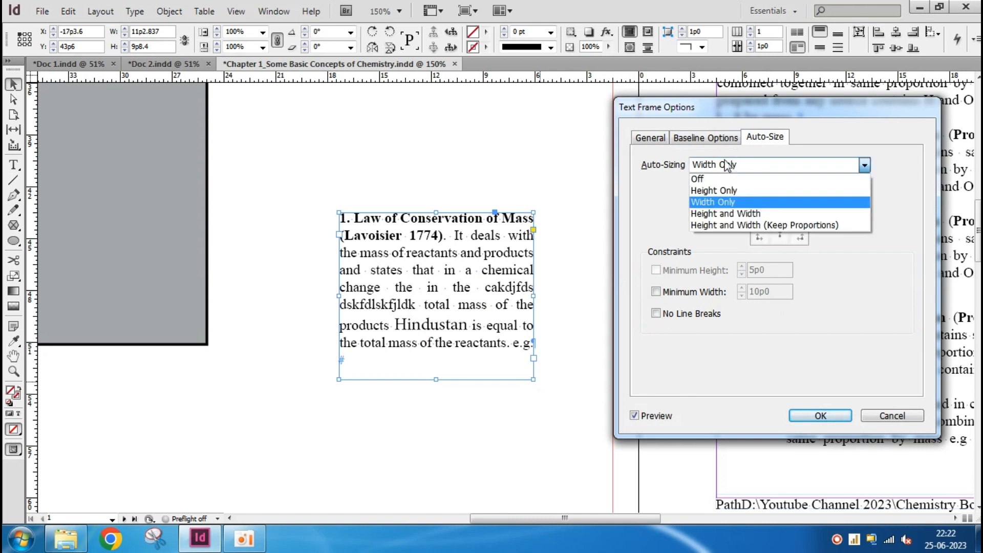
left_click(748, 213)
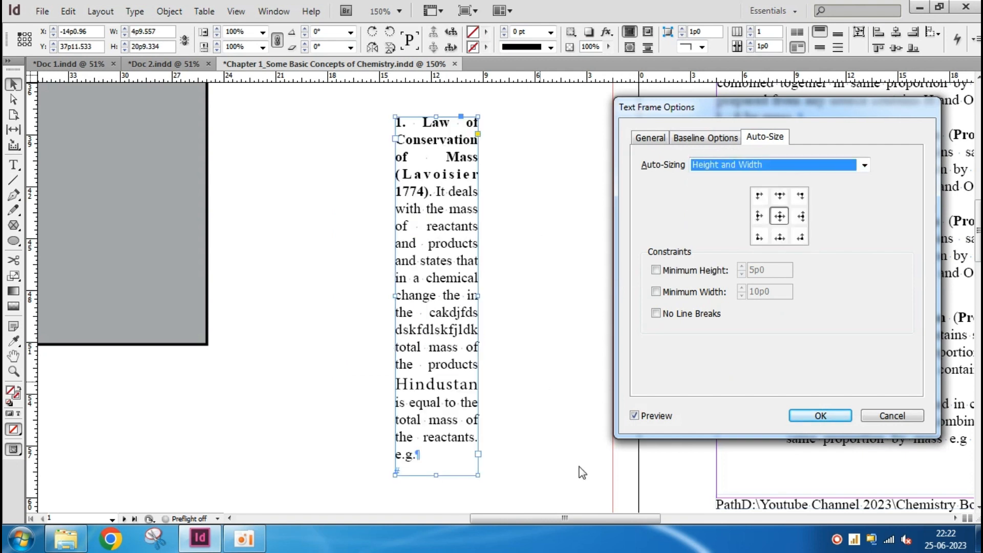
left_click(823, 417)
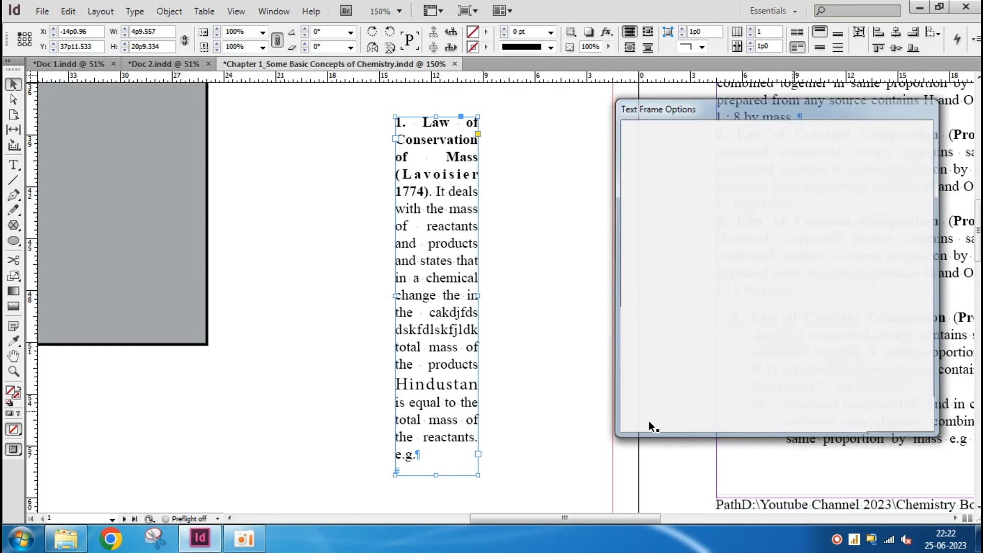
Try widening and shortening the Height and Width auto-sized frame, moving it on the pasteboard between attempts
left_click_drag(478, 296, 554, 303)
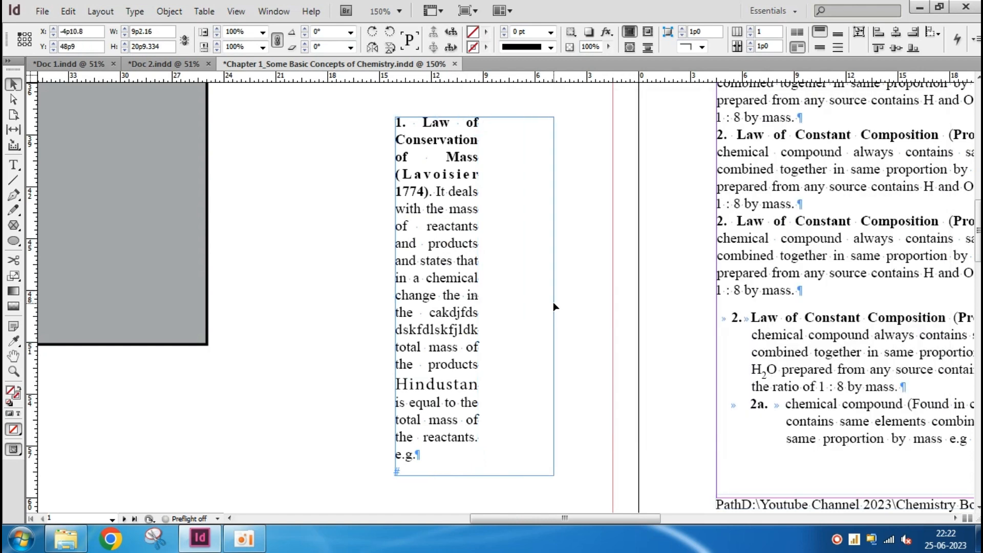
left_click_drag(429, 297, 325, 297)
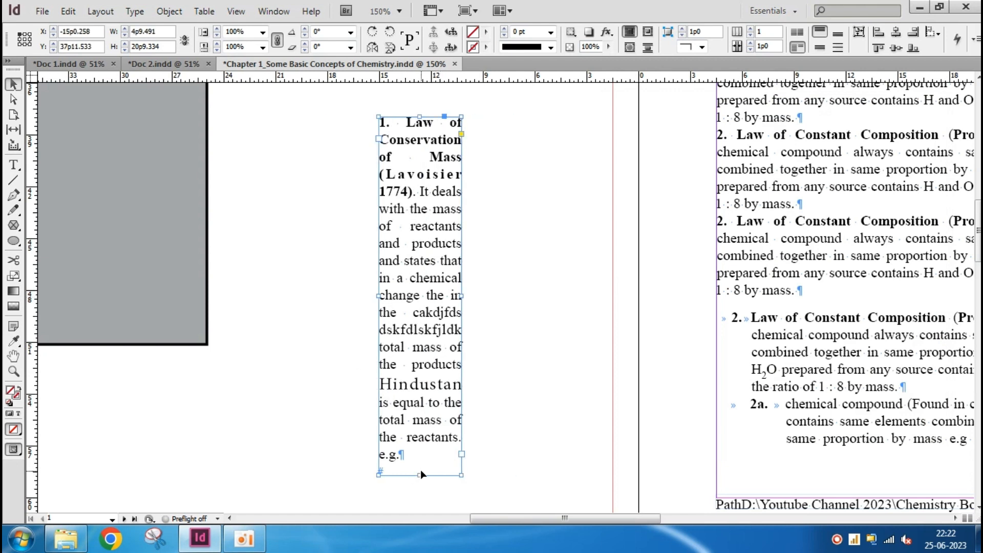
left_click_drag(419, 475, 425, 315)
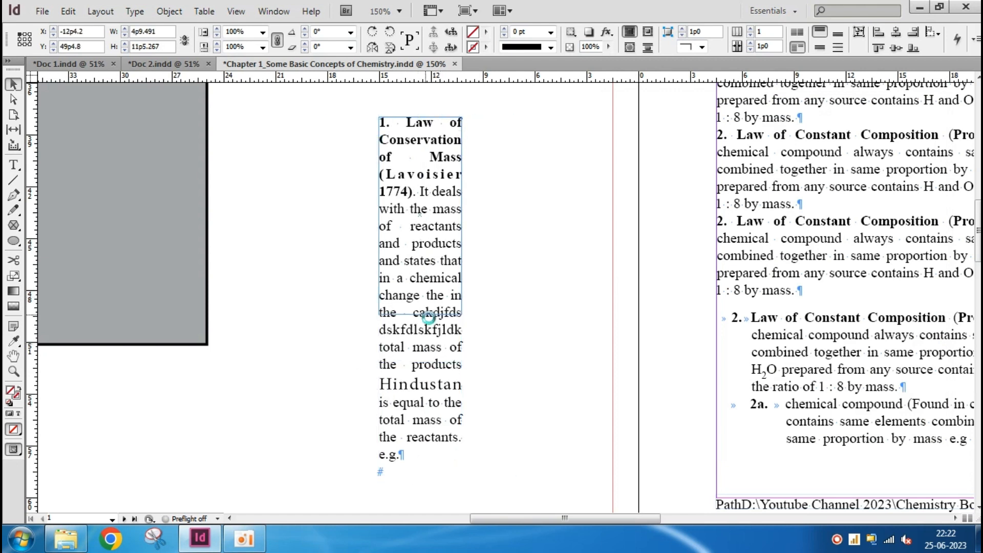
left_click_drag(430, 270, 413, 341)
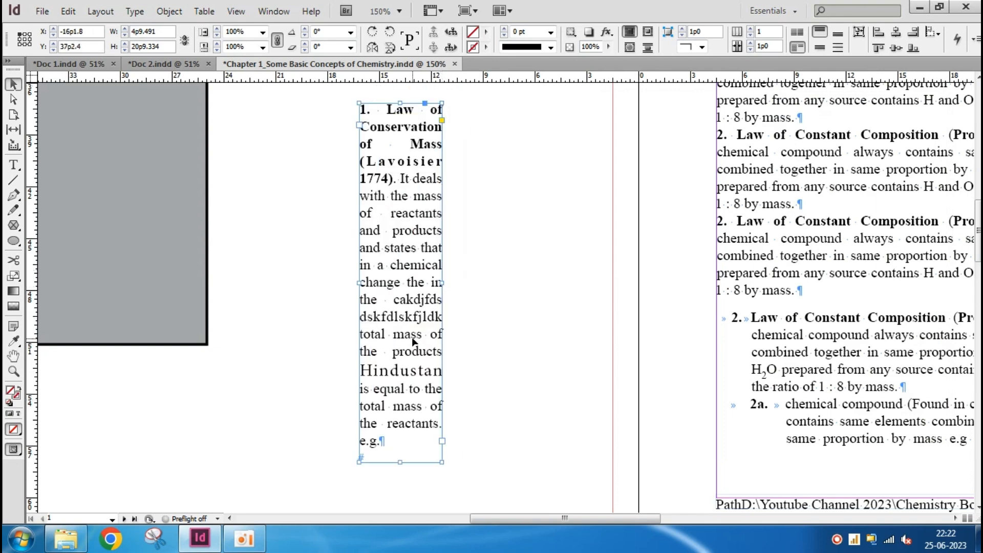
left_click_drag(420, 392, 420, 315)
left_click_drag(414, 253, 405, 333)
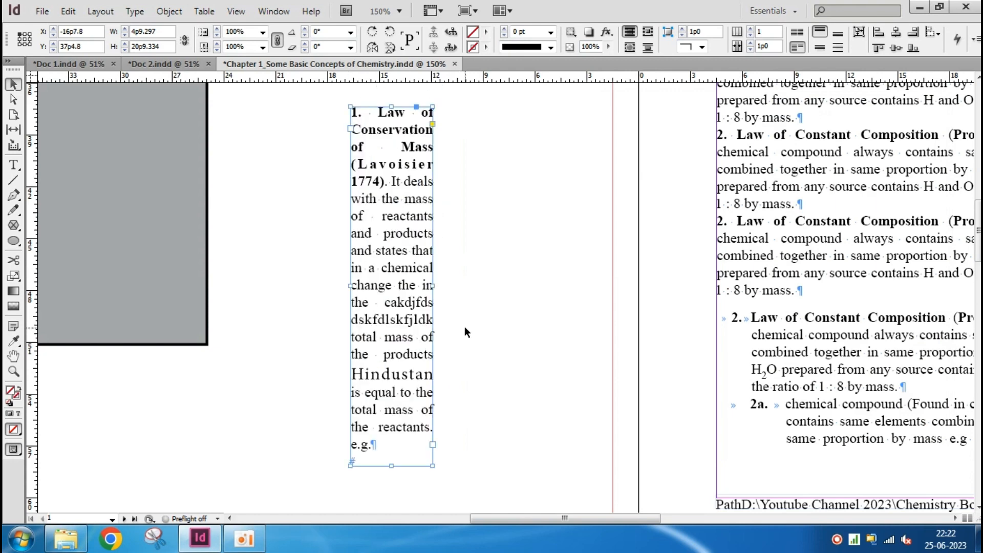
Set the text frame's auto-sizing to Height and Width (Keep Proportions) and apply it
key("ctrl+b")
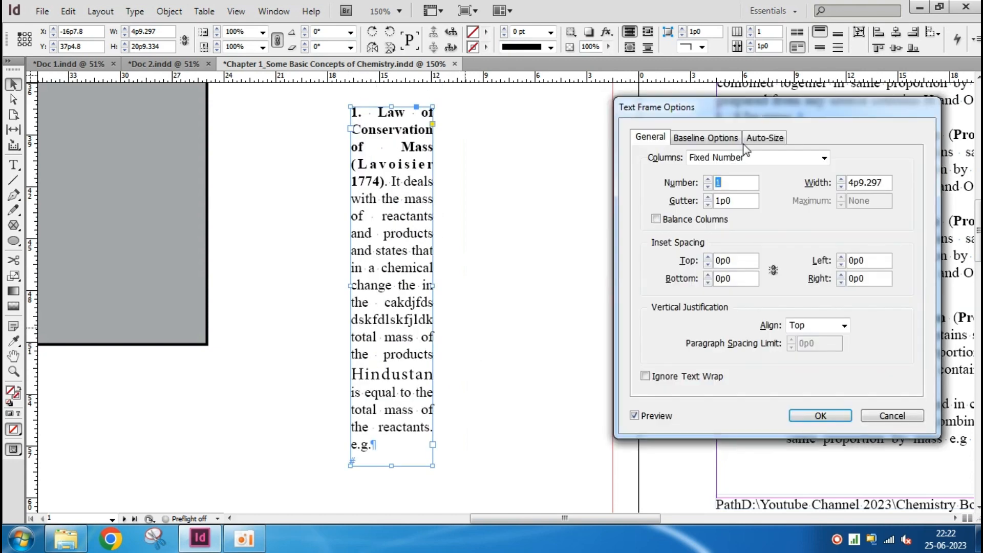
left_click(764, 141)
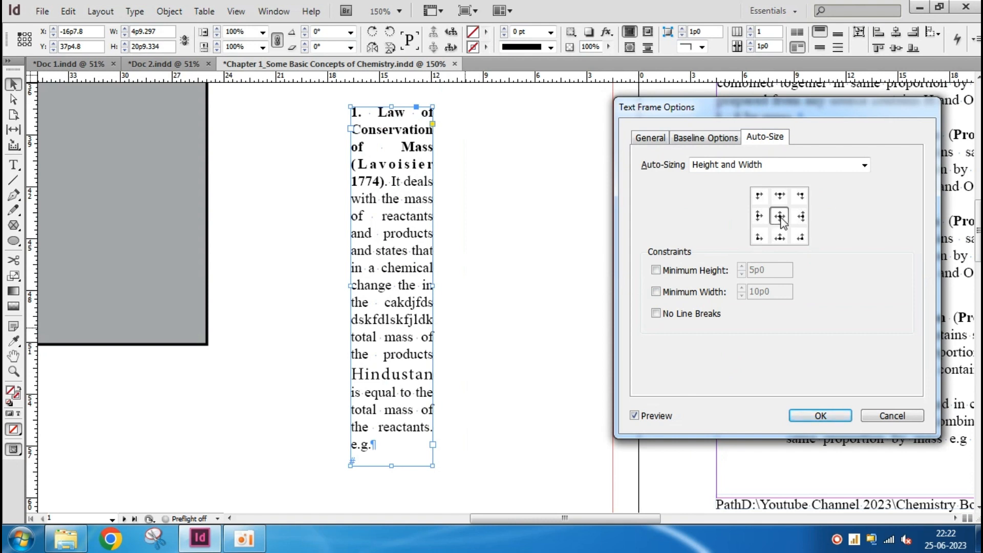
left_click(791, 166)
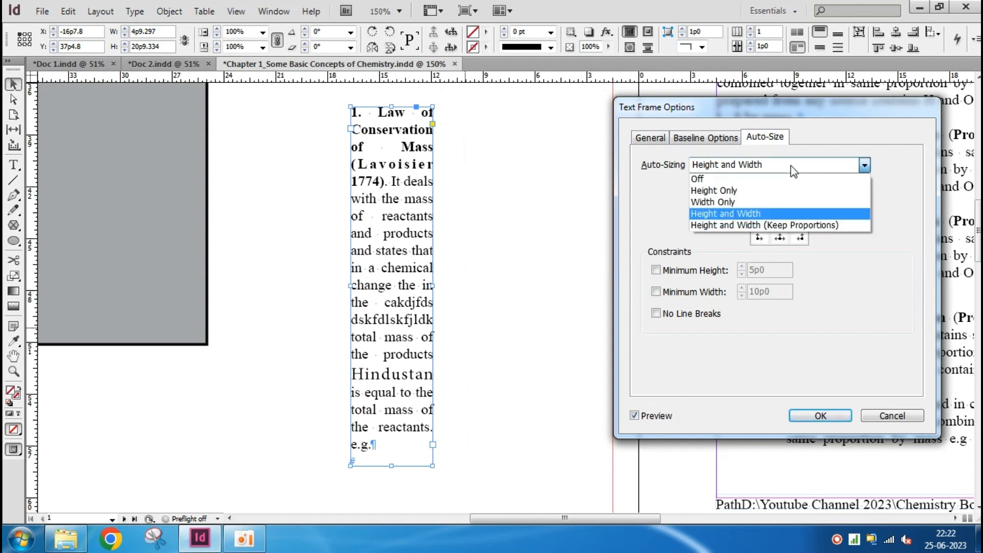
left_click(790, 227)
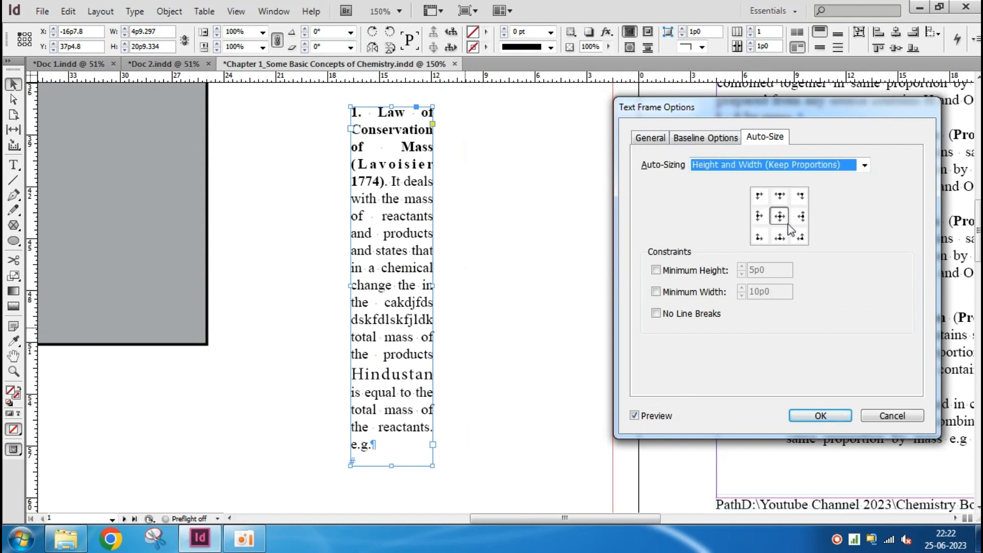
left_click(812, 417)
Widen the frame to about 10p3, move it nearer the grey box, and shorten it in stages to about 5p9 in height
left_click_drag(431, 286, 597, 296)
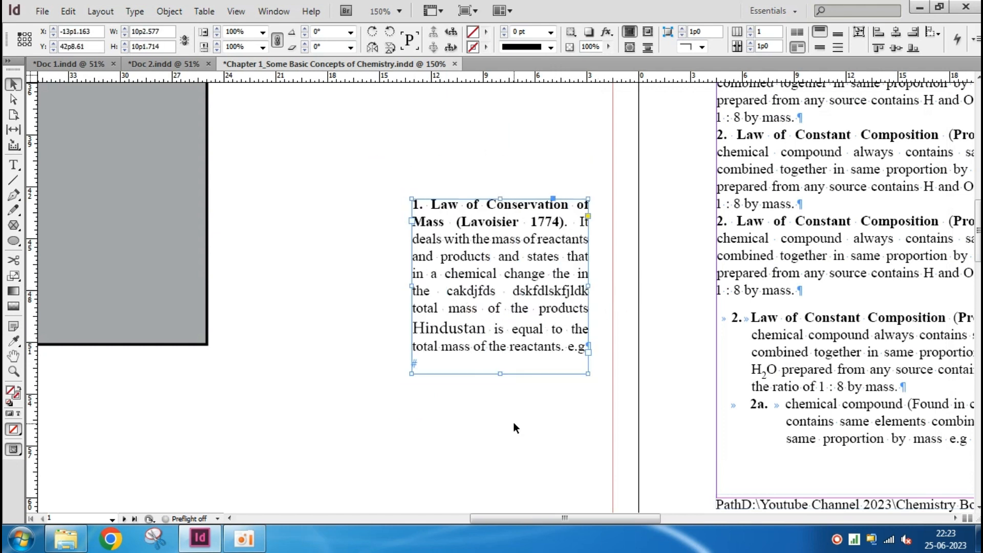
left_click_drag(508, 314, 426, 312)
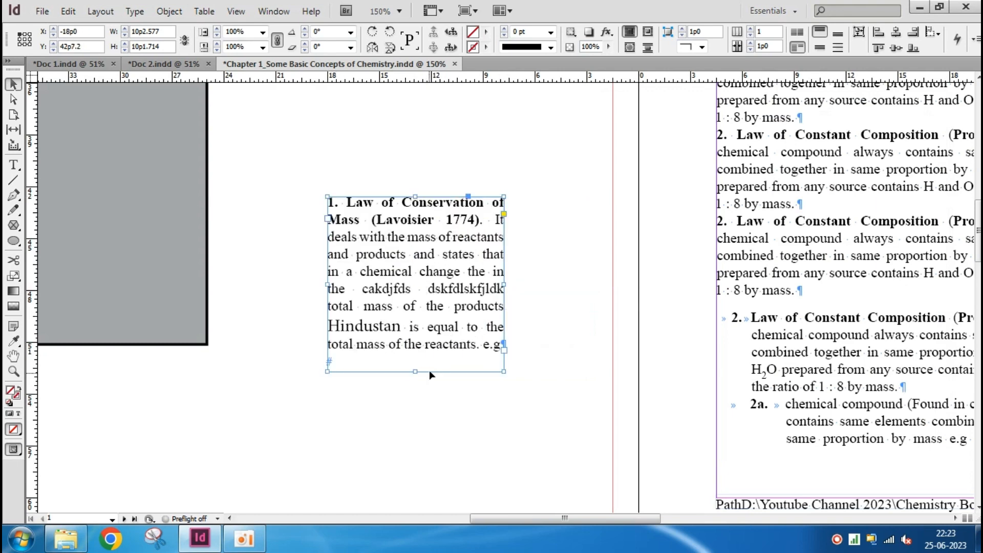
left_click_drag(418, 372, 429, 305)
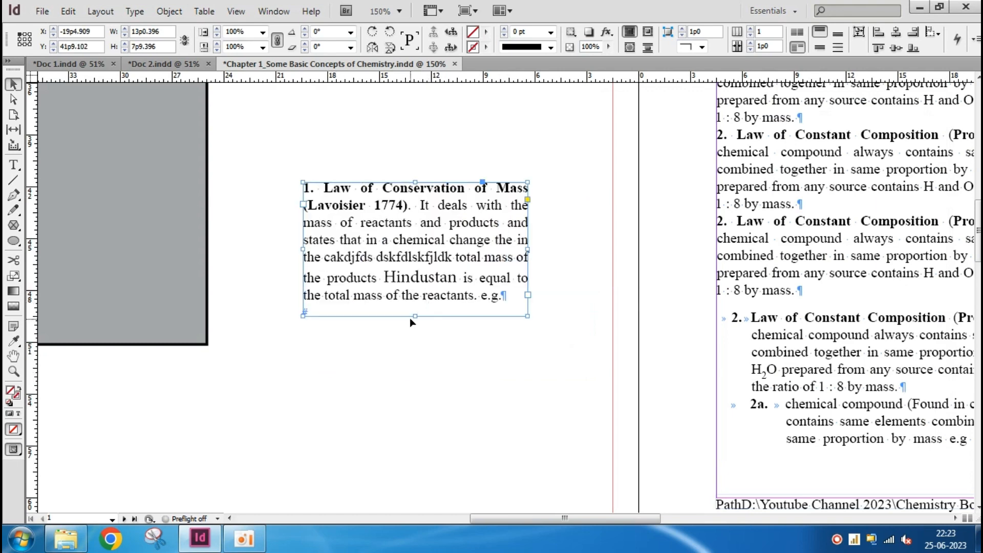
left_click_drag(415, 318, 425, 268)
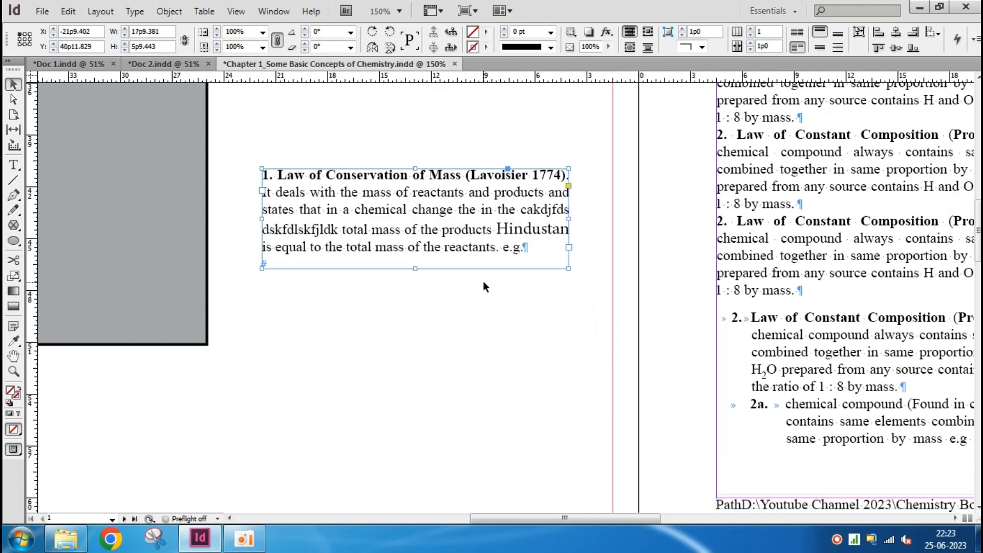
Set the tall-text pasteboard frame's auto-sizing to Height and Width, apply it, and move the frame closer to the page, to about X -8p2, Y 29p4
key("ctrl+b")
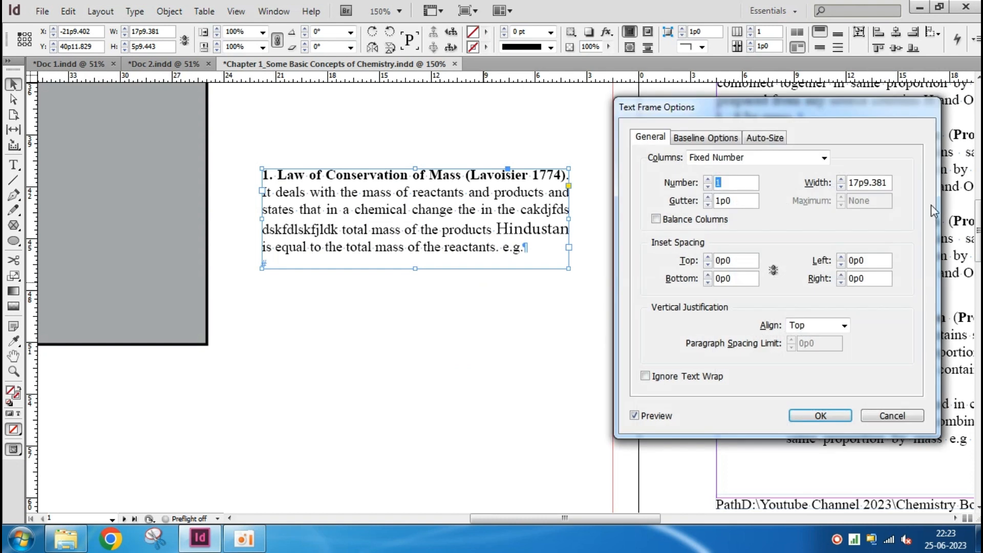
left_click(757, 138)
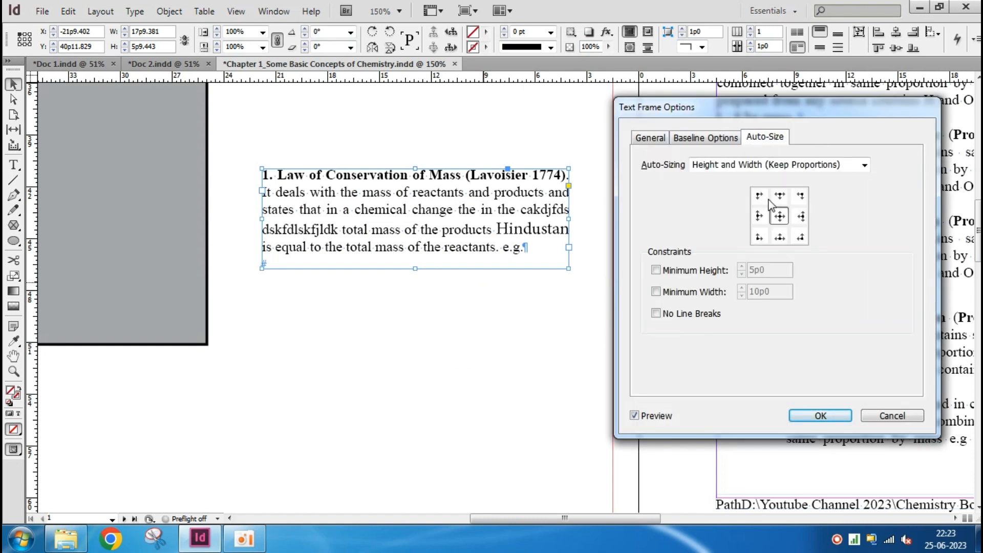
left_click(815, 165)
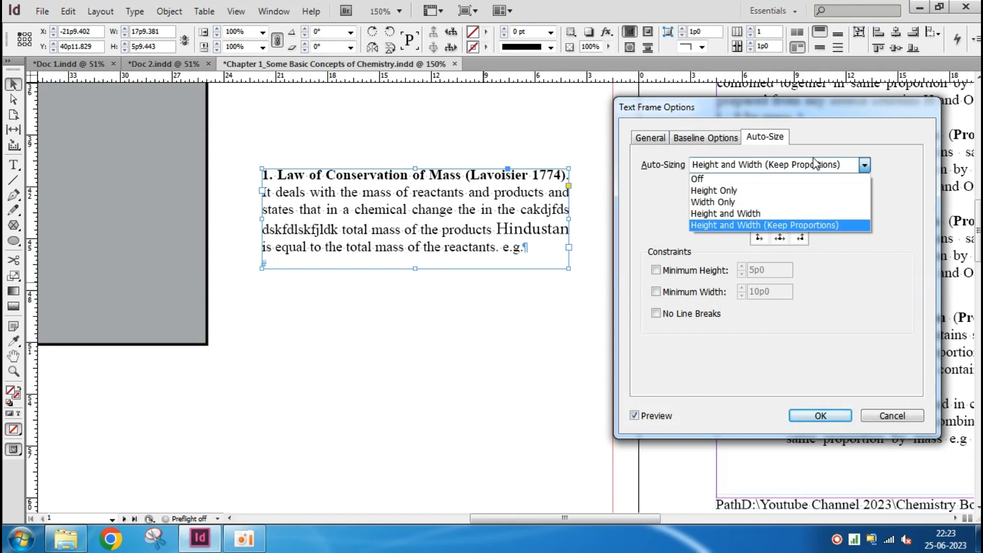
left_click(768, 213)
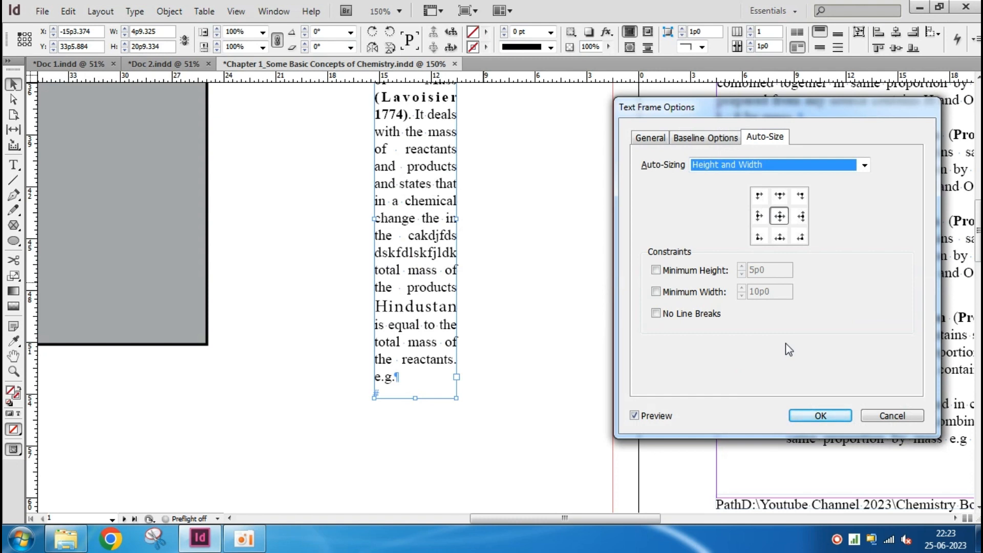
left_click(820, 415)
left_click(309, 435)
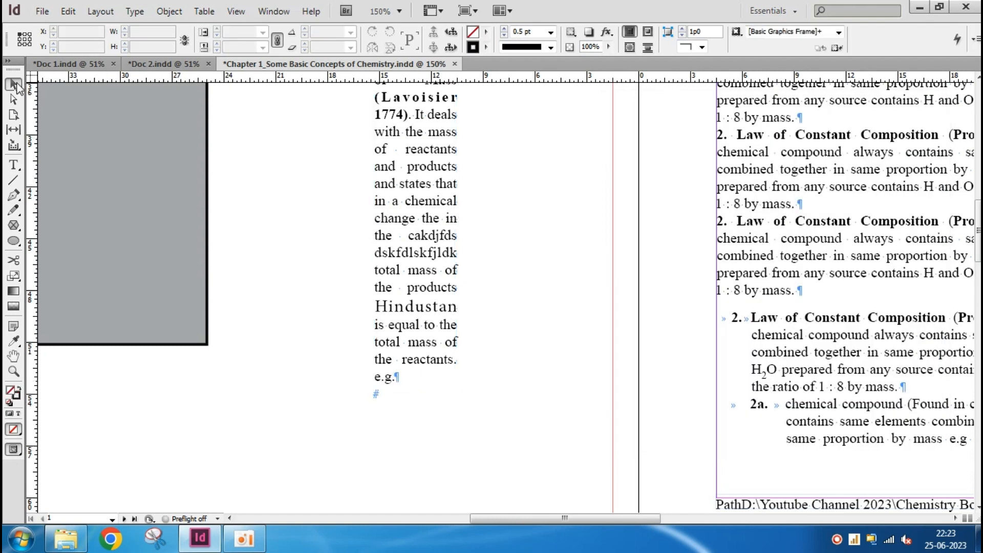
left_click_drag(390, 325, 536, 243)
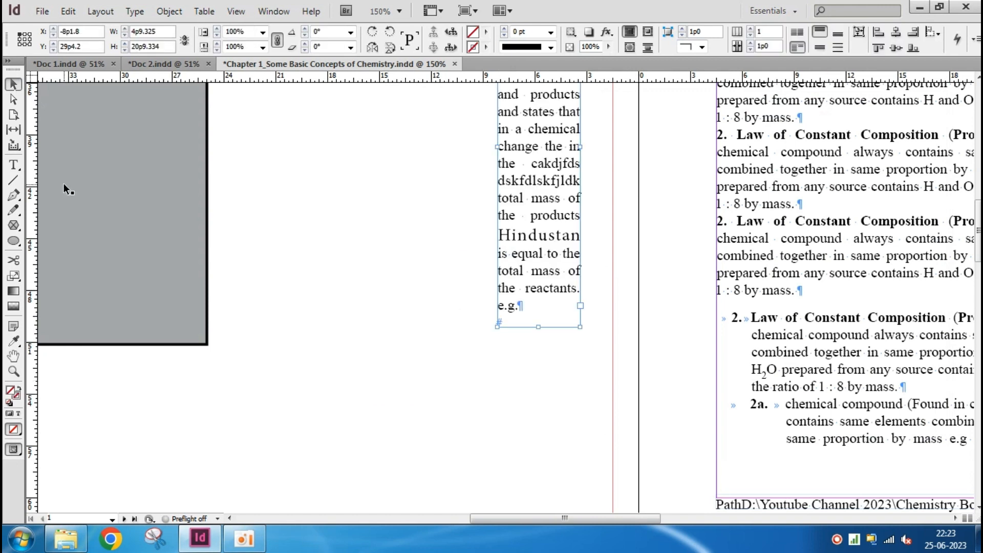
Create a text frame about 6p7 by 1p11 on the pasteboard beside the grey box, containing "Hindustan is equal to the total mass"
left_click(14, 164)
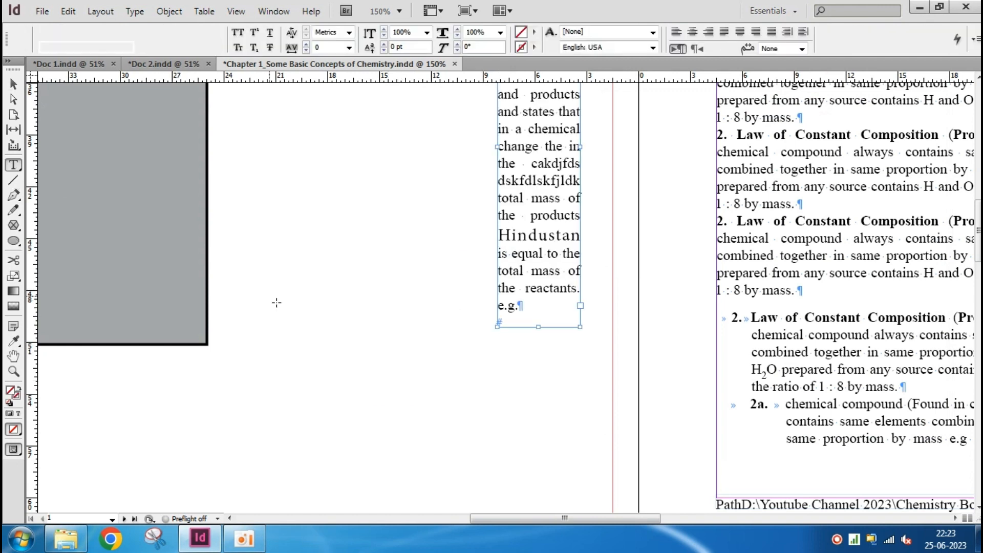
left_click_drag(268, 296, 379, 329)
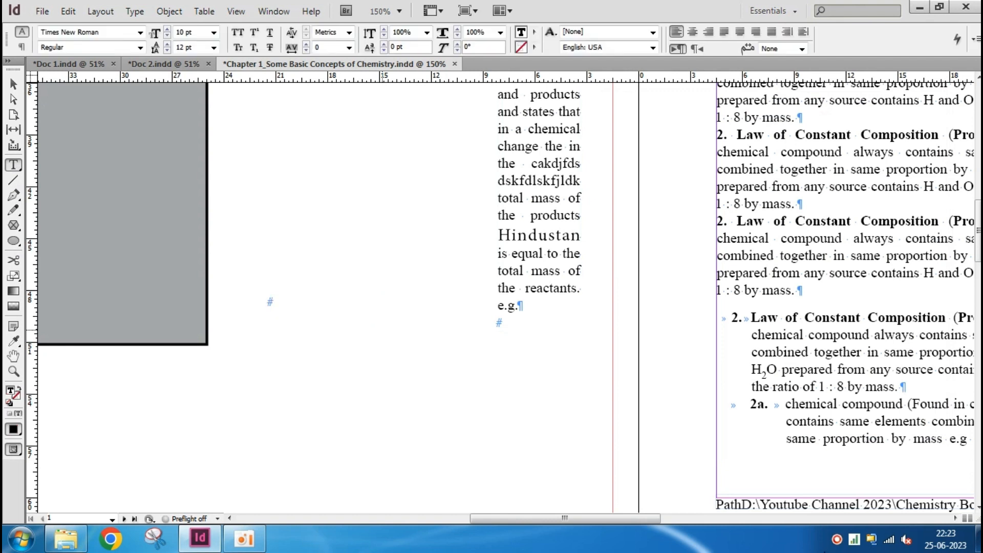
type("Hin")
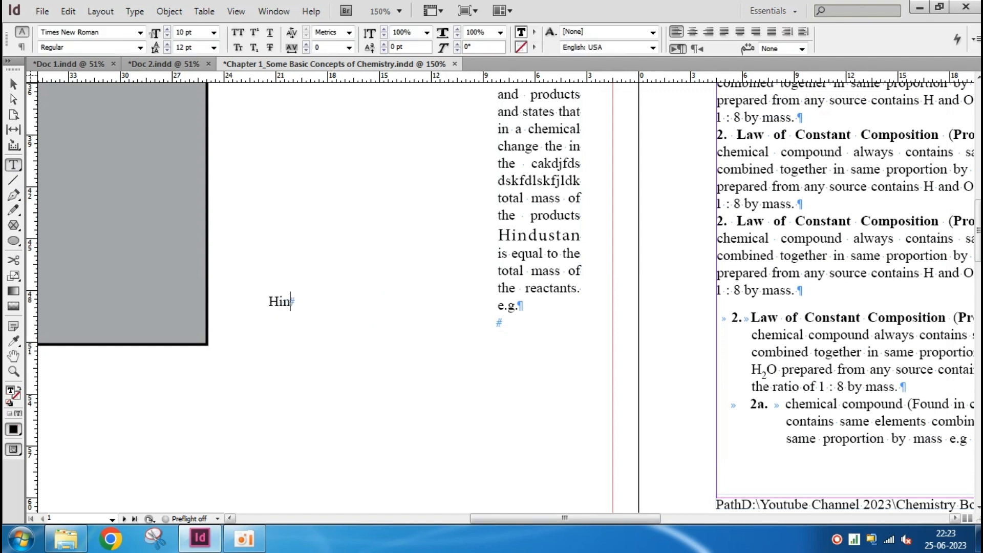
type("dustan is ")
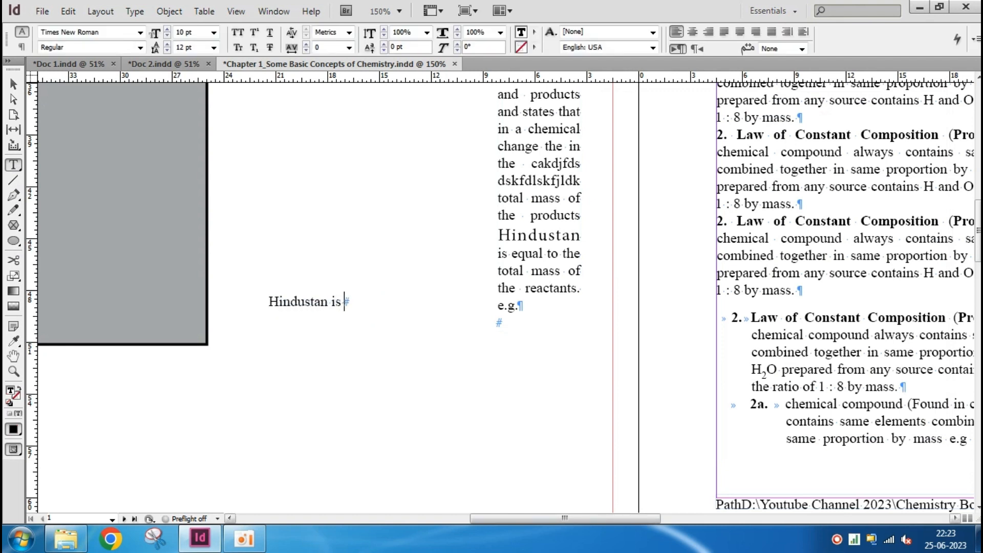
type("equal to the tol")
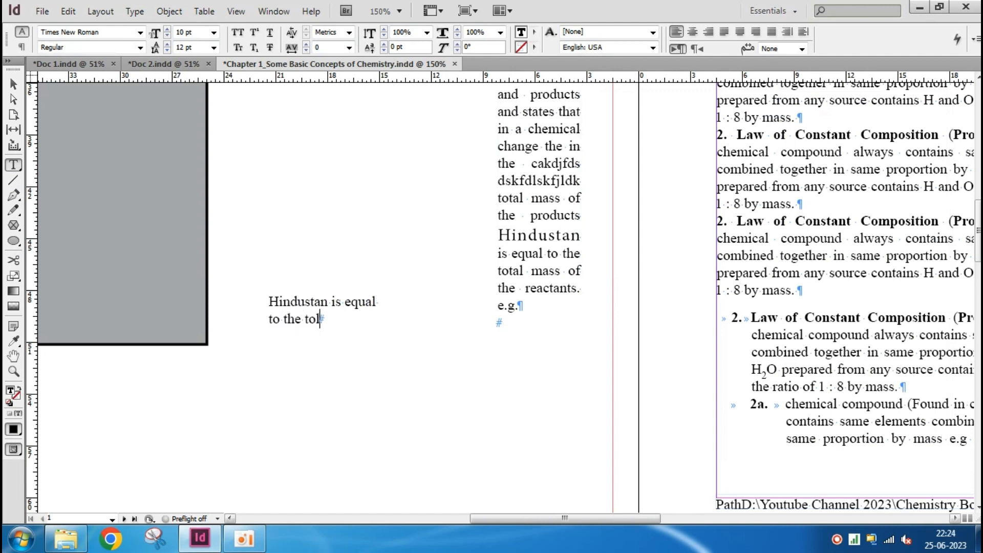
key("BackSpace")
type("tal mass")
key("ctrl+a")
key("Escape")
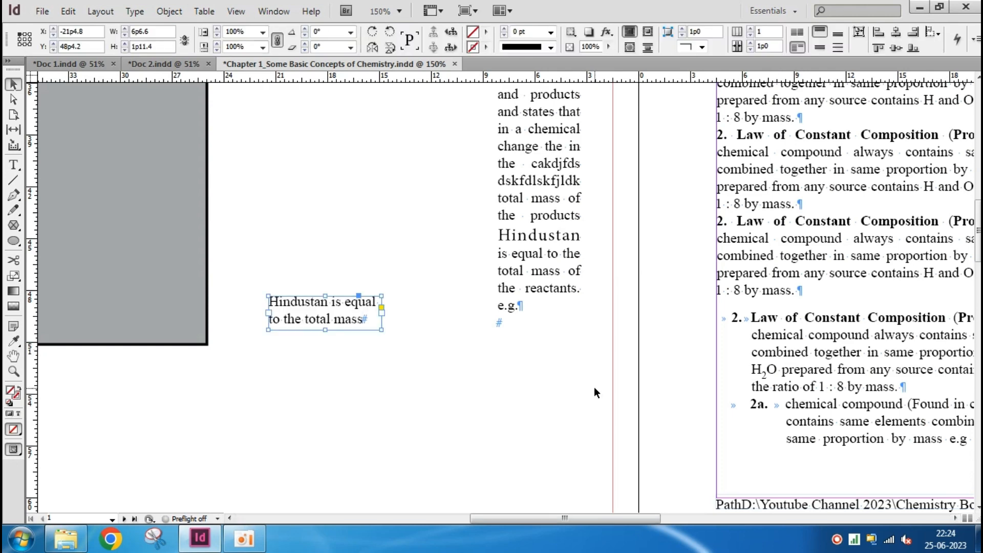
Choose Off as the new text frame's auto-sizing mode and apply it
key("ctrl+b")
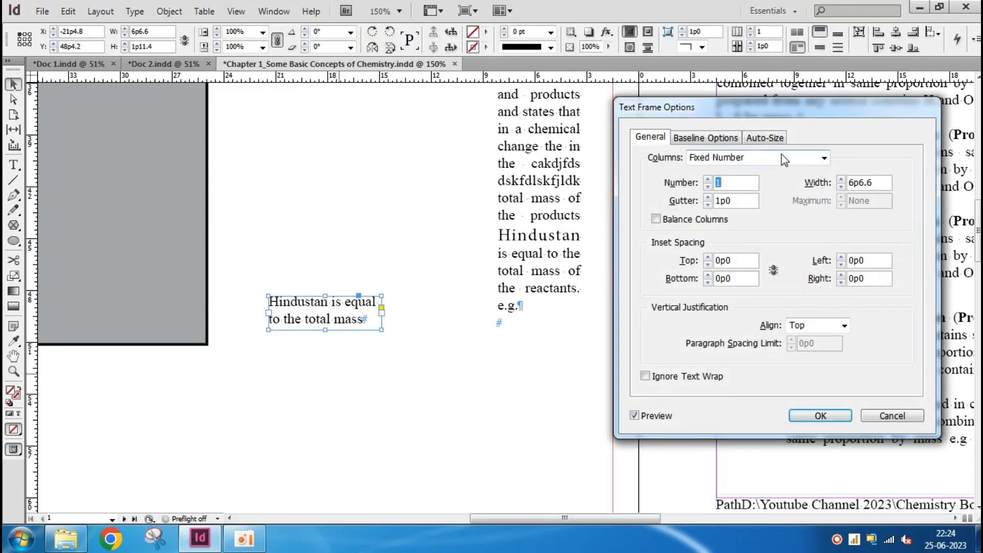
left_click(769, 136)
left_click(770, 171)
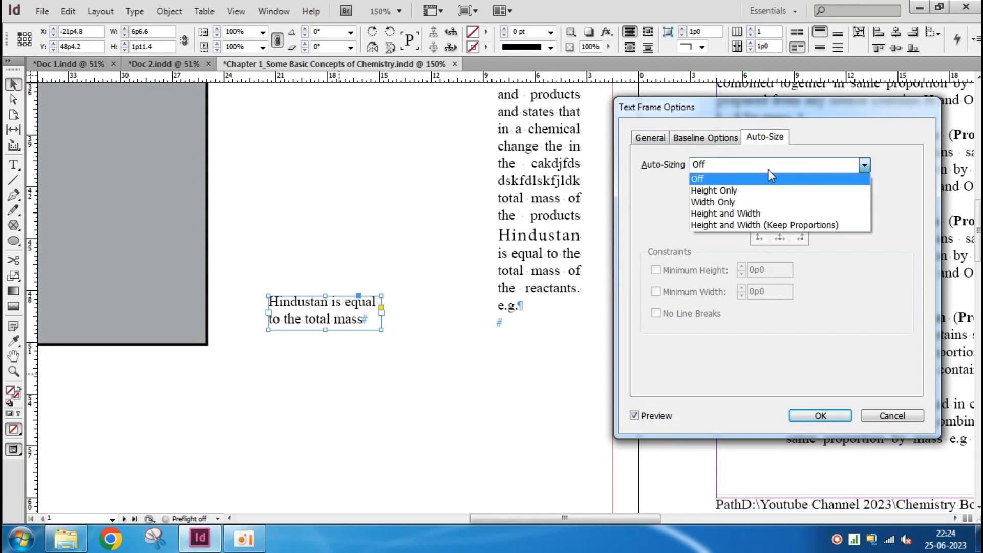
left_click(768, 177)
left_click(829, 417)
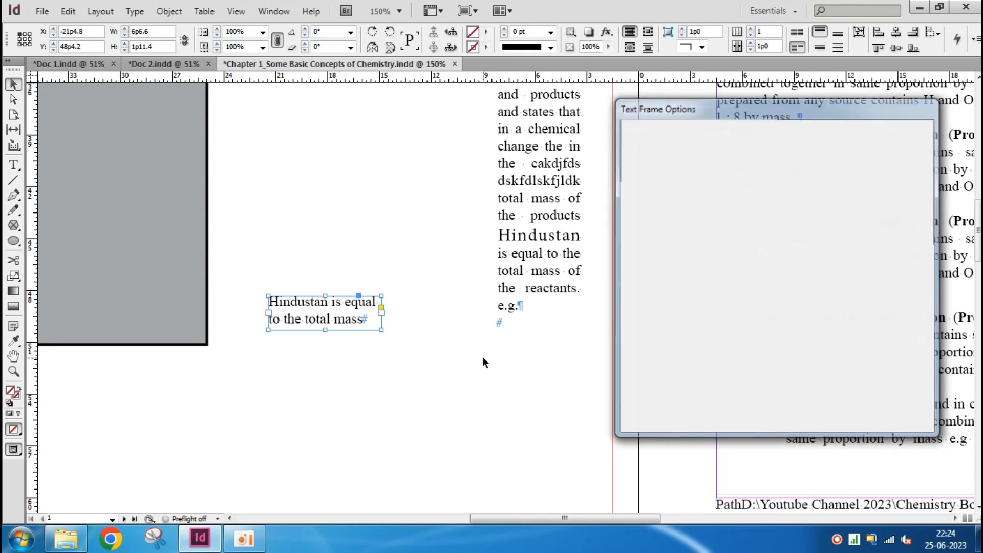
Shrink the new frame to about 4p6 by 0p4, and extend its height to about 1p1
left_click_drag(382, 329, 346, 301)
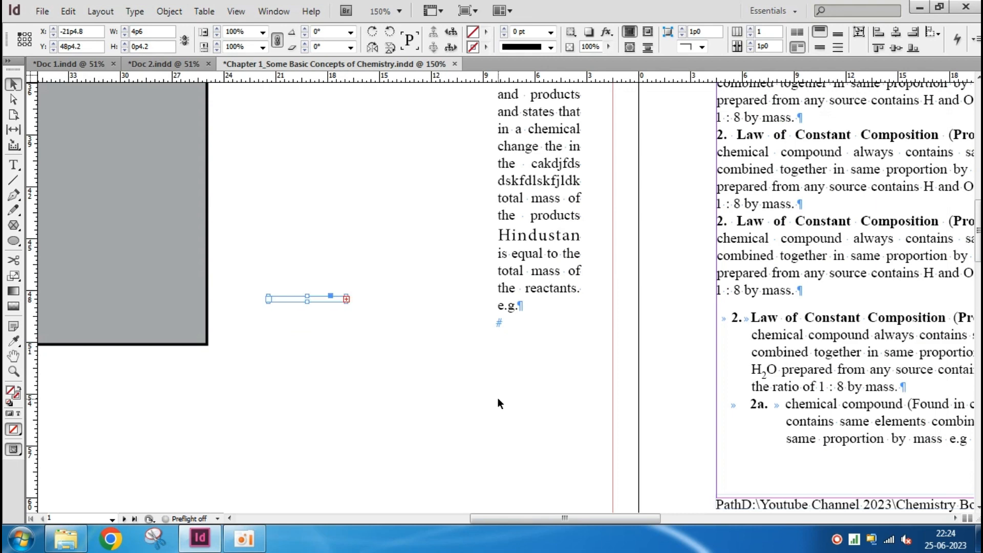
scroll(293, 309, "up", 2, "alt")
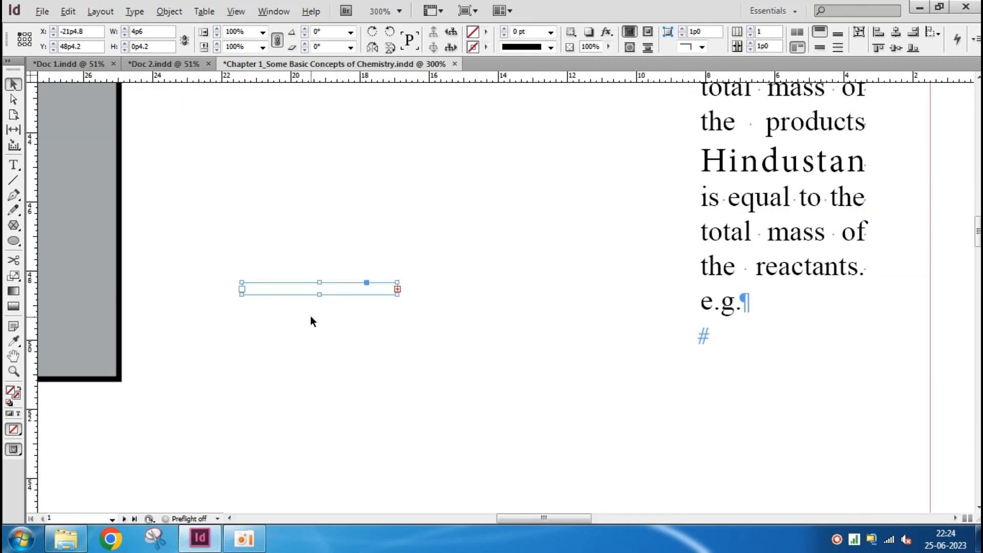
left_click_drag(320, 296, 319, 319)
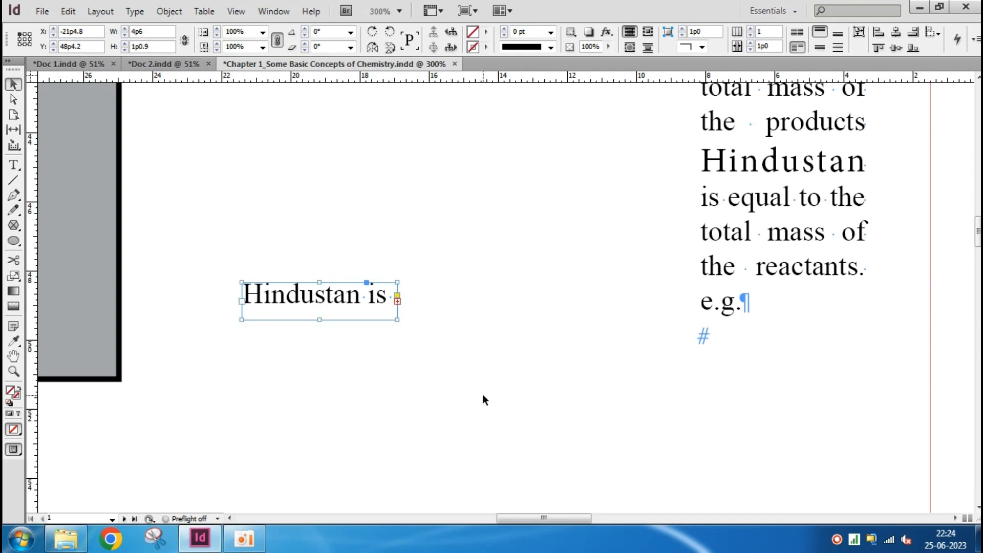
Set the "Hindustan is" frame's auto-sizing to Height and Width
key("ctrl+b")
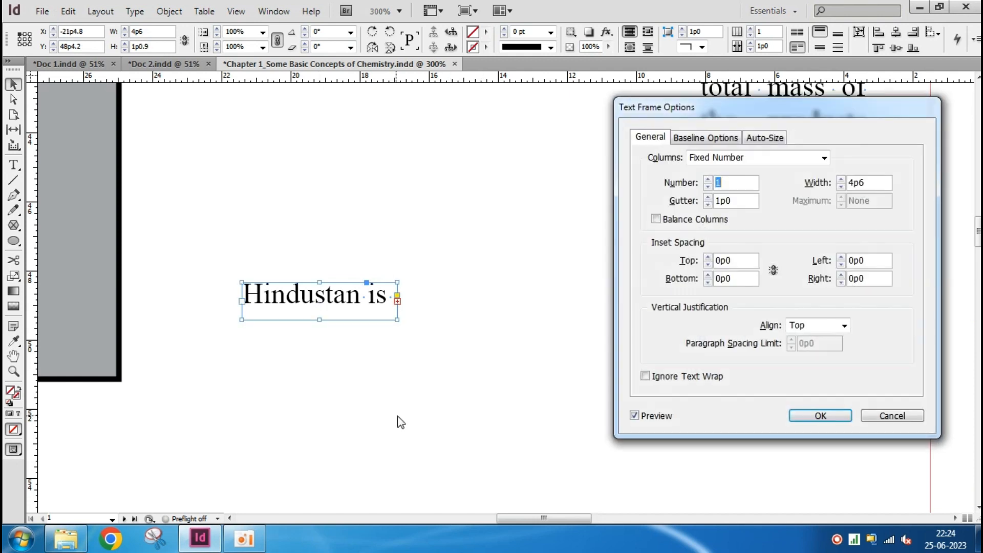
left_click(781, 138)
left_click(767, 169)
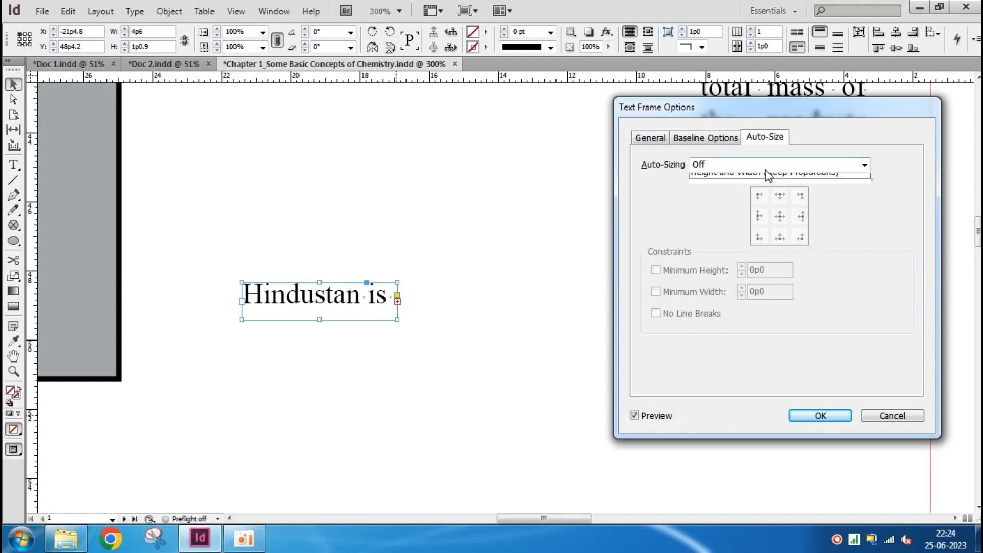
left_click(749, 214)
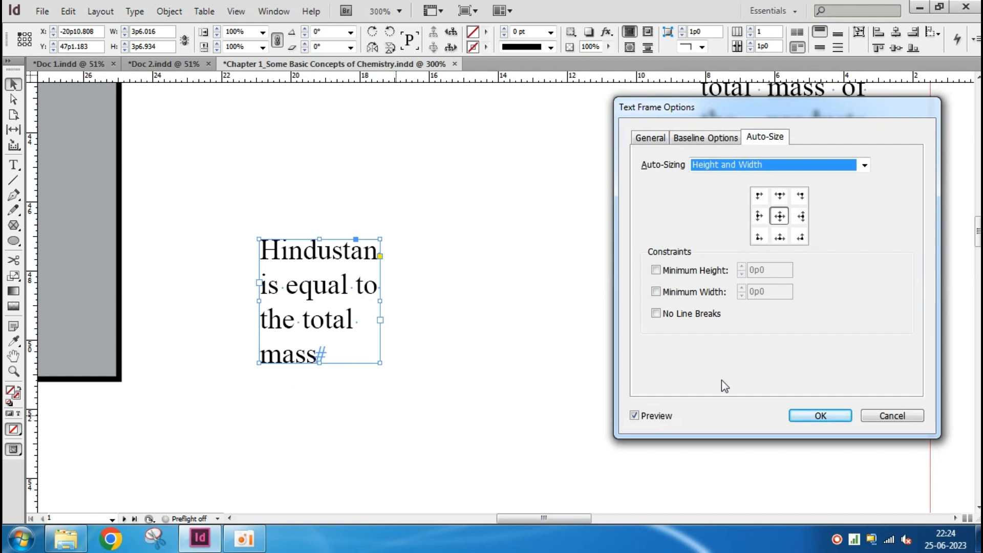
Try the Minimum Height, Minimum Width and No Line Breaks constraints, clear No Line Breaks and Minimum Width, and apply the frame options
left_click(656, 270)
left_click(657, 292)
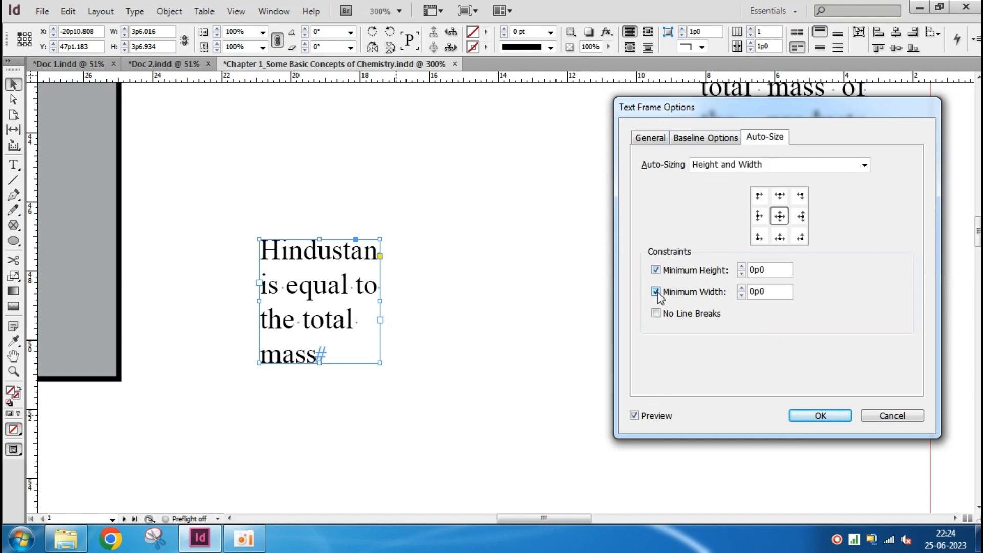
left_click(656, 315)
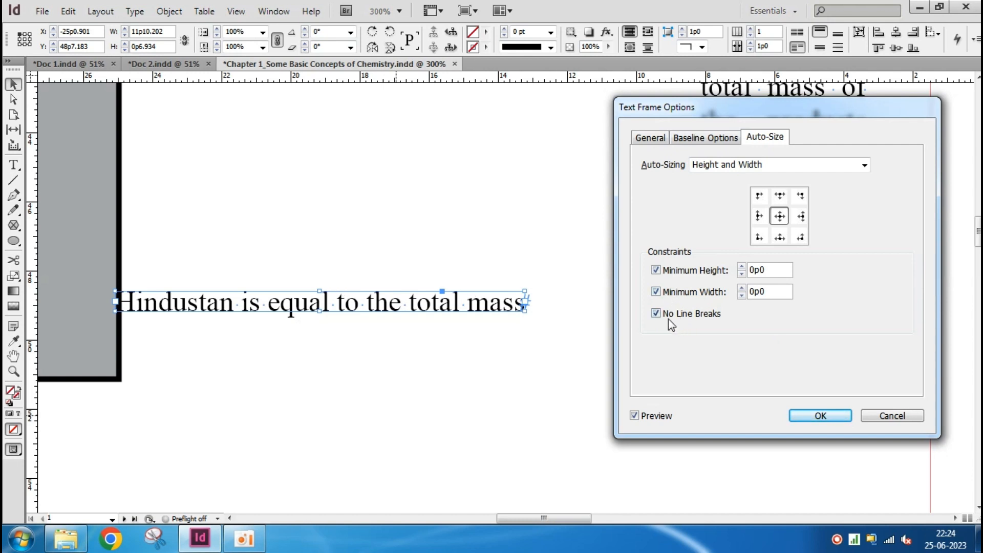
left_click(655, 313)
left_click(656, 292)
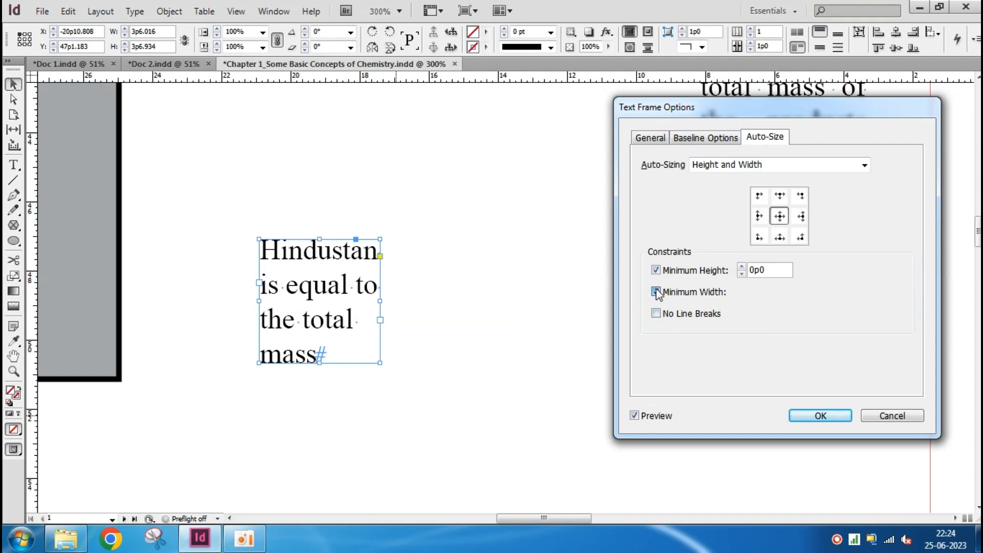
left_click(656, 271)
left_click(656, 270)
left_click(822, 417)
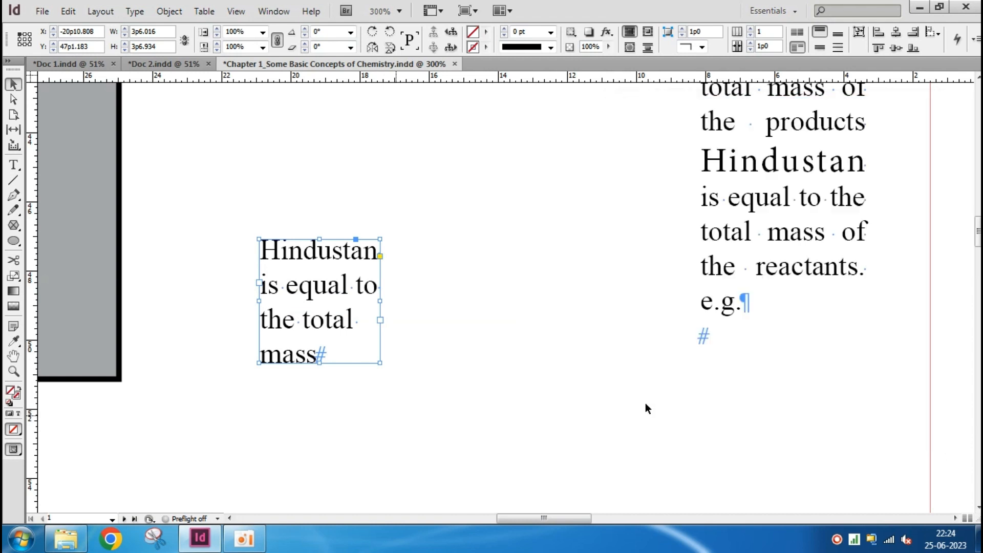
Review the general Text Frame Options of the selected frame and close them
left_click(167, 12)
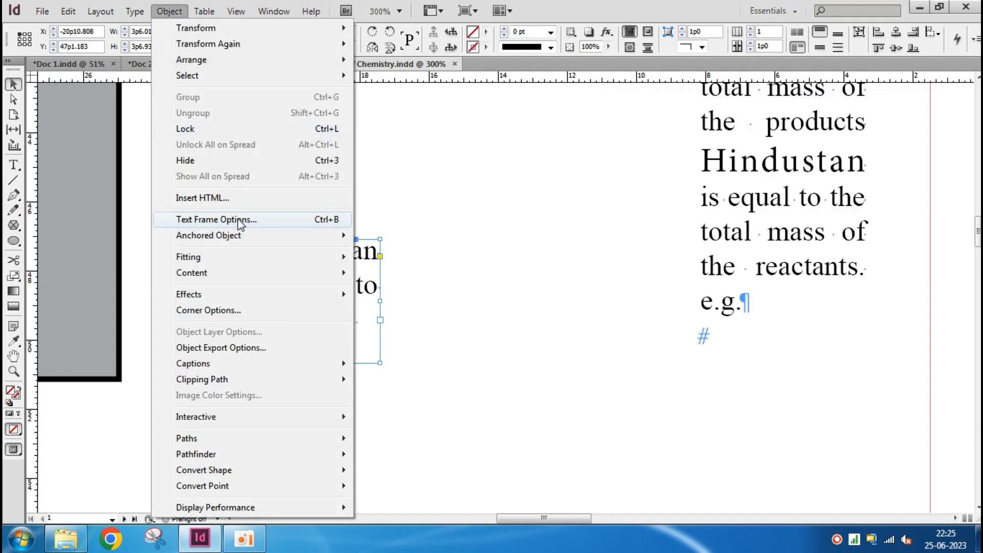
mouse_move(263, 237)
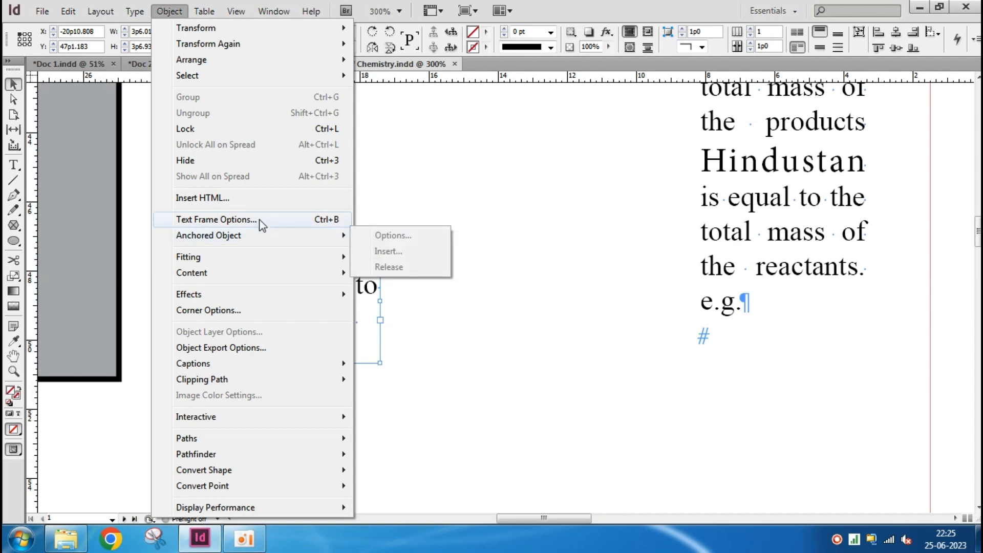
left_click(259, 221)
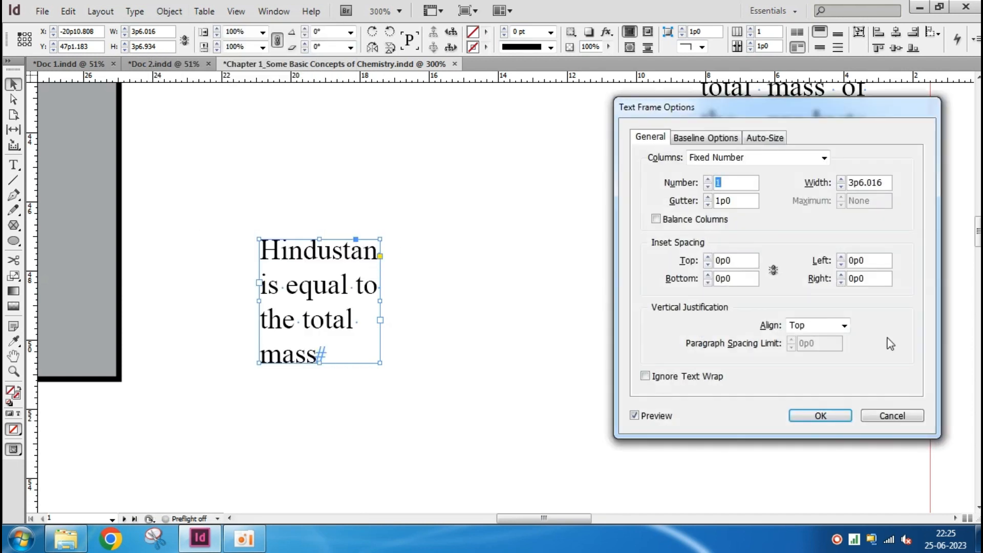
left_click(836, 414)
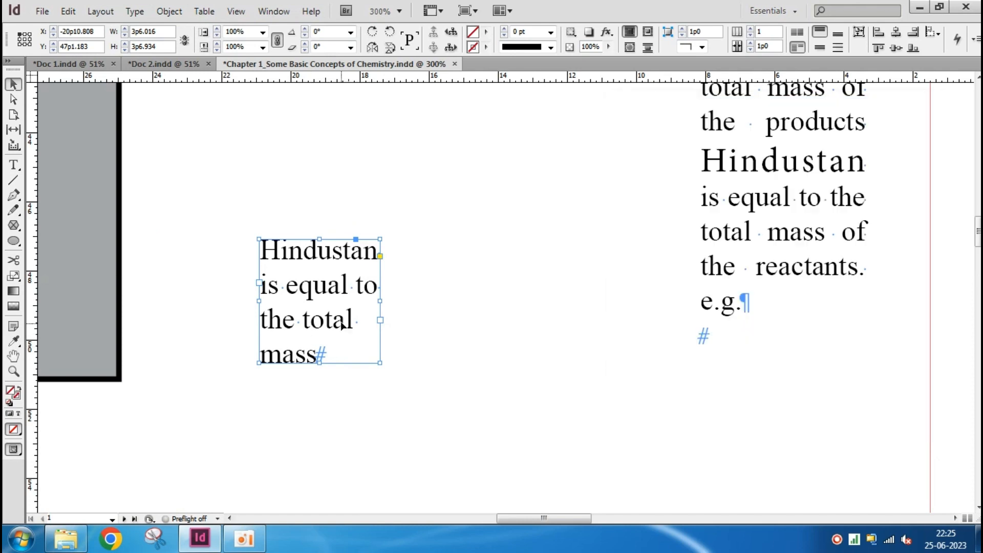
Deselect the frame, fit the whole page in view, and save the chapter document
left_click(490, 376)
key("ctrl+0")
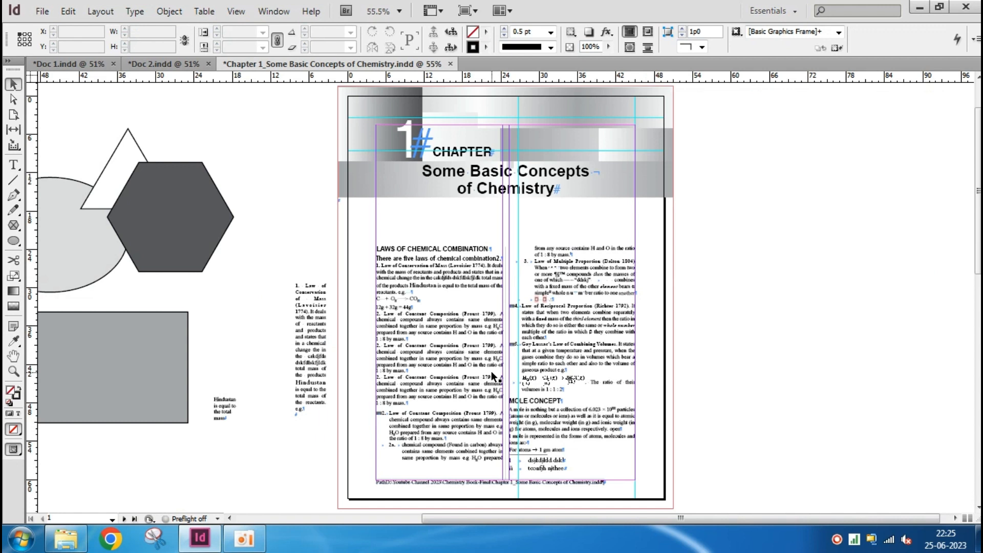
key("ctrl+s")
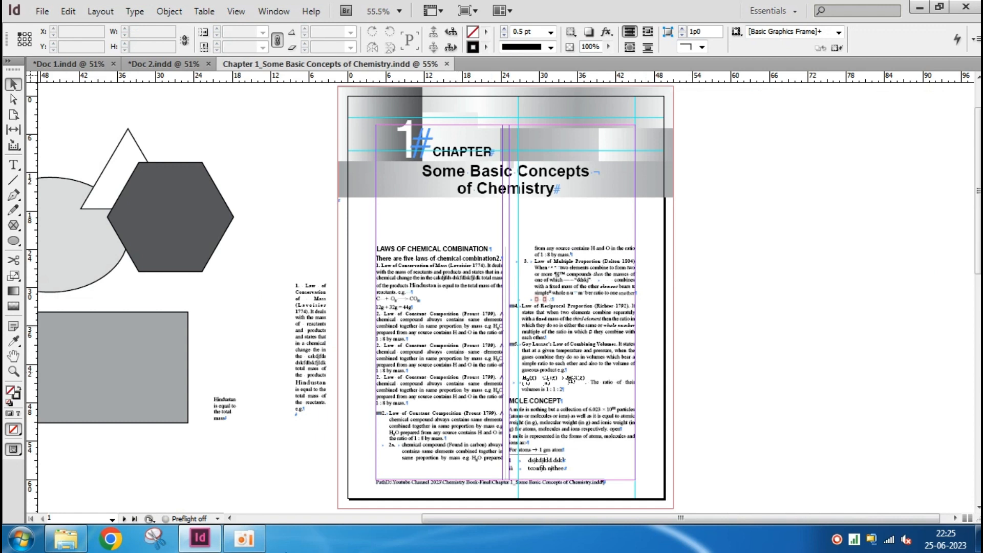
mouse_move(253, 546)
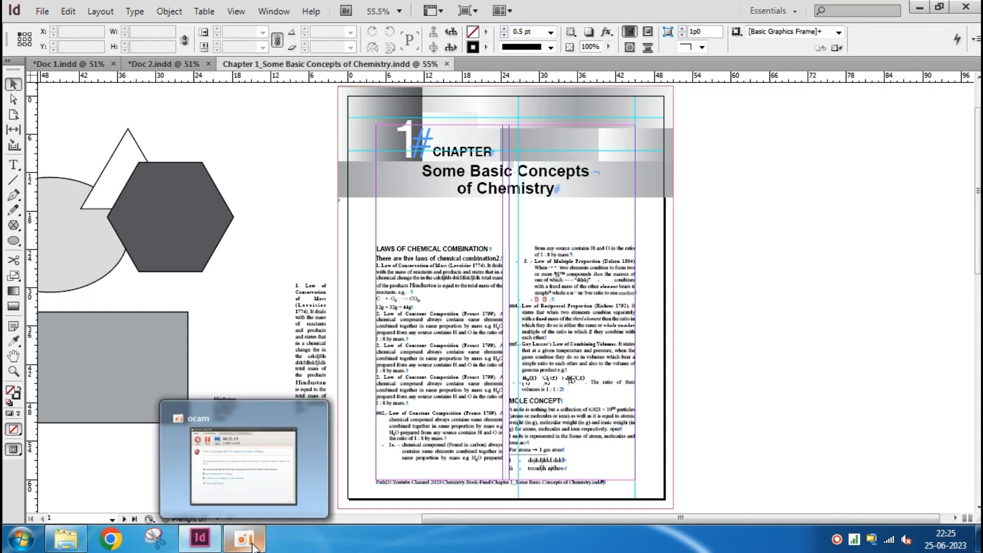